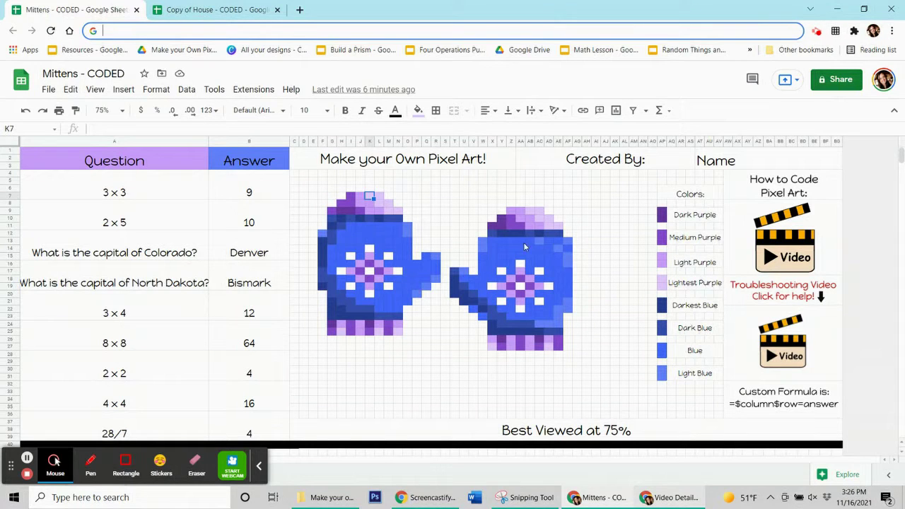
Check the answers for 2 × 5, Denver, Bismark, 12, 64 and 2 × 2.
click(273, 219)
click(273, 248)
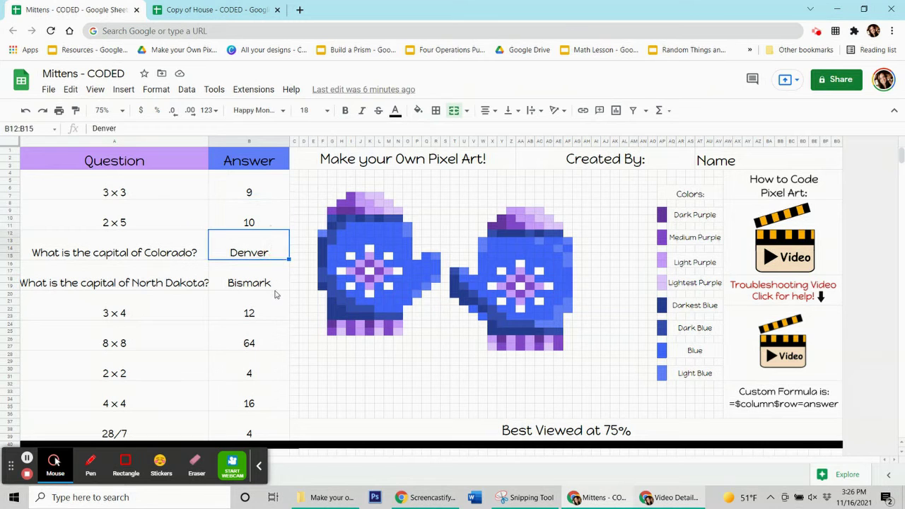
click(275, 285)
click(273, 307)
click(248, 345)
click(276, 364)
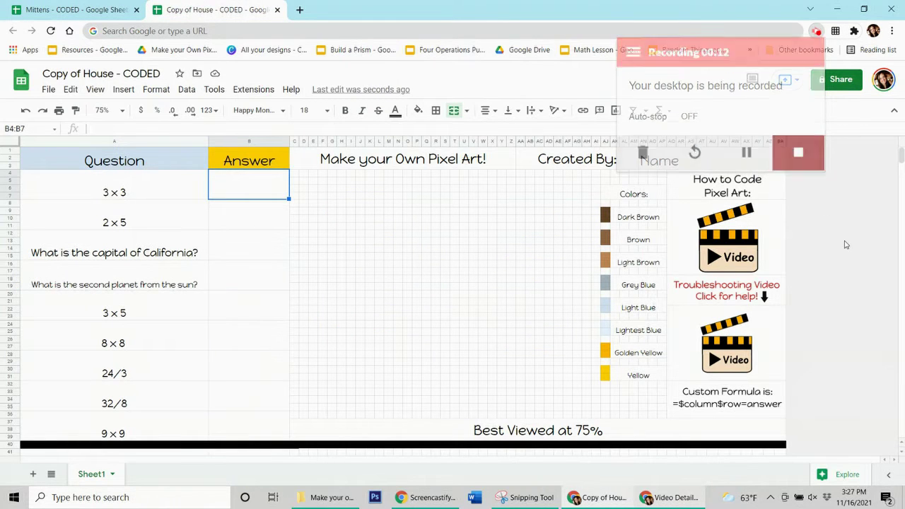
Enter the first House answers in column B: 9, 10, Sacremento and Venus.
text(9)
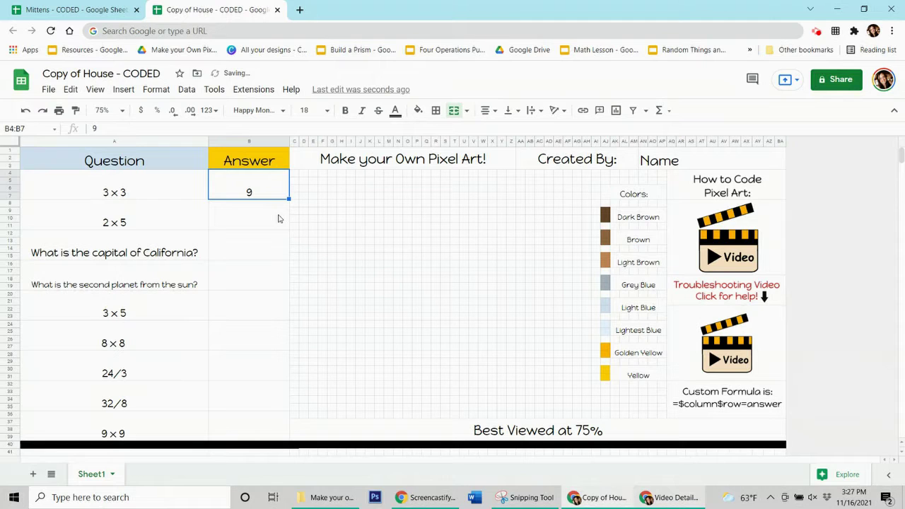
key(Return)
text(10)
key(Return)
text(Sacremento)
key(Return)
text(Venus)
key(Return)
Enter the remaining answers 15, 64, 8, 4 and 81, then return to Mittens.
text(15)
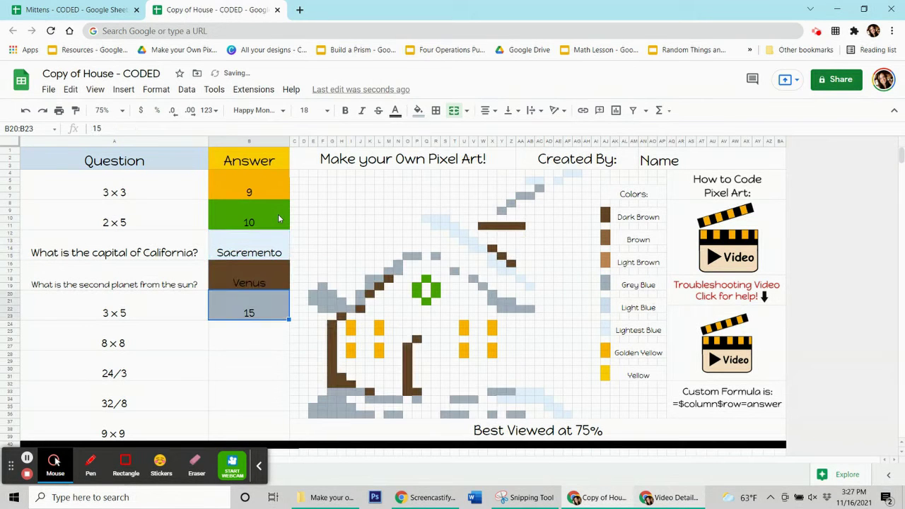
key(Return)
text(64)
key(Return)
text(8)
key(Return)
text(4)
key(Return)
text(81)
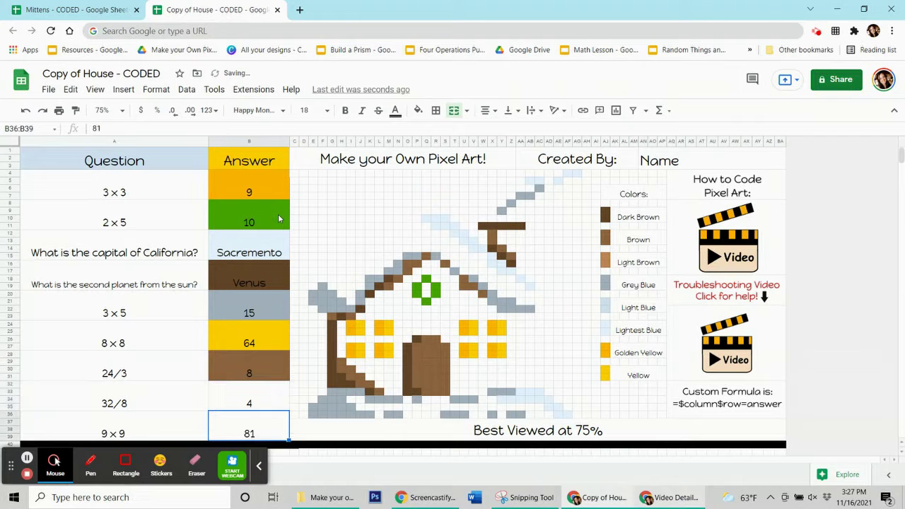
click(27, 458)
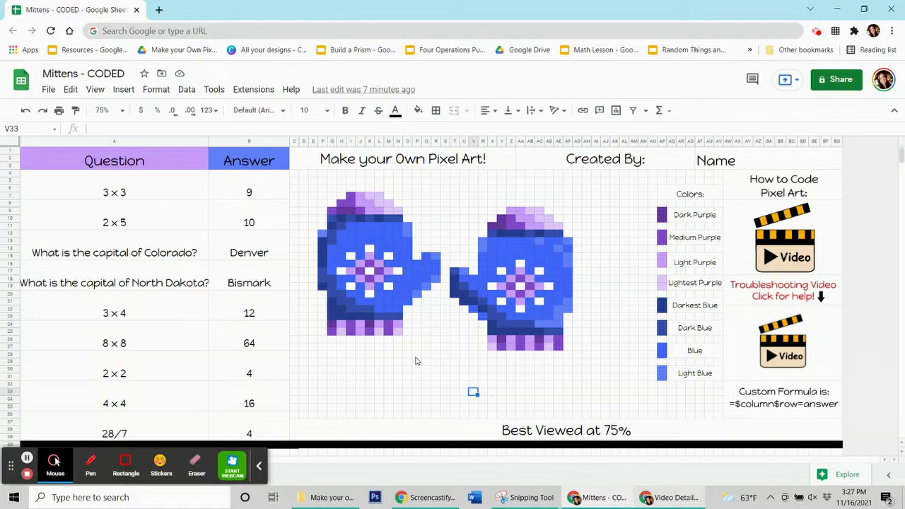
Clear the first question in A4 and type 3 x 3.
click(128, 197)
click(130, 213)
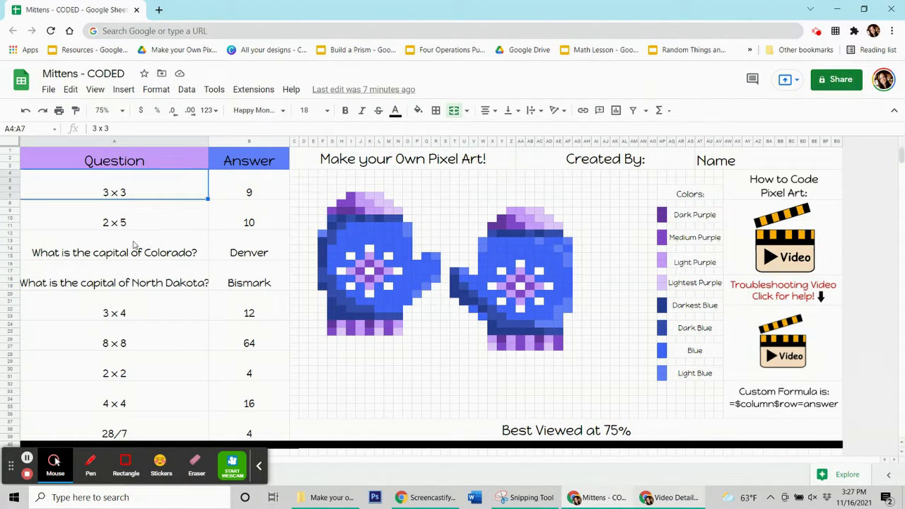
click(232, 191)
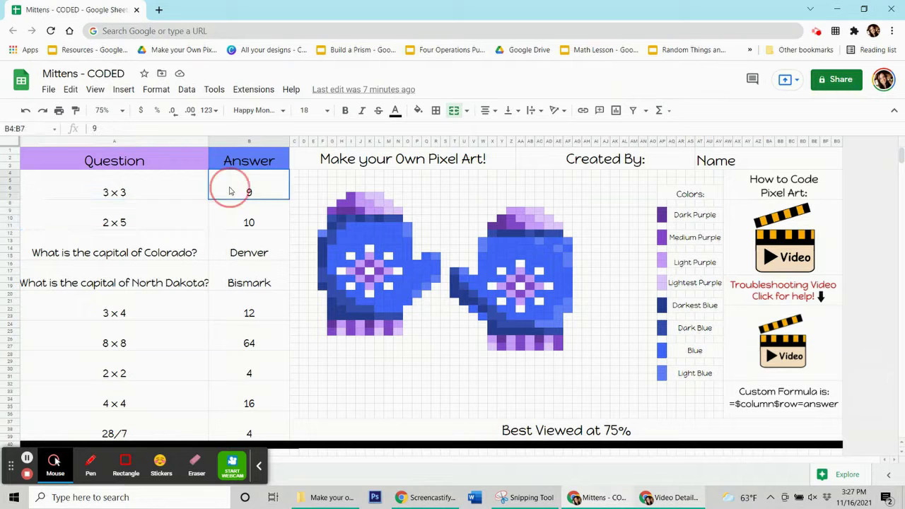
click(131, 196)
key(Delete)
click(154, 206)
click(145, 189)
text(3 x 3)
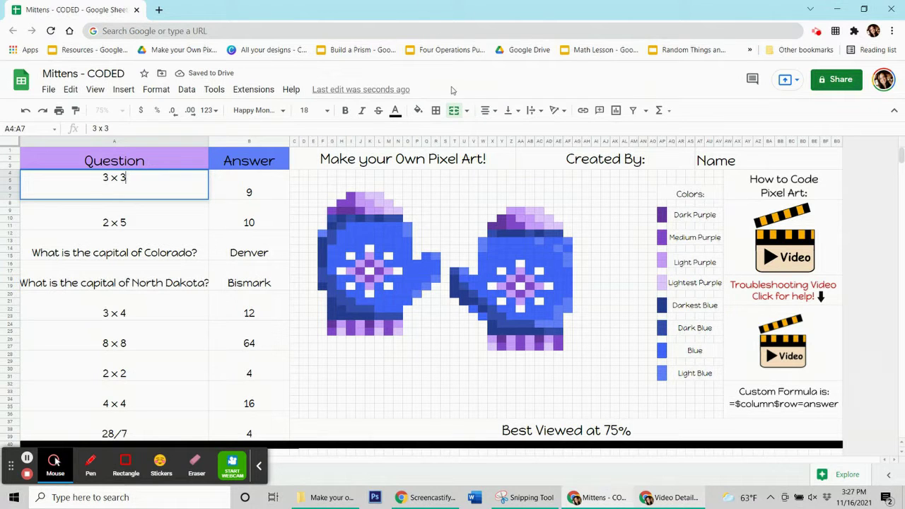
Set the 3 x 3 question text to font size 14 and commit it.
click(328, 111)
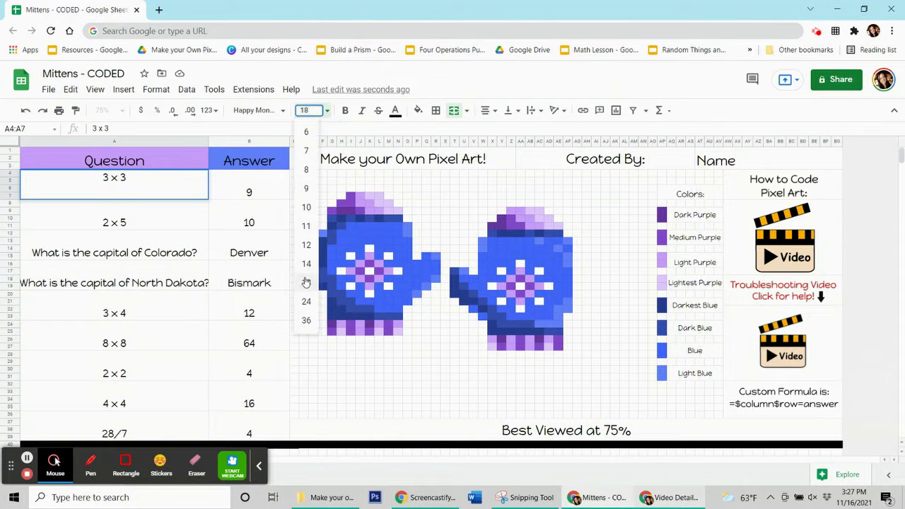
click(306, 263)
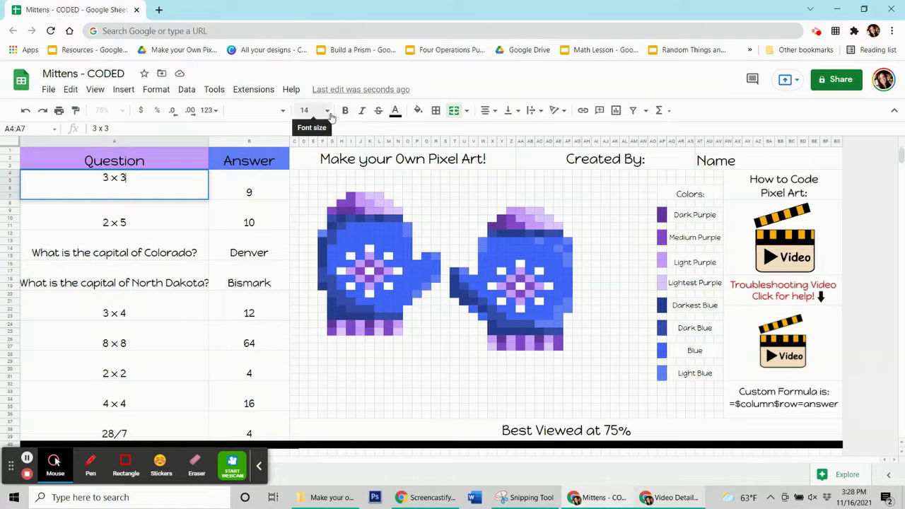
click(126, 178)
drag(128, 178, 81, 188)
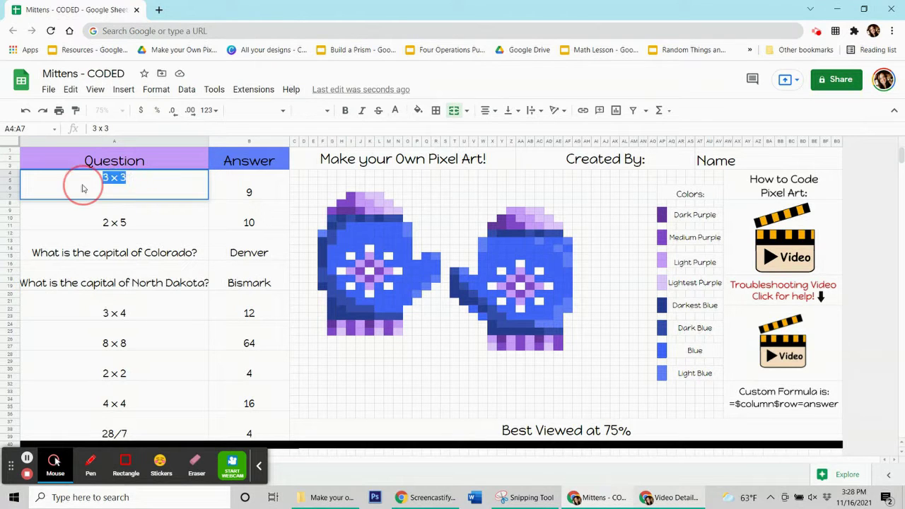
click(327, 111)
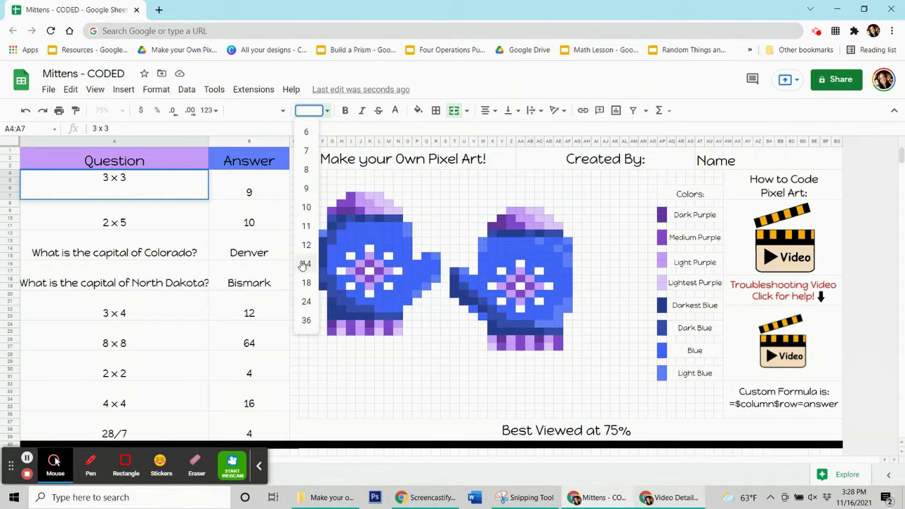
click(306, 263)
click(183, 191)
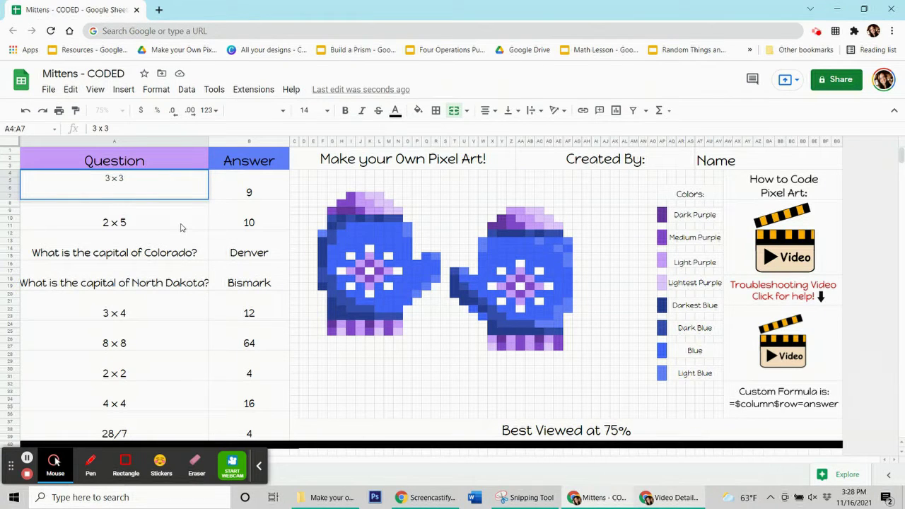
key(Return)
Clear A4 again and retype 3 x 3 at its usual size.
click(157, 190)
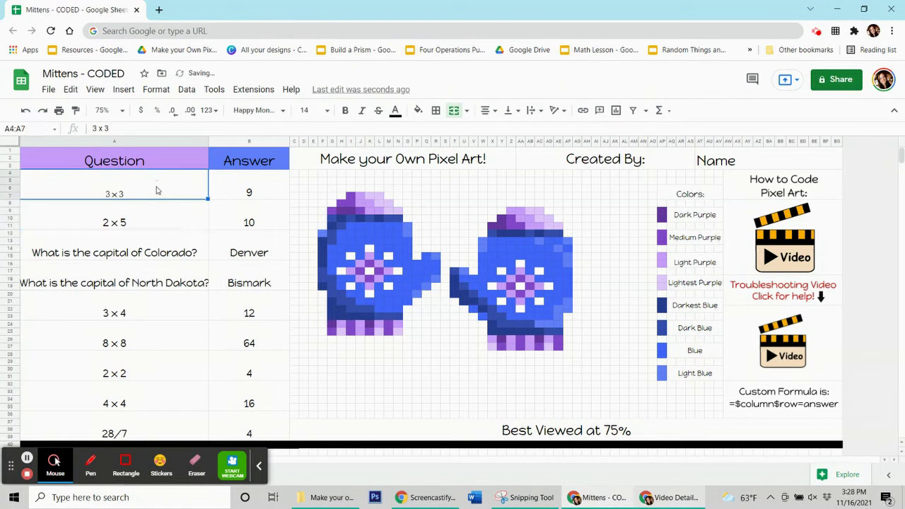
key(Delete)
text(3 x 3)
key(Return)
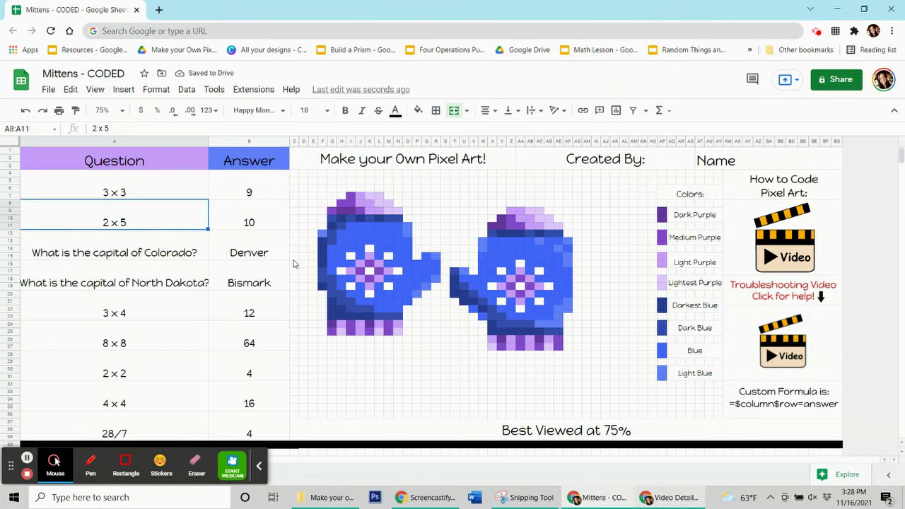
click(262, 196)
click(249, 222)
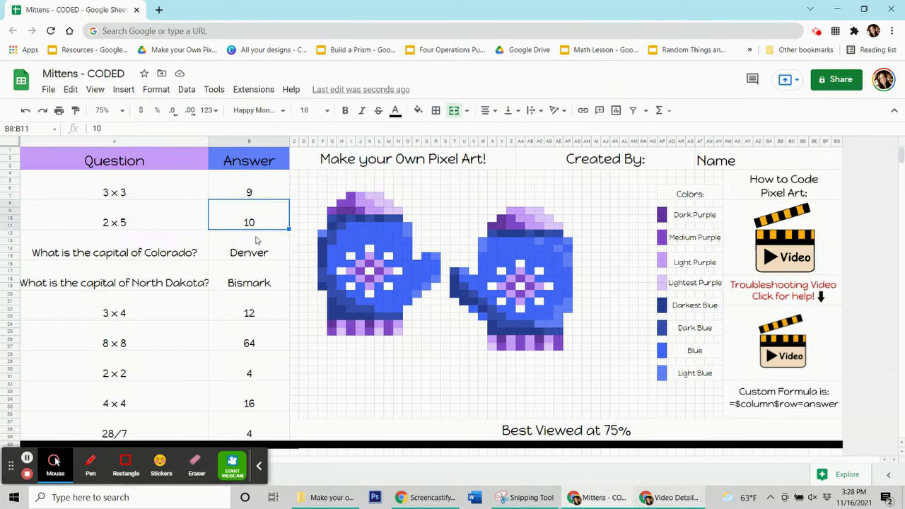
click(252, 254)
click(253, 287)
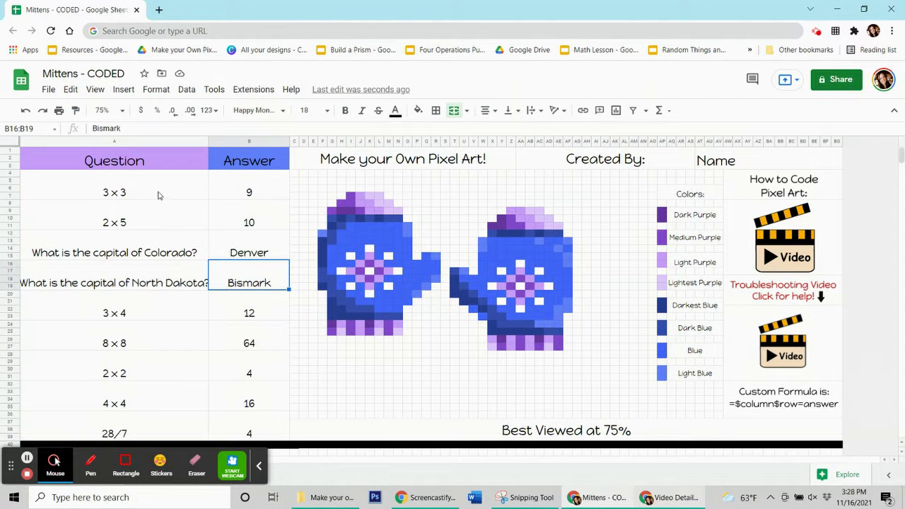
drag(160, 196, 138, 380)
drag(126, 421, 126, 424)
click(241, 185)
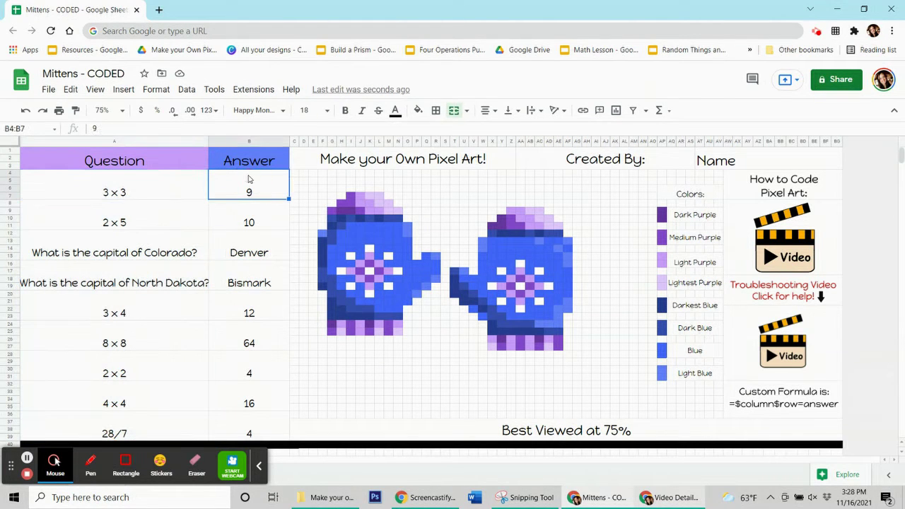
click(259, 222)
click(256, 263)
click(253, 284)
click(247, 313)
click(268, 198)
click(240, 193)
click(352, 208)
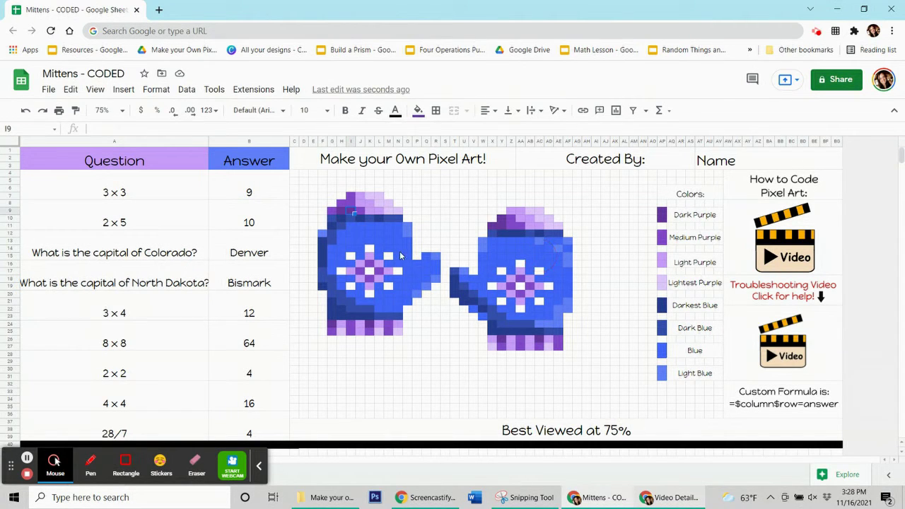
click(253, 190)
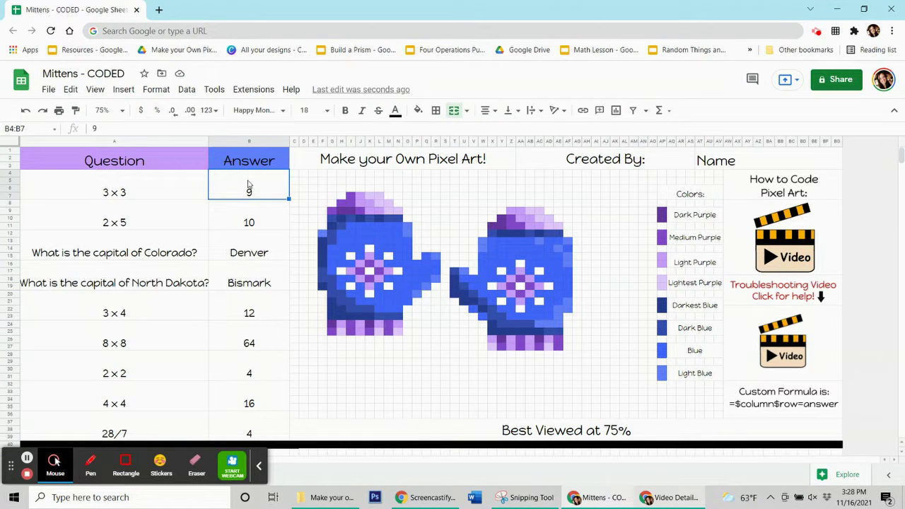
click(264, 220)
click(263, 245)
click(262, 272)
click(259, 303)
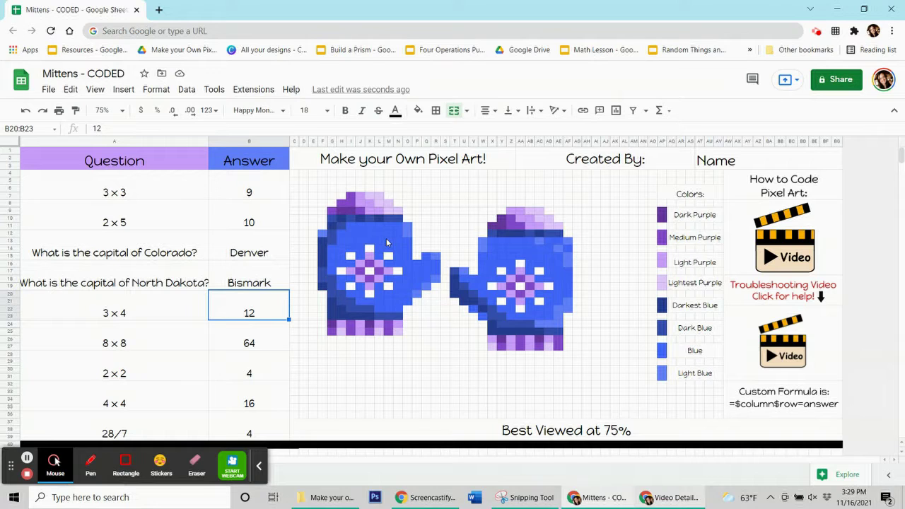
click(243, 405)
click(234, 432)
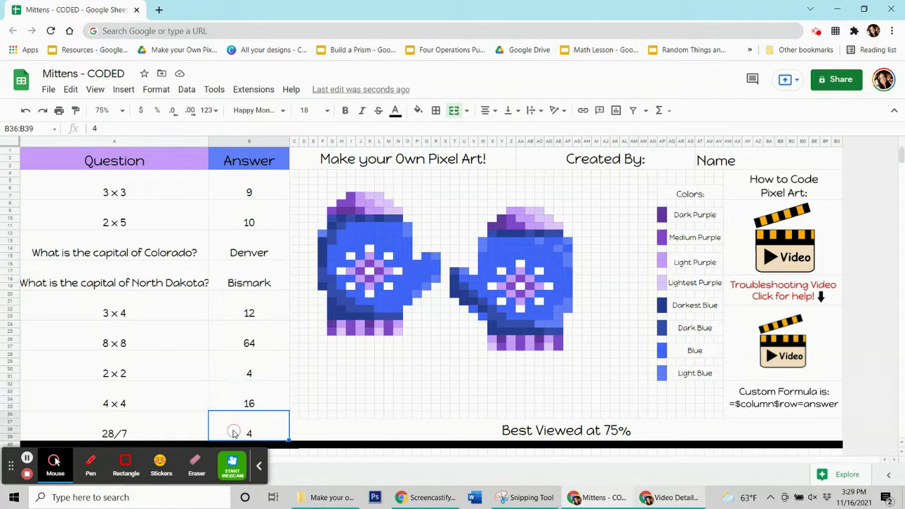
click(234, 398)
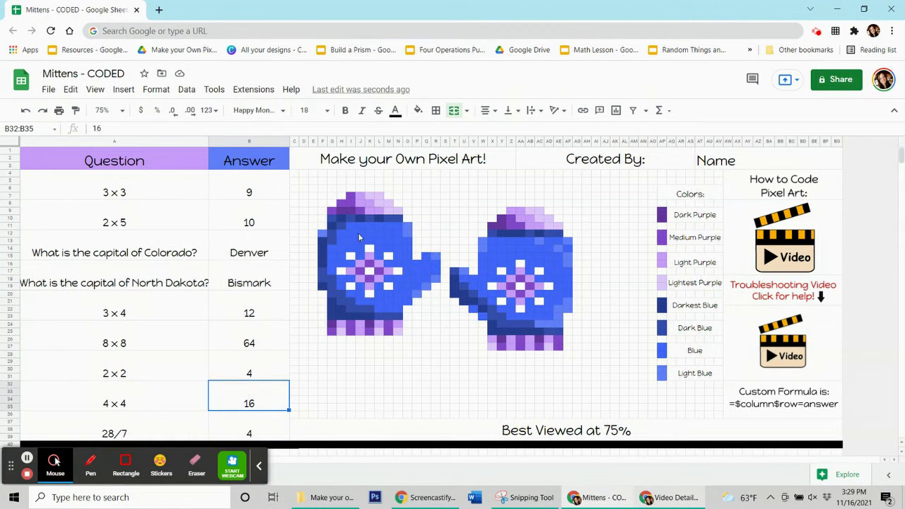
click(362, 236)
click(274, 432)
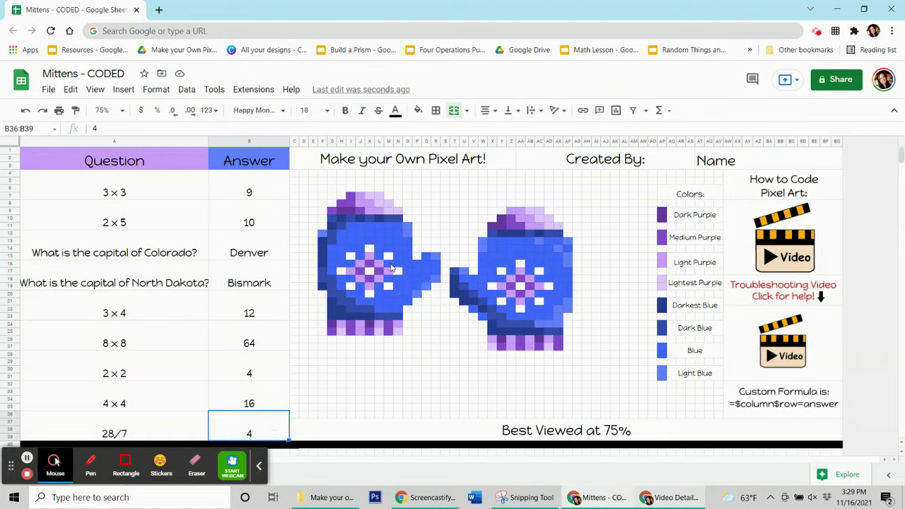
click(267, 199)
click(262, 209)
click(272, 255)
click(268, 280)
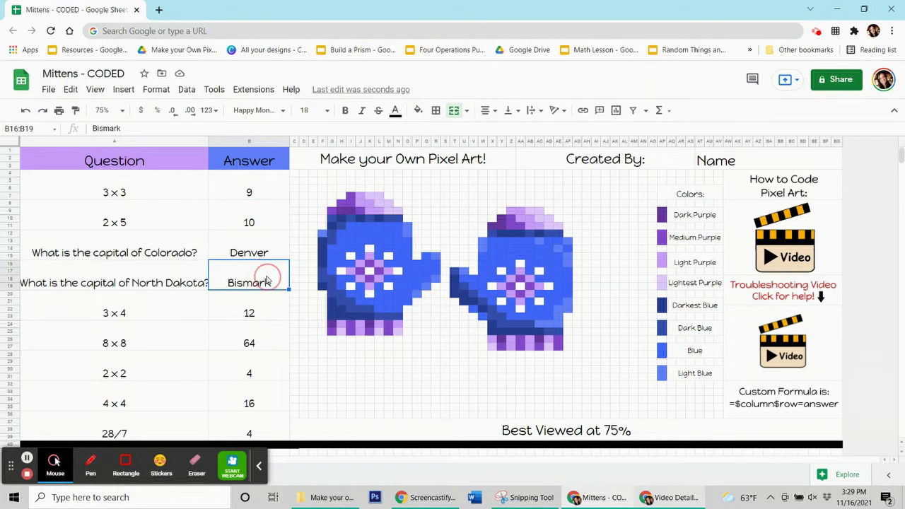
click(266, 189)
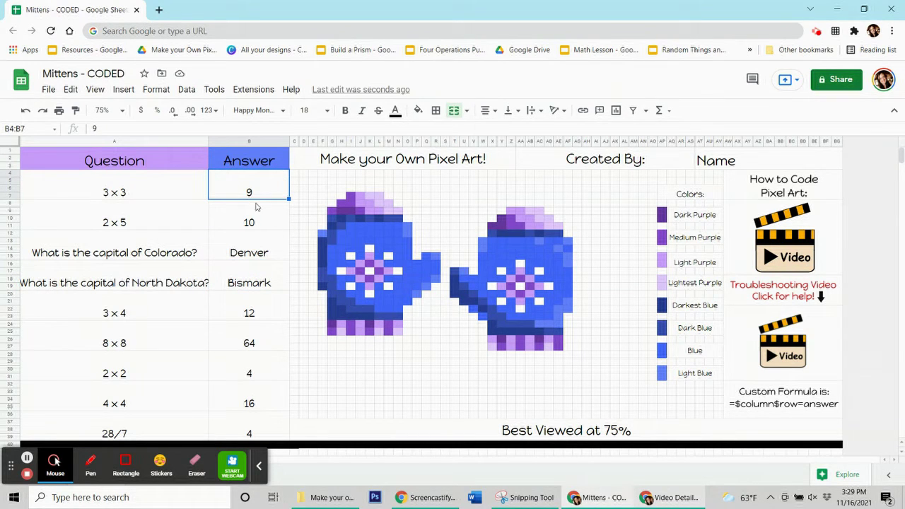
click(223, 186)
click(240, 143)
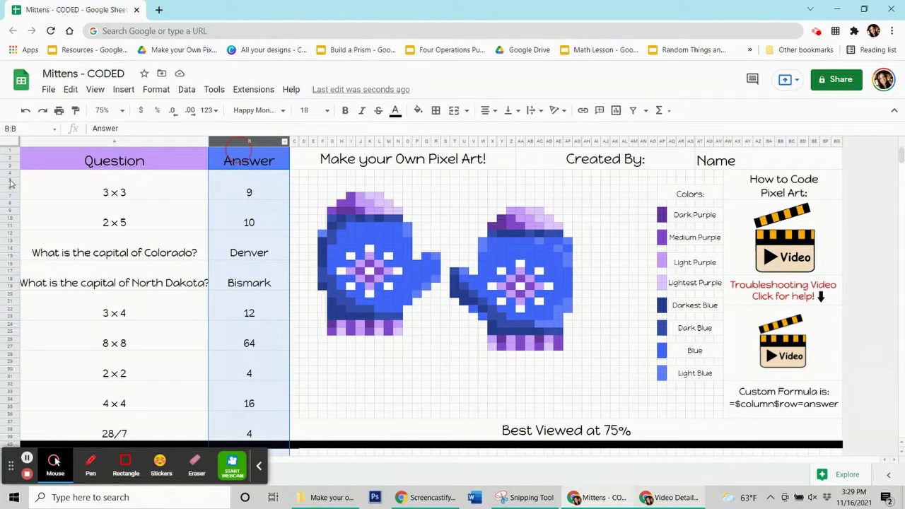
key(Down)
click(236, 178)
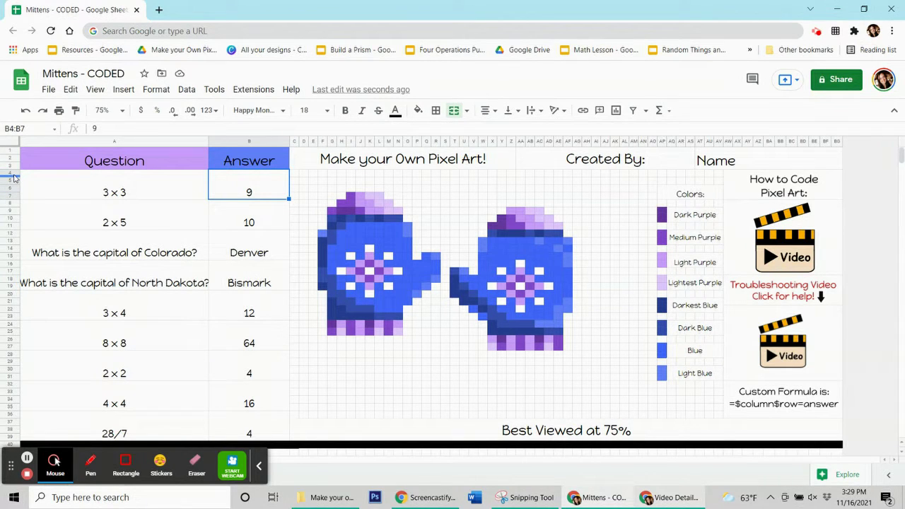
click(240, 182)
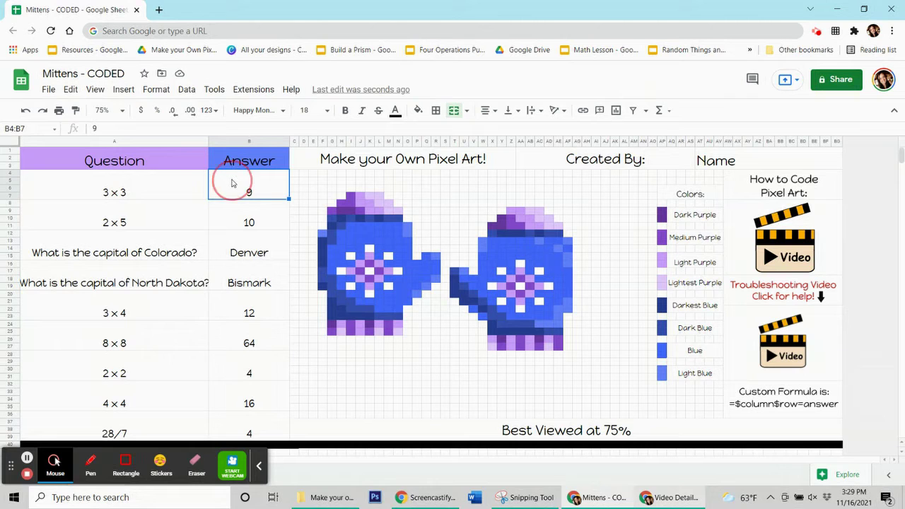
click(216, 219)
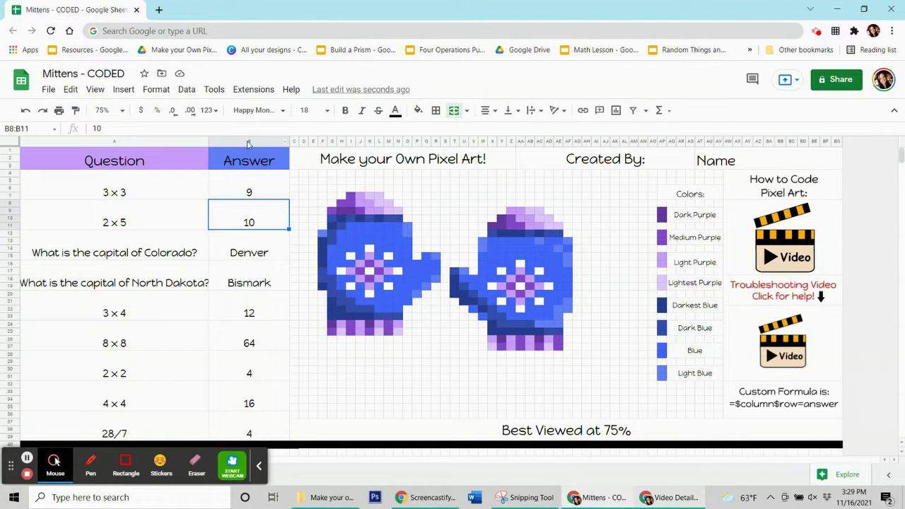
click(218, 248)
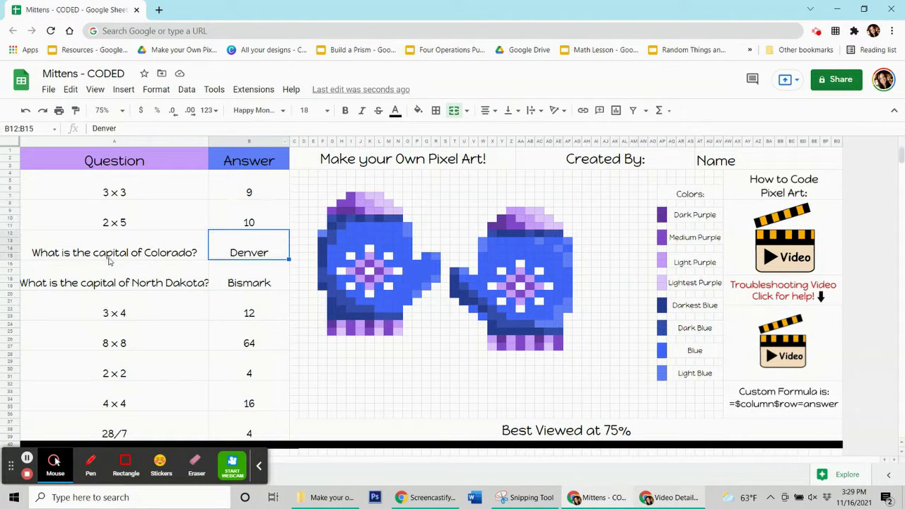
click(268, 198)
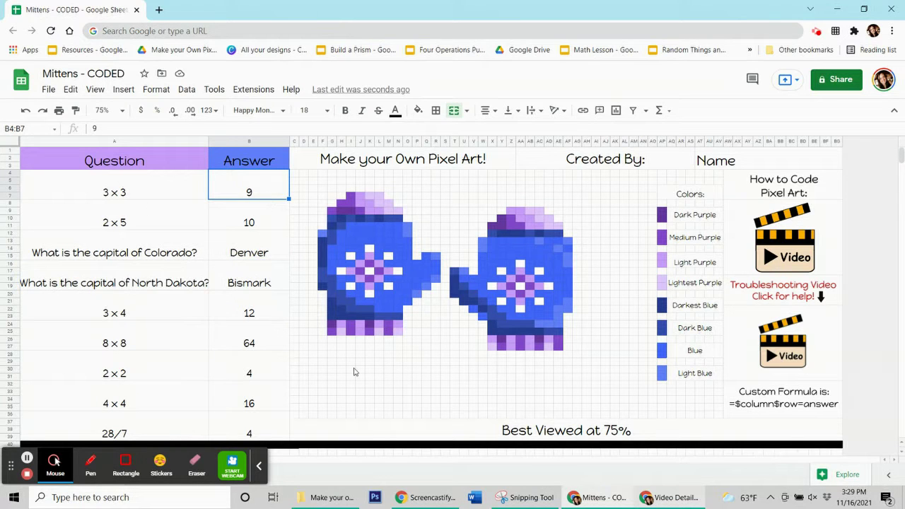
click(750, 393)
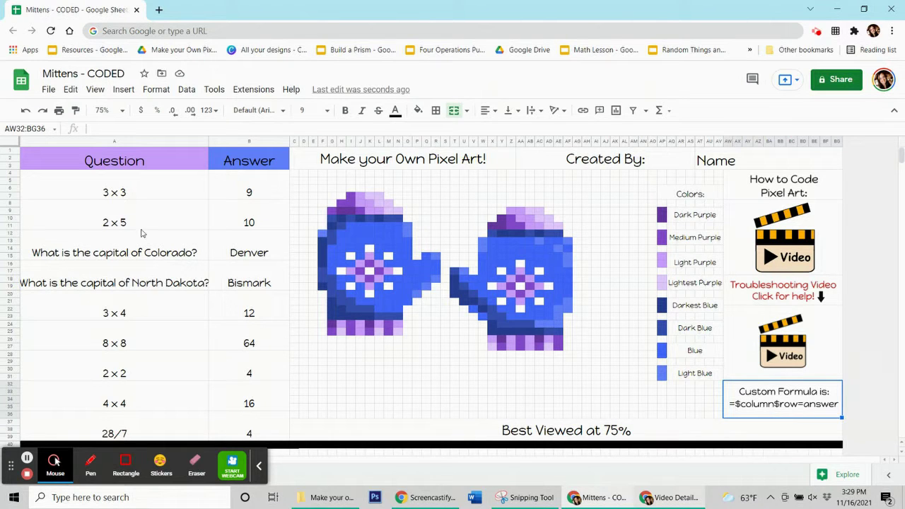
click(269, 142)
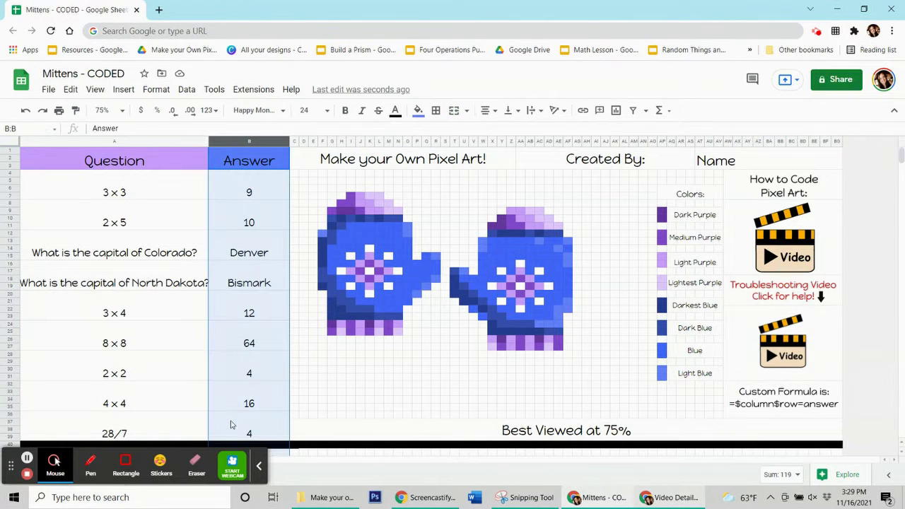
click(273, 191)
click(263, 241)
click(260, 197)
click(257, 221)
click(252, 255)
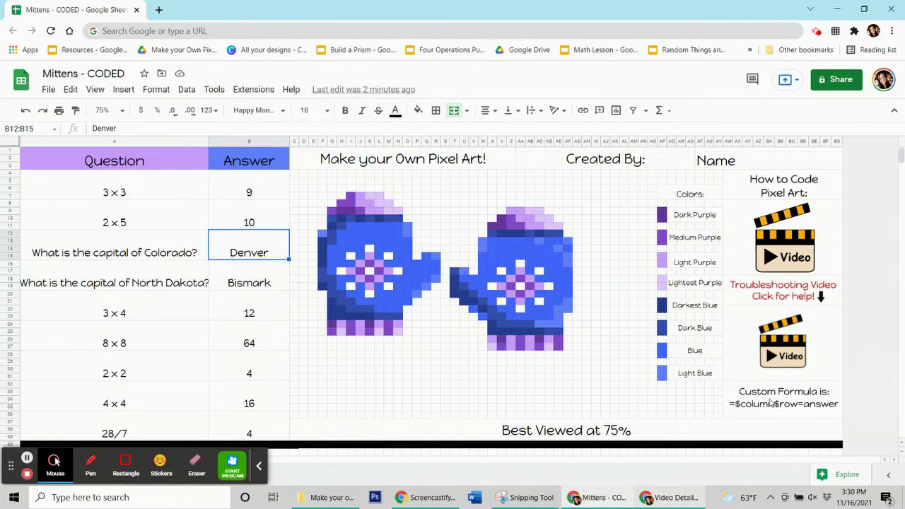
click(818, 403)
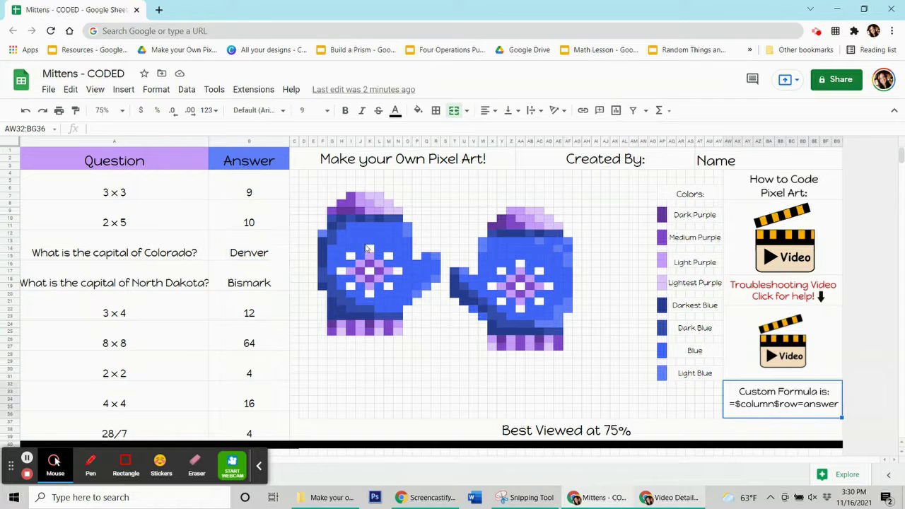
click(252, 193)
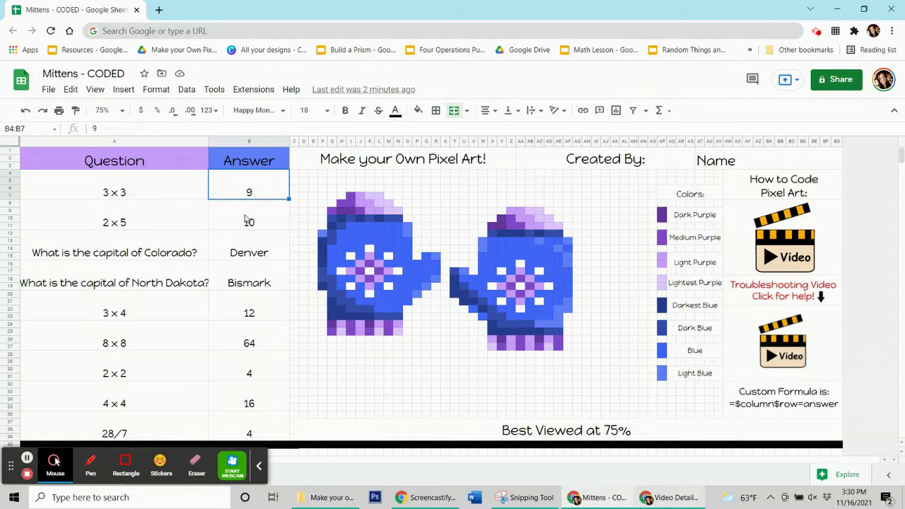
click(246, 220)
click(245, 252)
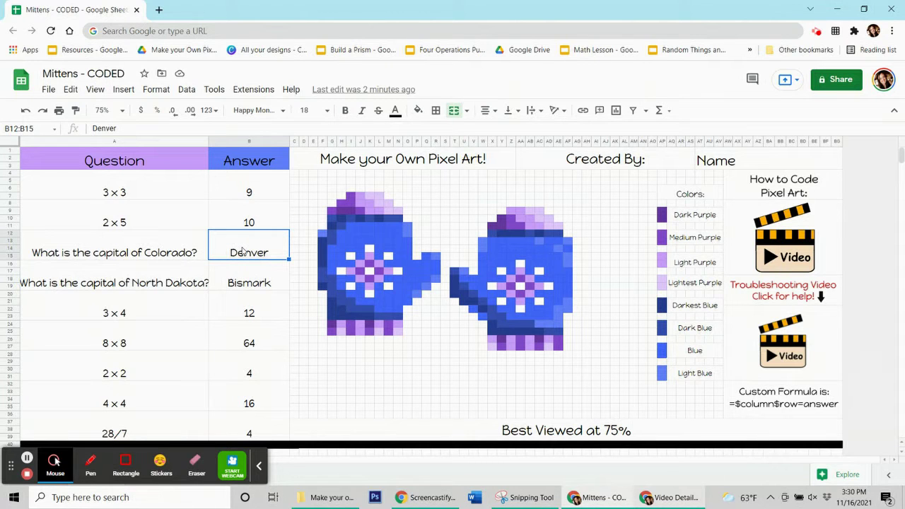
click(265, 195)
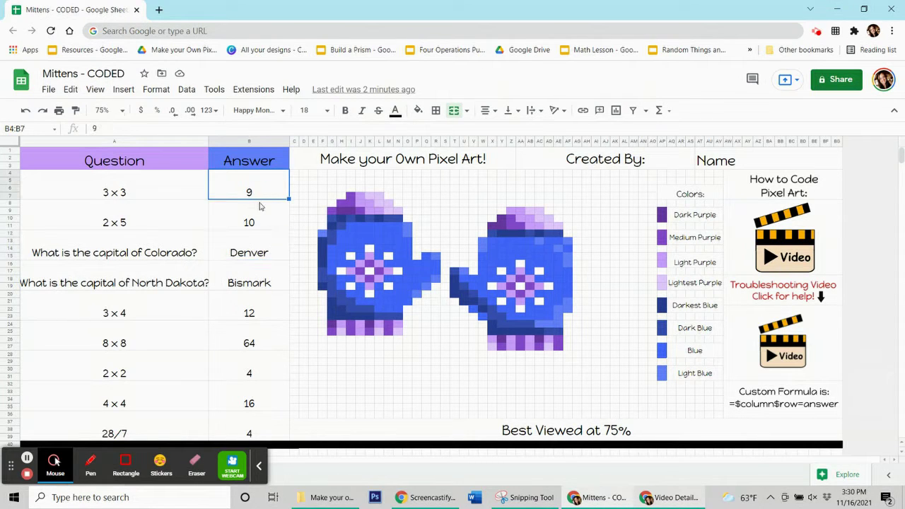
click(250, 260)
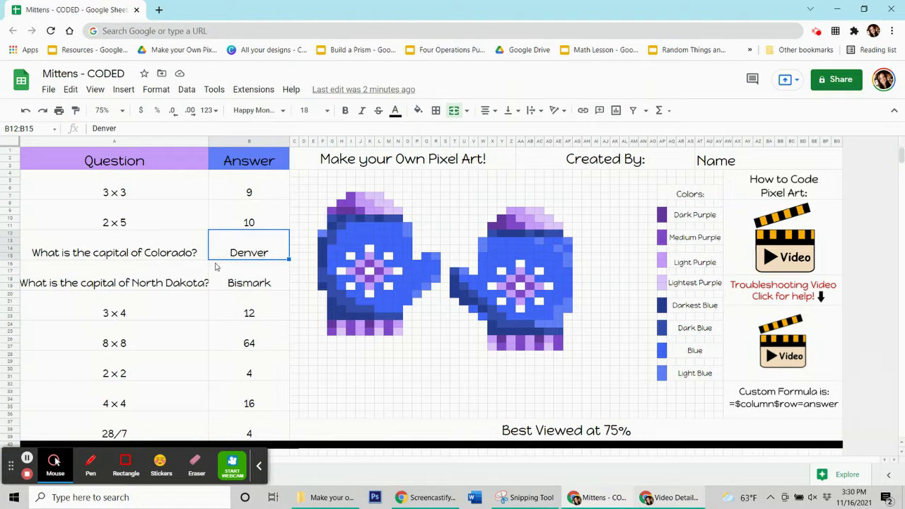
click(248, 281)
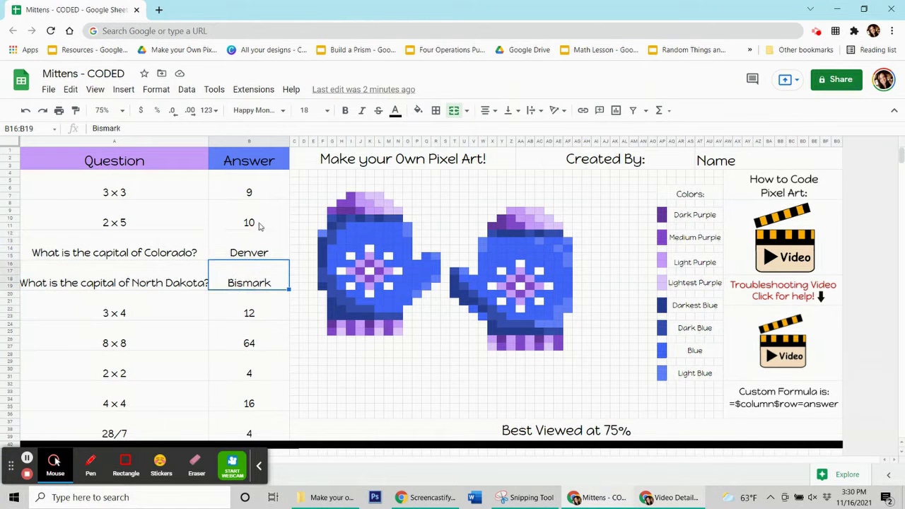
click(270, 192)
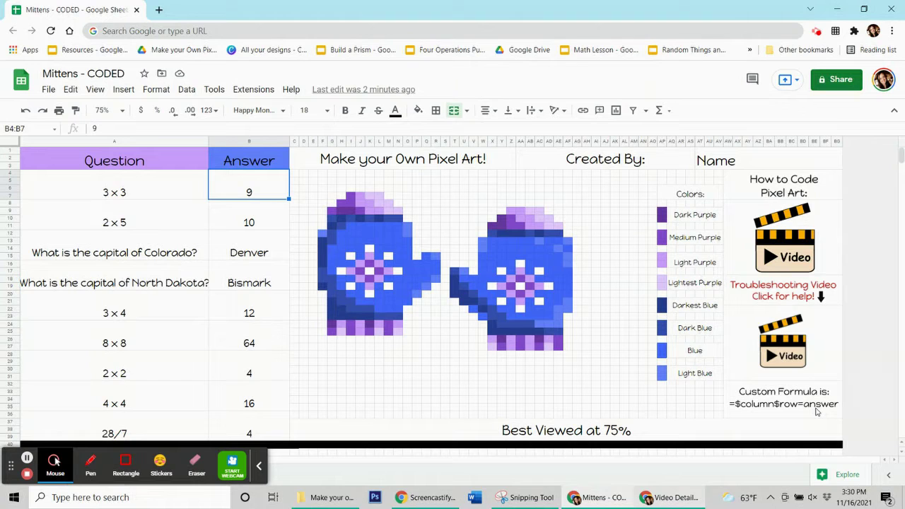
click(342, 215)
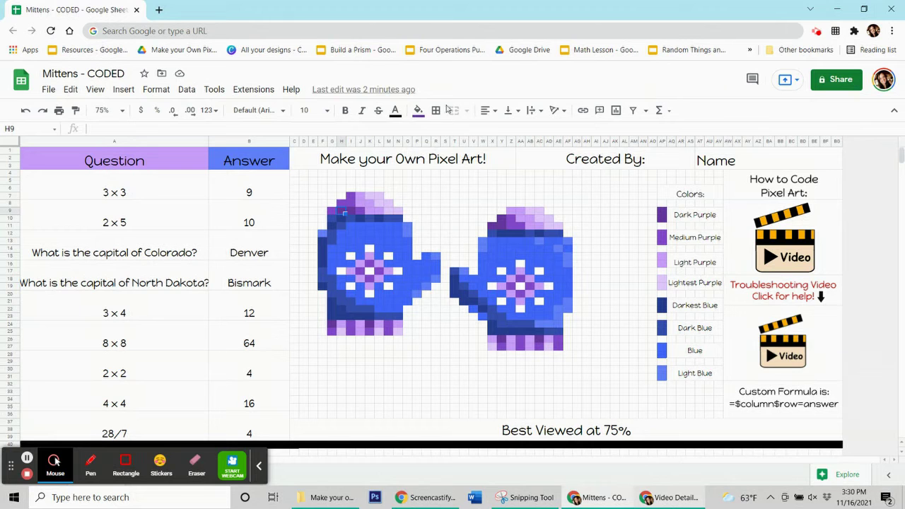
click(418, 113)
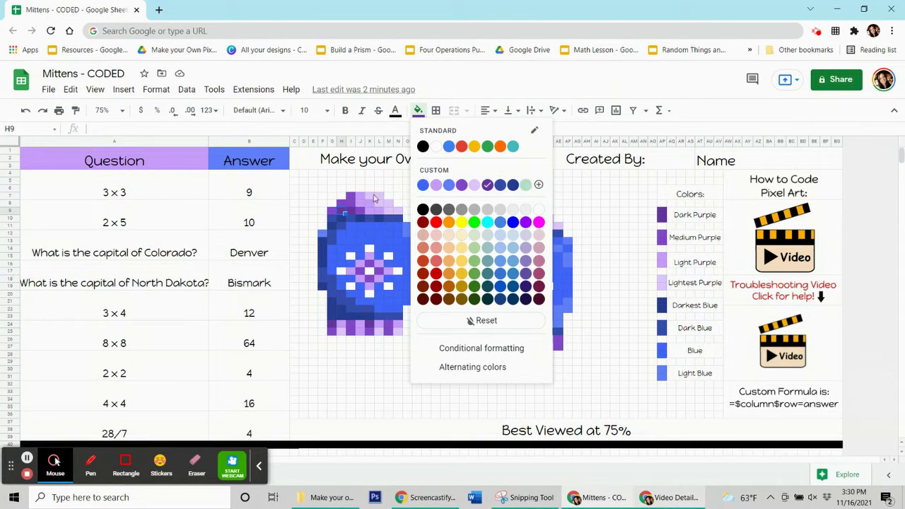
click(352, 207)
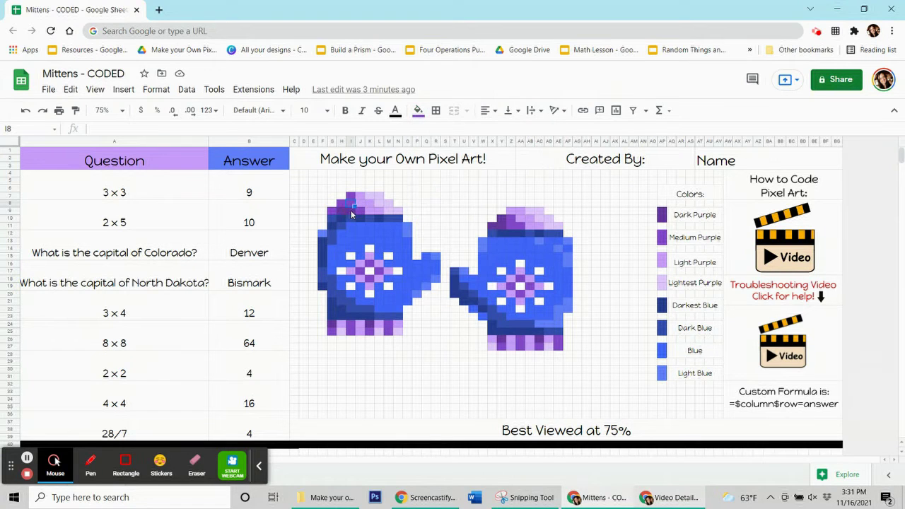
click(352, 212)
click(373, 326)
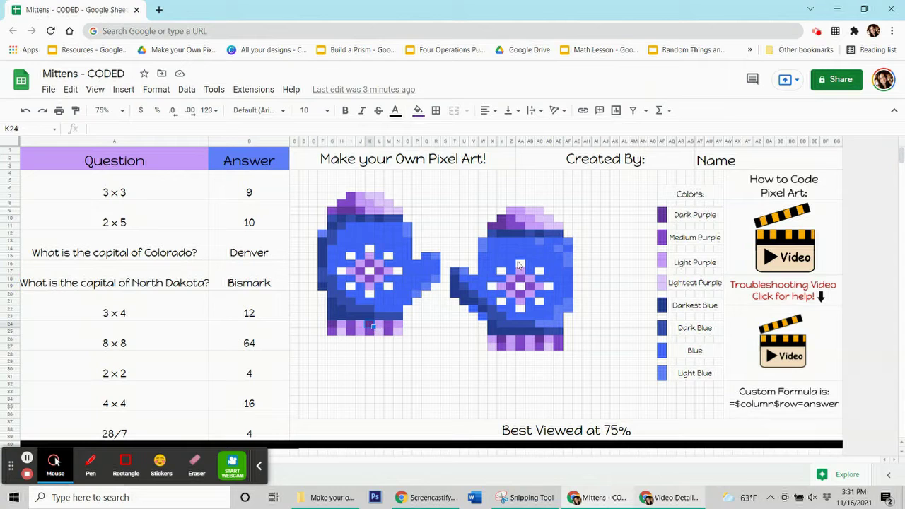
click(502, 223)
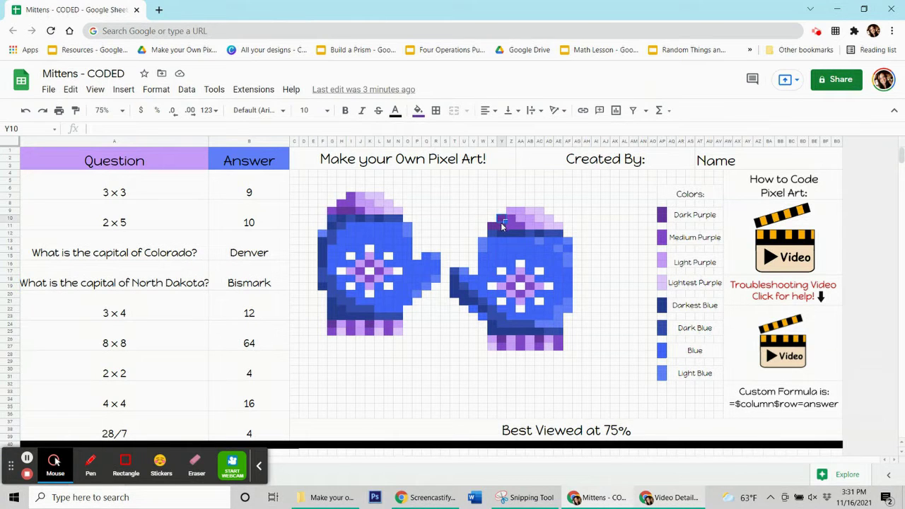
click(493, 228)
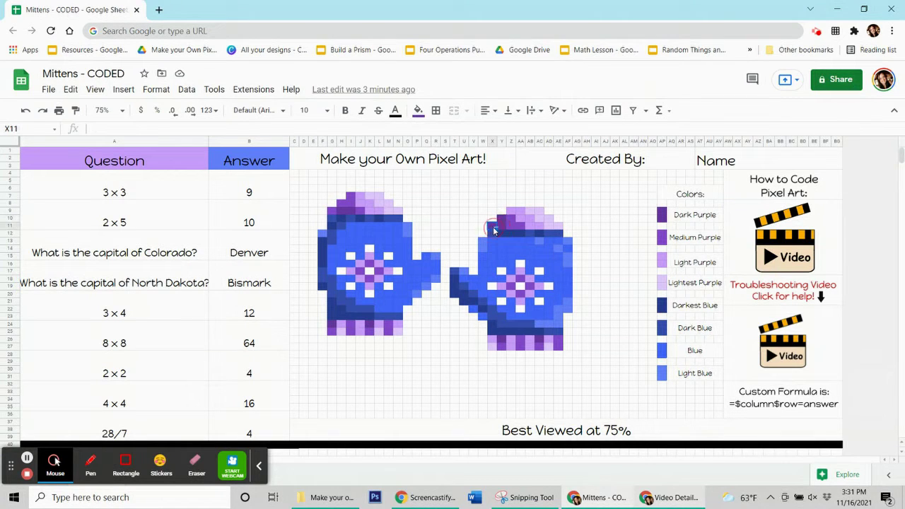
click(501, 344)
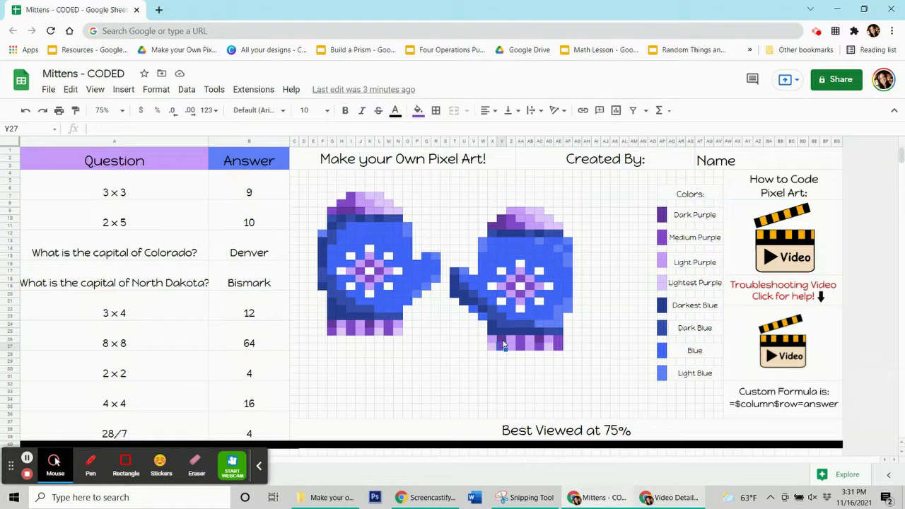
click(541, 342)
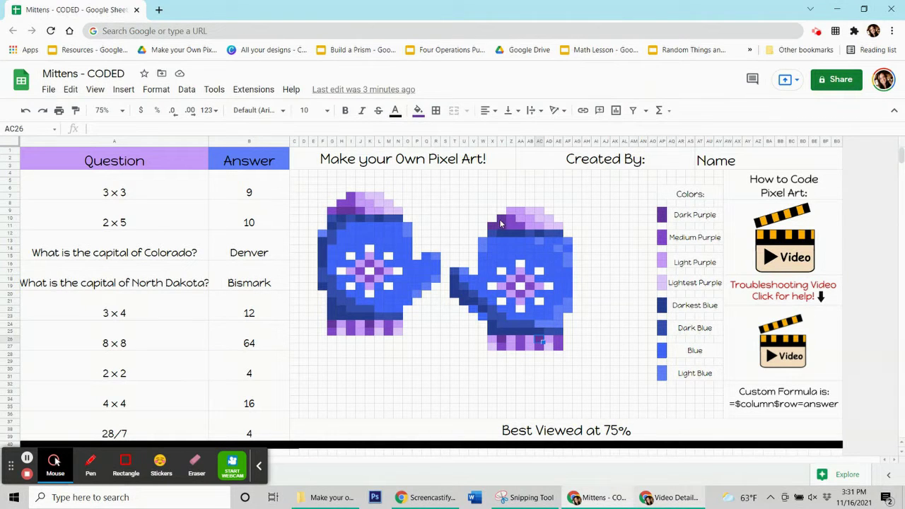
click(494, 227)
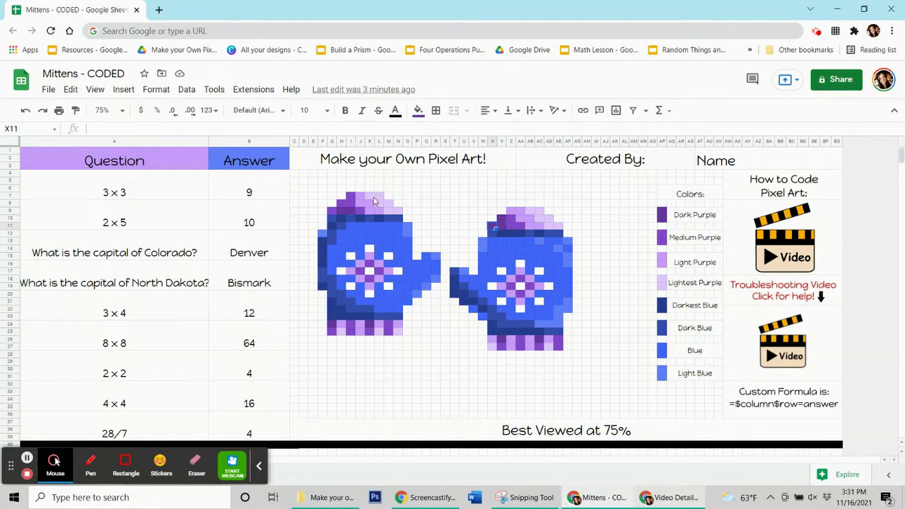
click(345, 212)
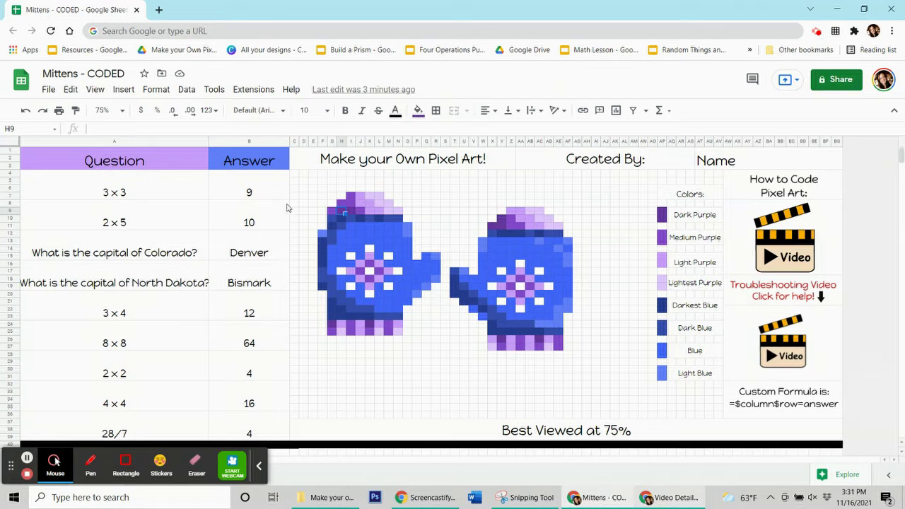
click(273, 187)
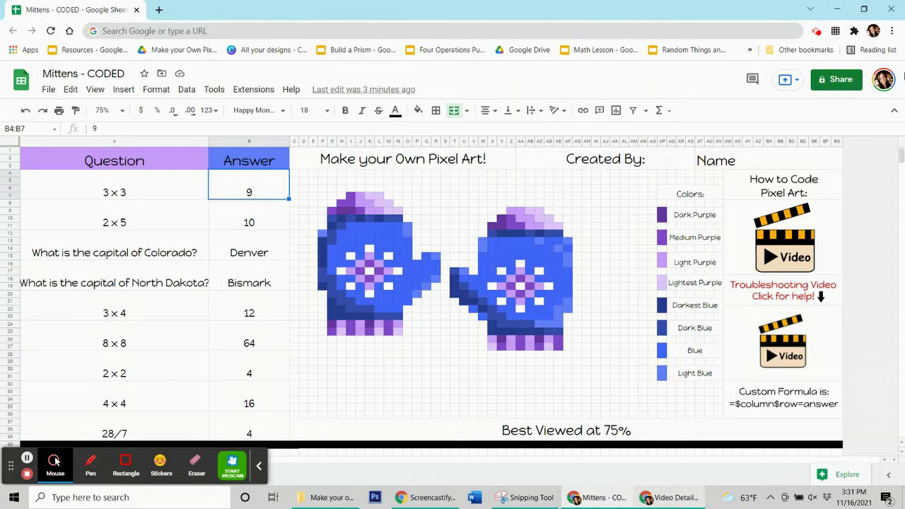
Open Conditional formatting for B4:B7 and set the rule's fill to purple.
click(156, 90)
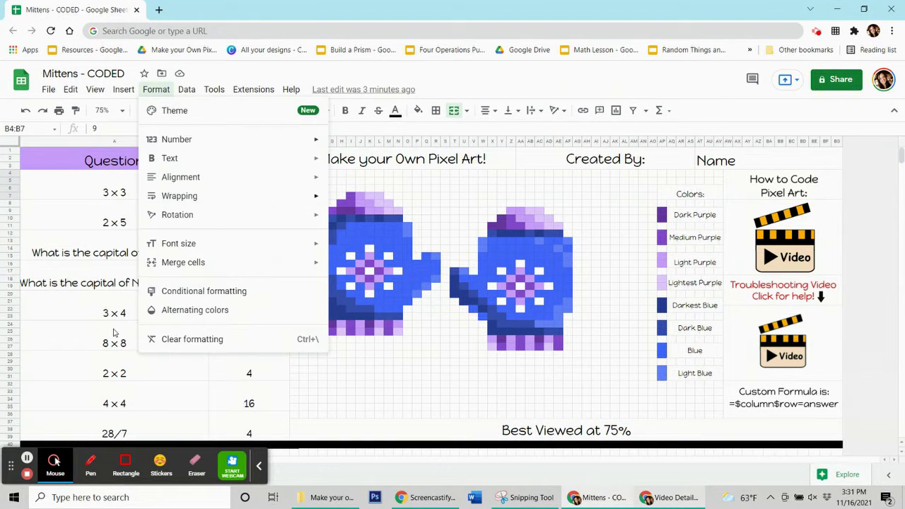
click(168, 295)
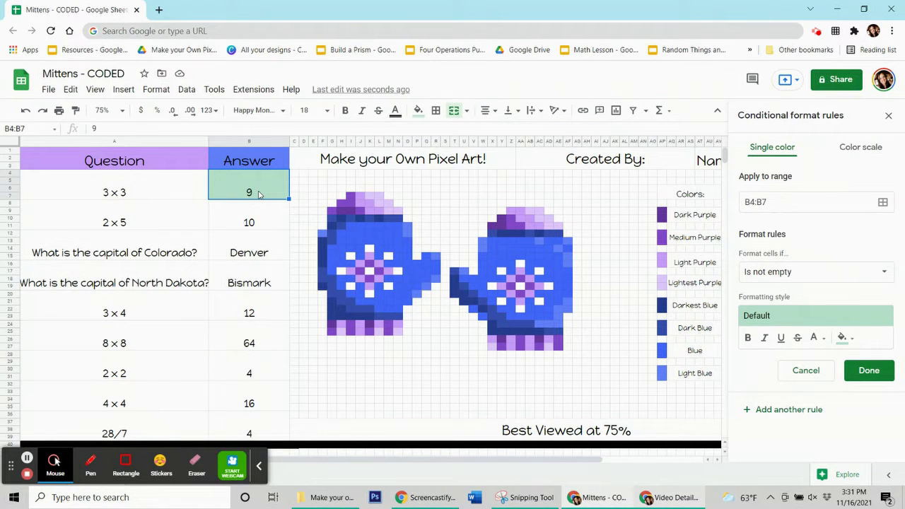
click(848, 339)
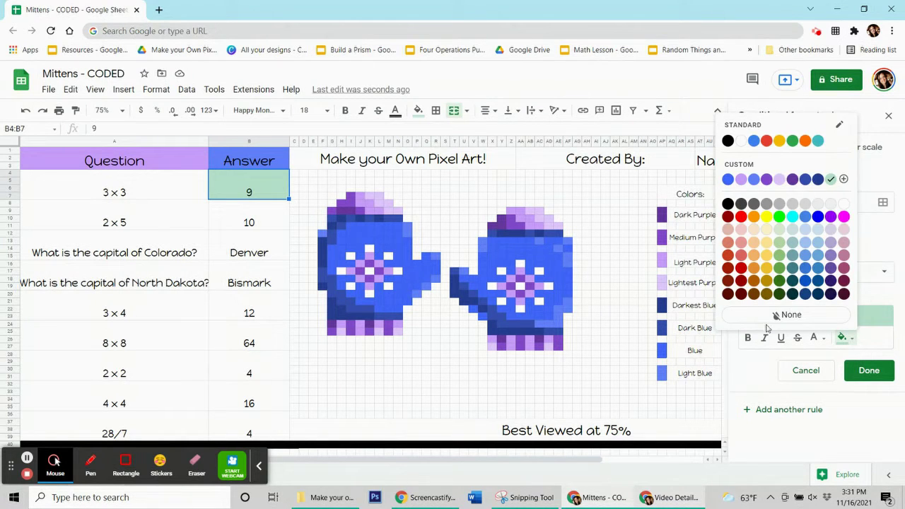
click(792, 179)
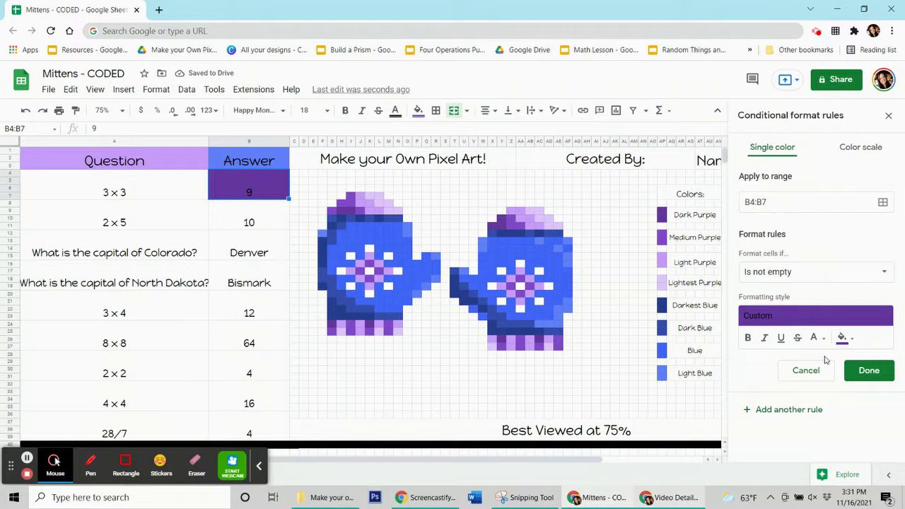
Switch the condition to 'Custom formula is' and begin the formula =$b$4=.
click(761, 274)
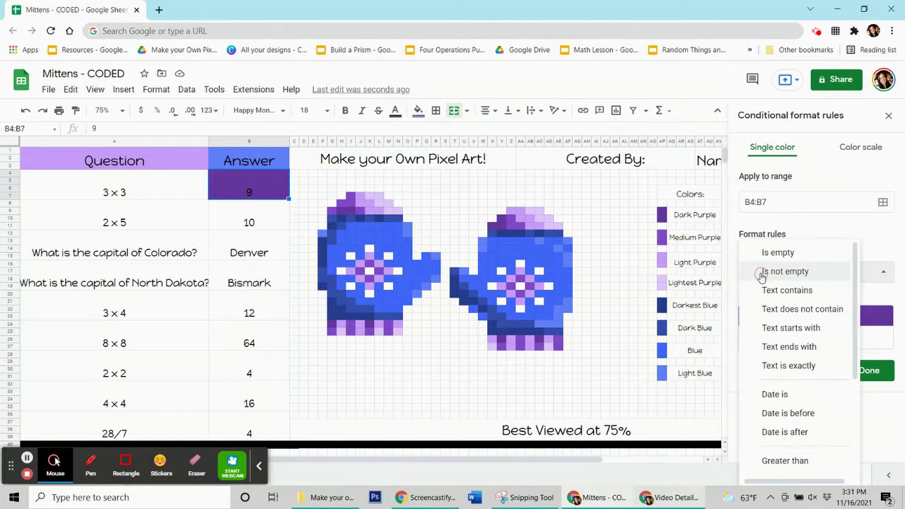
scroll(778, 353, down, 3)
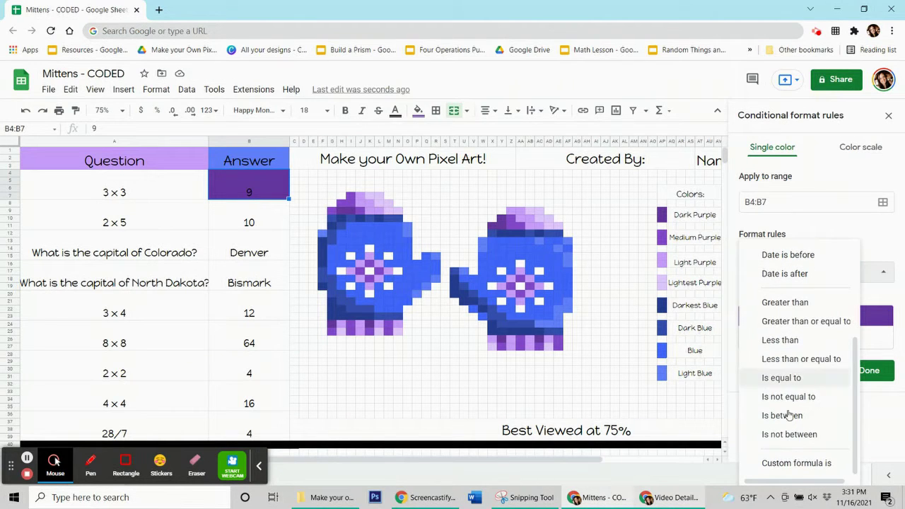
click(797, 466)
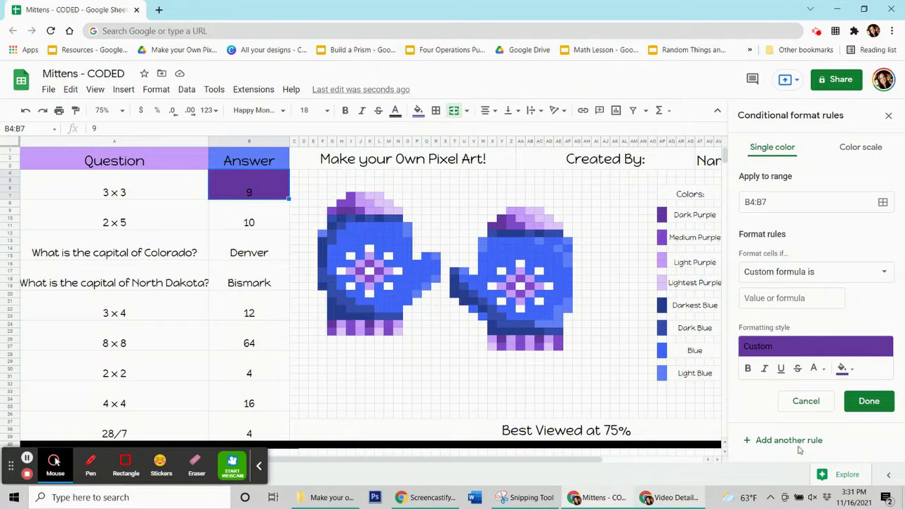
click(795, 297)
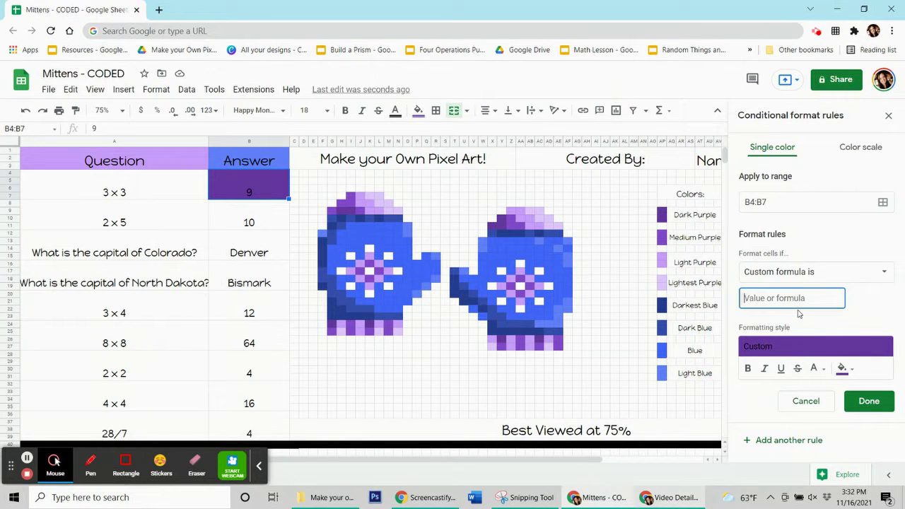
text(=$b$4=9)
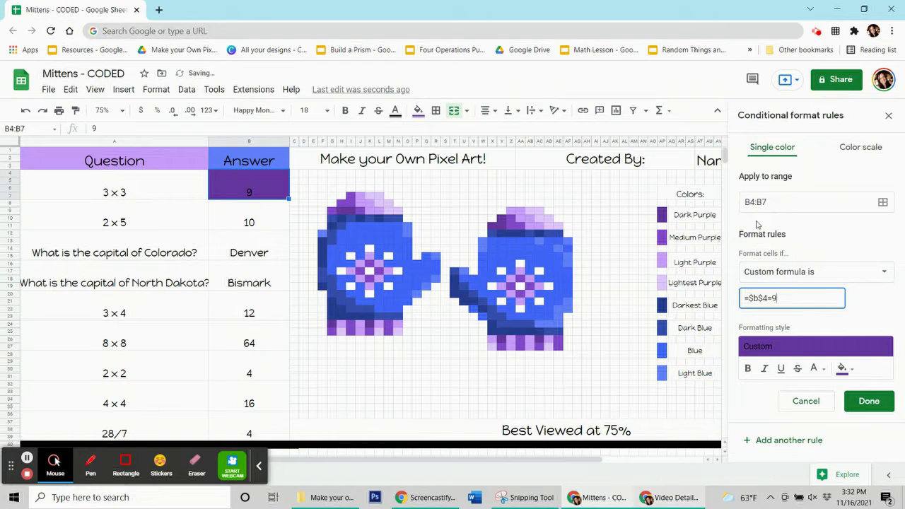
Finish the =$B$4=9 formula and save the rule.
double_click(774, 299)
click(779, 299)
click(860, 413)
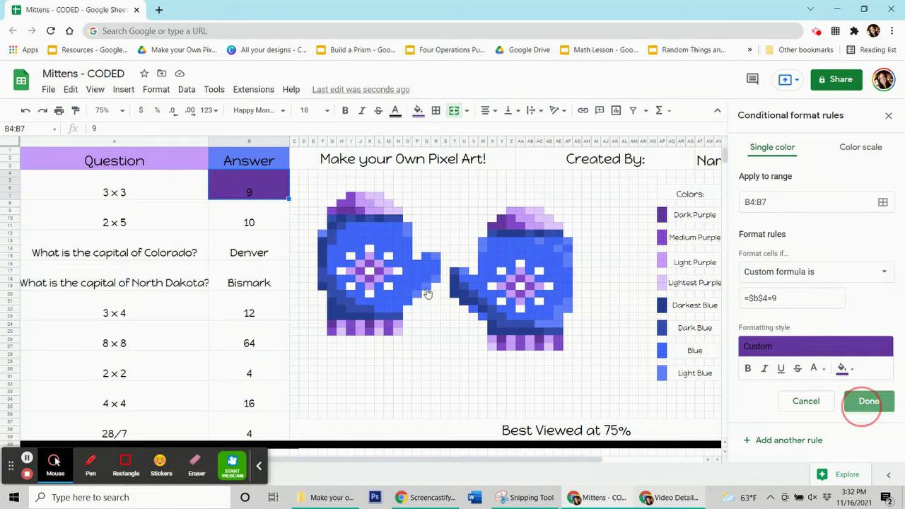
Delete and re-enter 9 in B4 to test the fill, then open the =$B$4=9 rule.
key(Delete)
click(236, 218)
click(236, 188)
text(9)
click(247, 244)
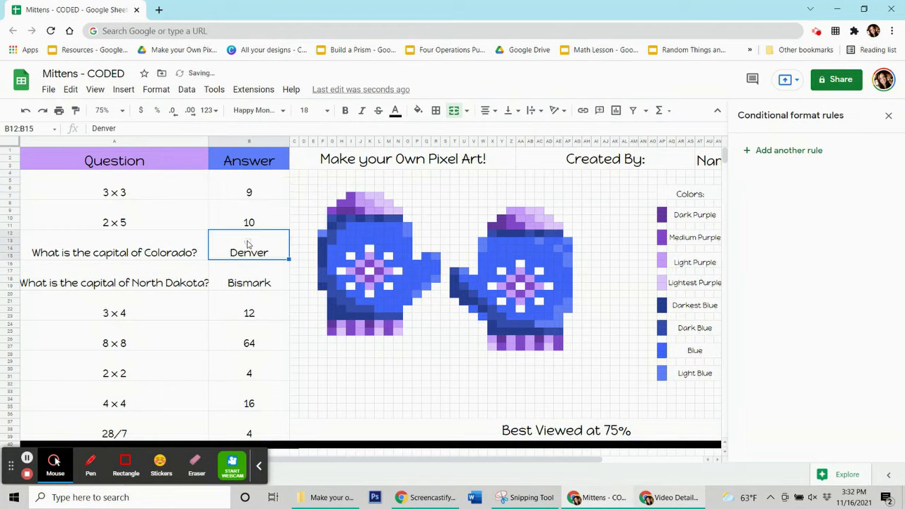
click(272, 195)
click(795, 157)
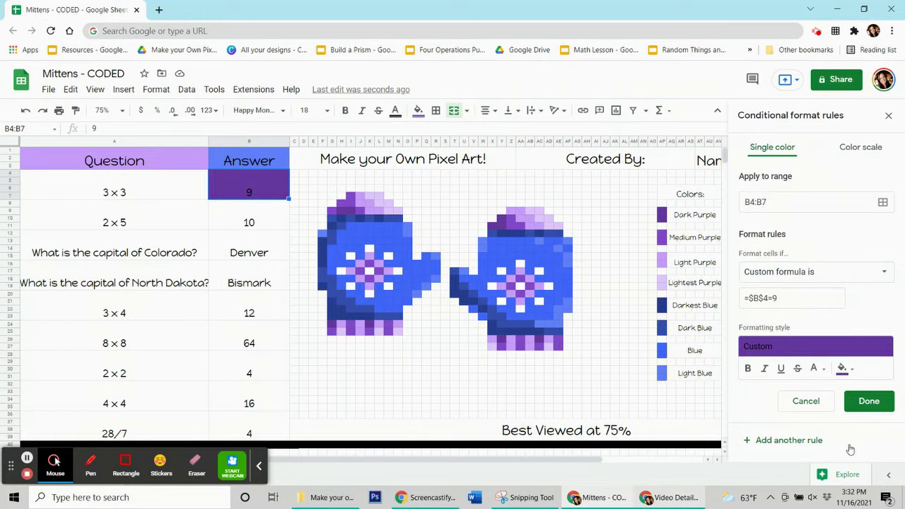
Add stray pixels H9:I9, G24, K24 and Y10:Y11 to the rule's range.
click(882, 204)
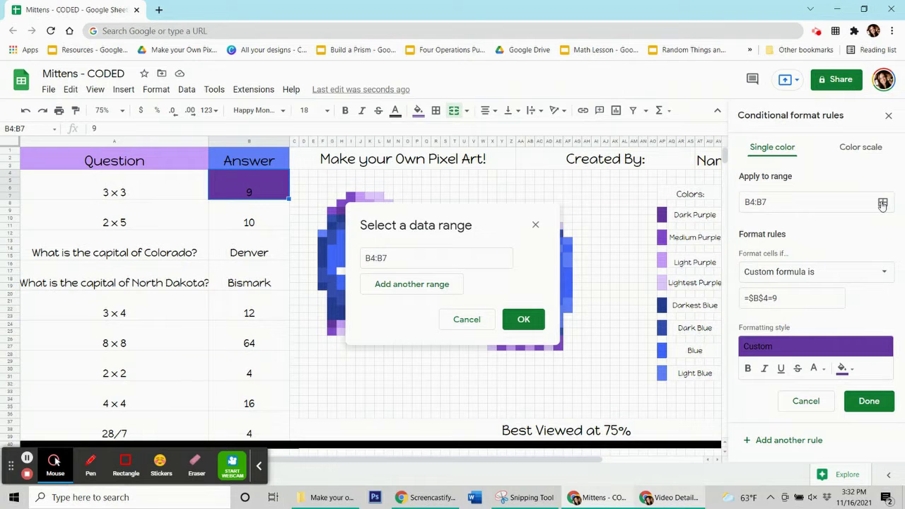
drag(495, 217, 180, 205)
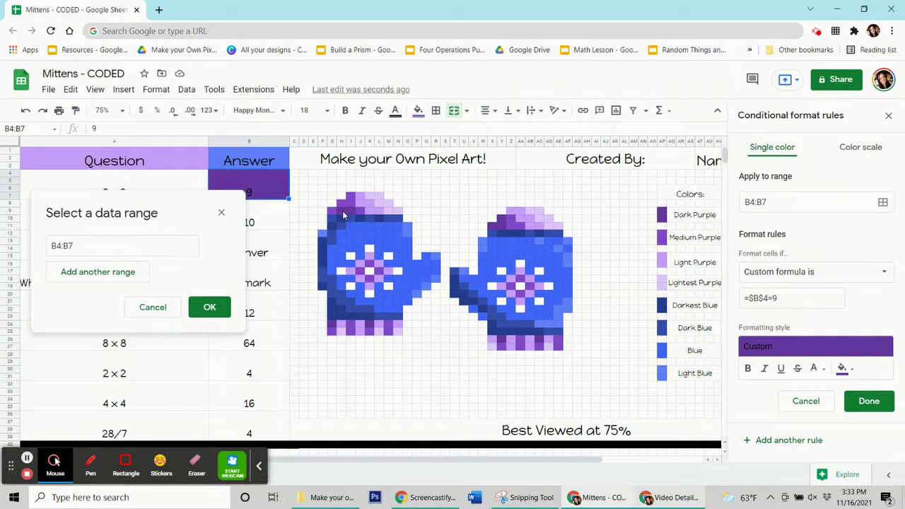
drag(352, 211, 354, 212)
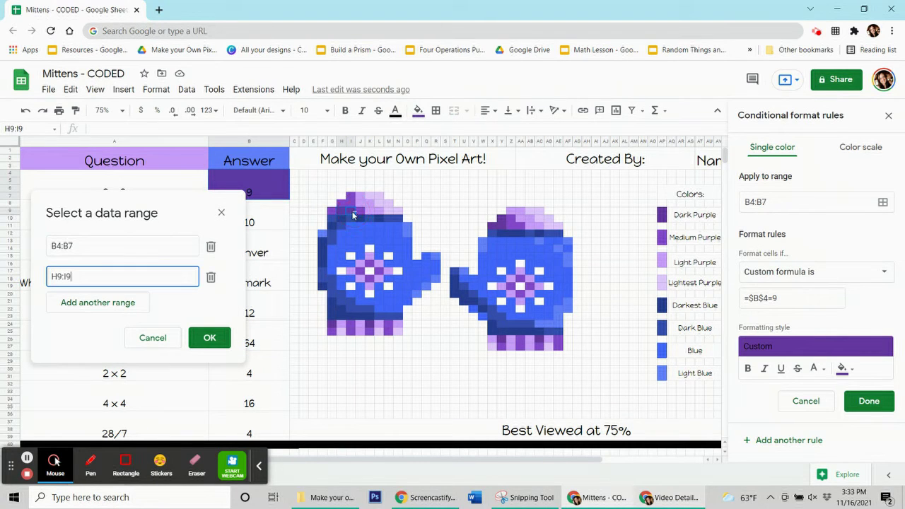
ctrl+click(335, 328)
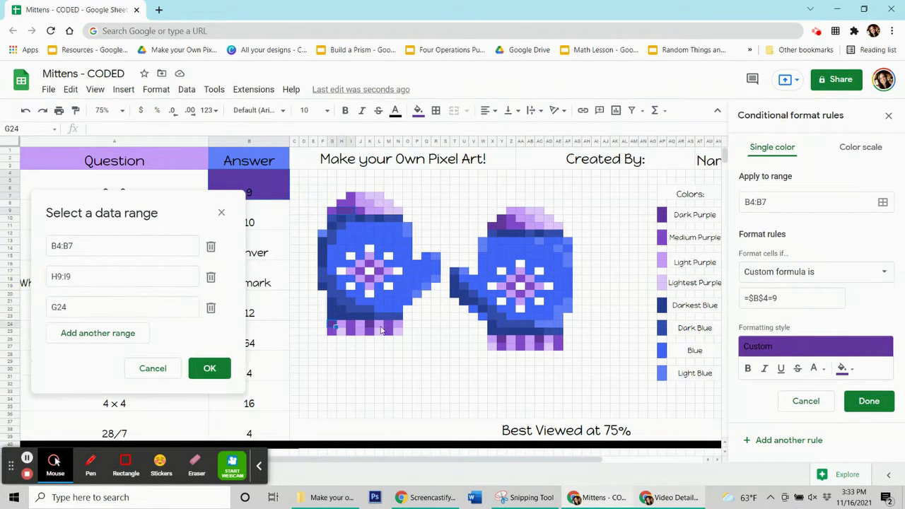
ctrl+click(372, 327)
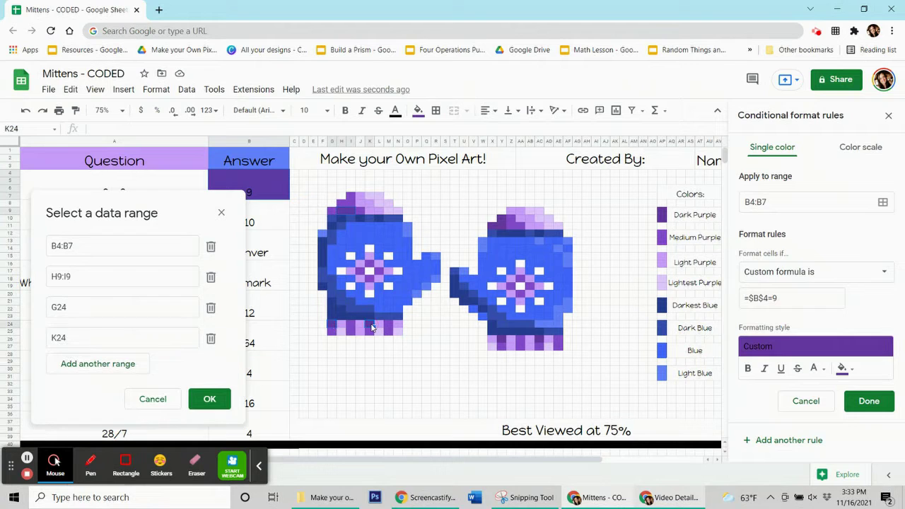
ctrl+click(502, 222)
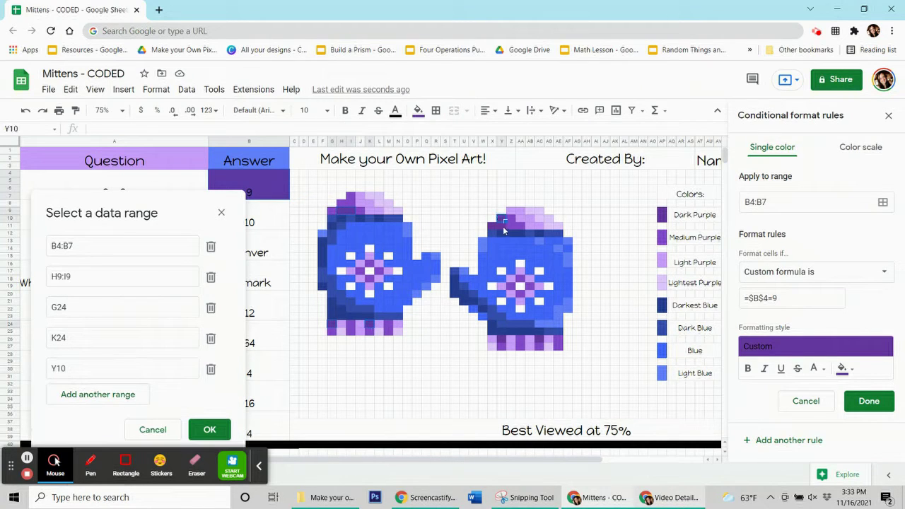
shift+click(499, 232)
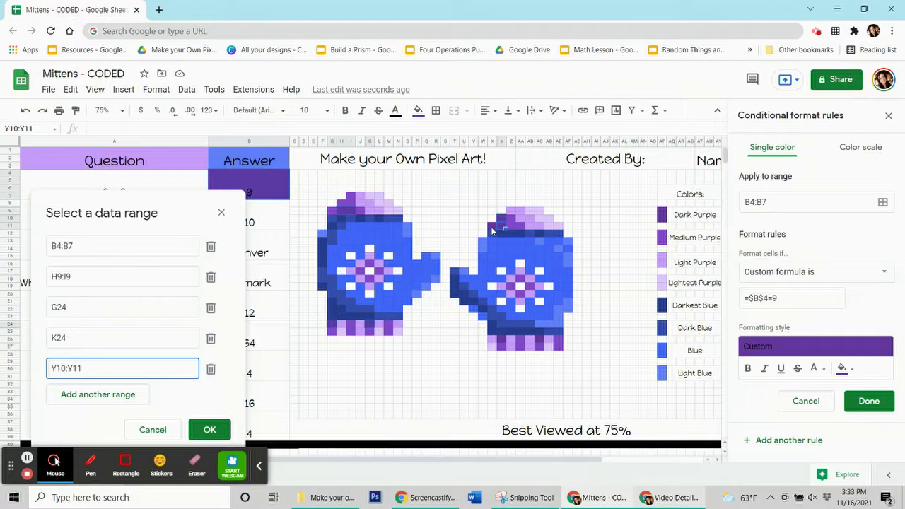
Add X11, Y26 and AC26, undo the mistaken AL19, and confirm the ranges.
ctrl+click(492, 231)
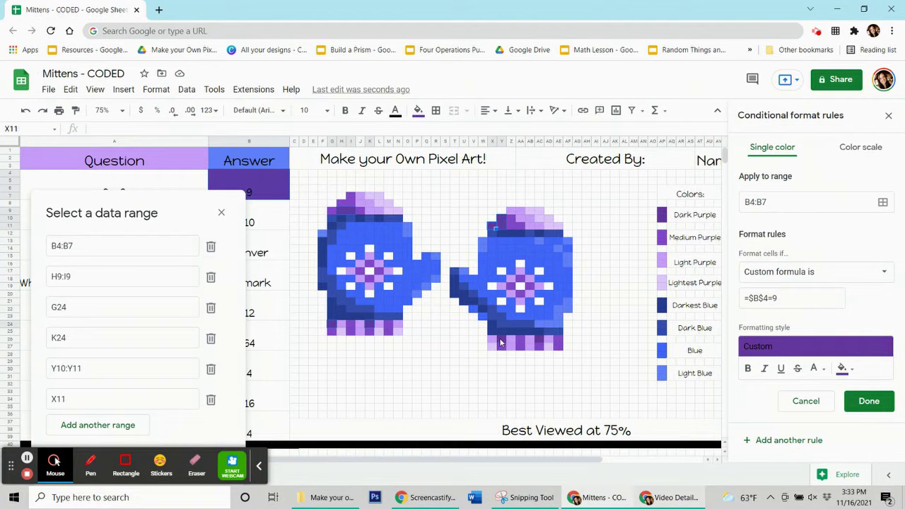
ctrl+click(500, 342)
ctrl+click(542, 342)
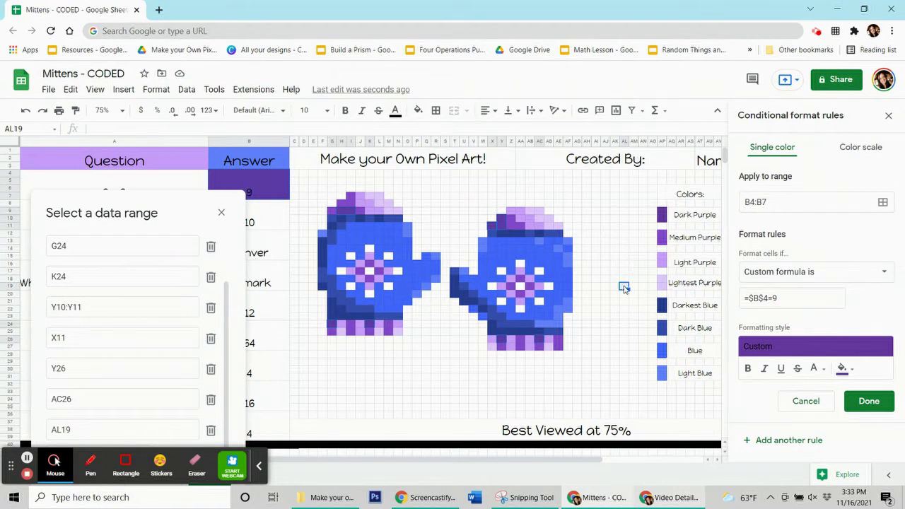
key(ctrl+z)
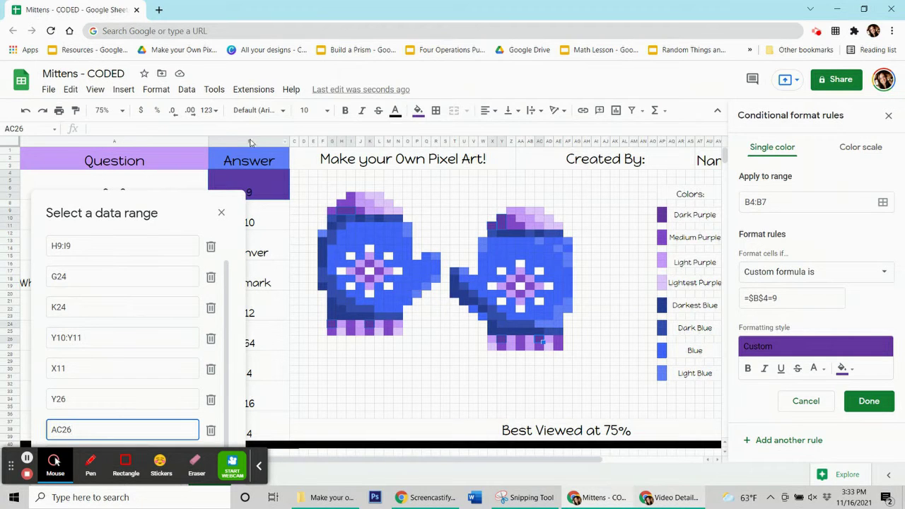
drag(197, 211, 190, 189)
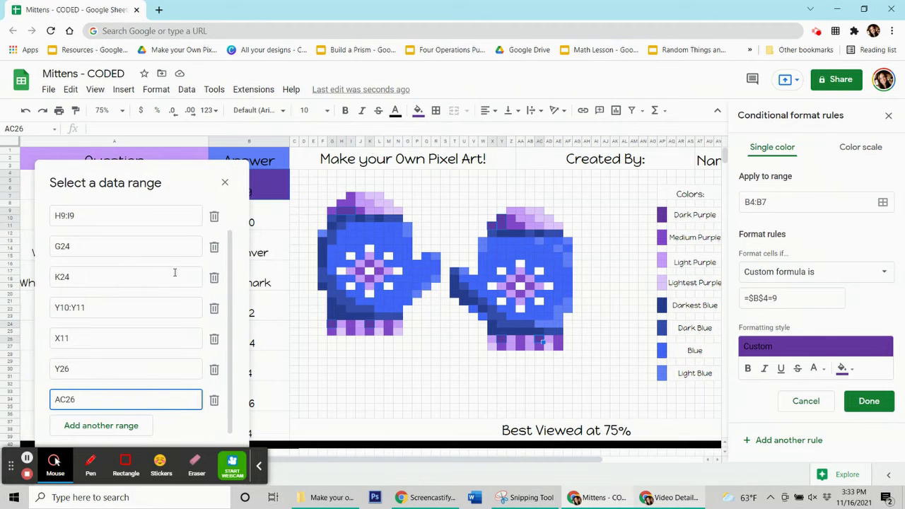
scroll(174, 273, down, 1)
drag(174, 170, 169, 75)
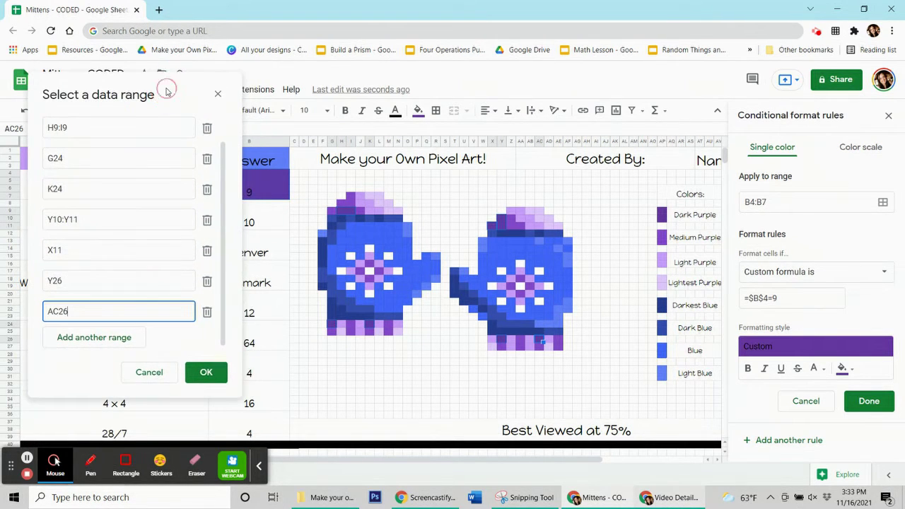
click(208, 374)
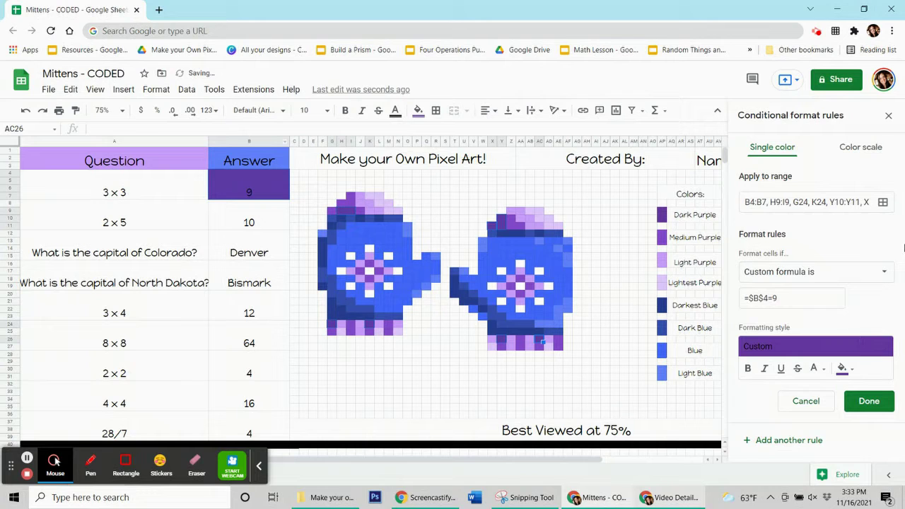
Save the expanded 9-answer rule and reset AC26's manual fill colour.
click(864, 403)
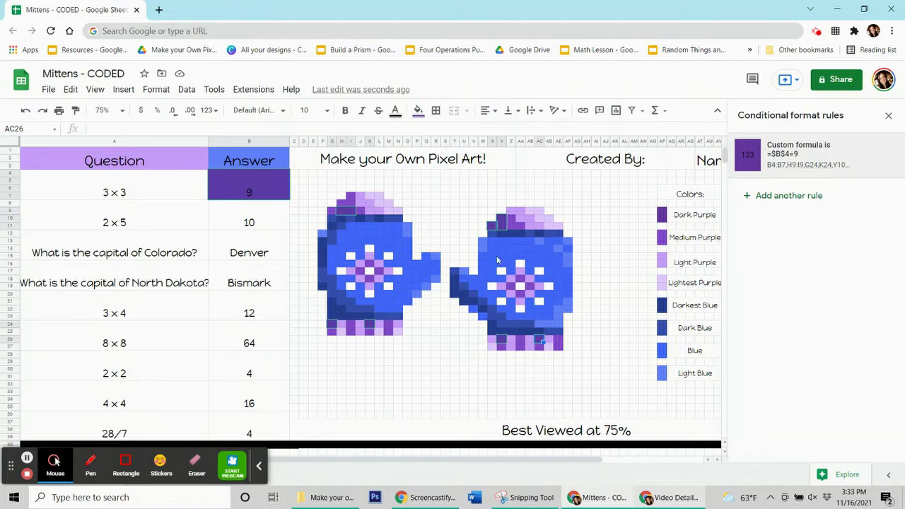
click(418, 113)
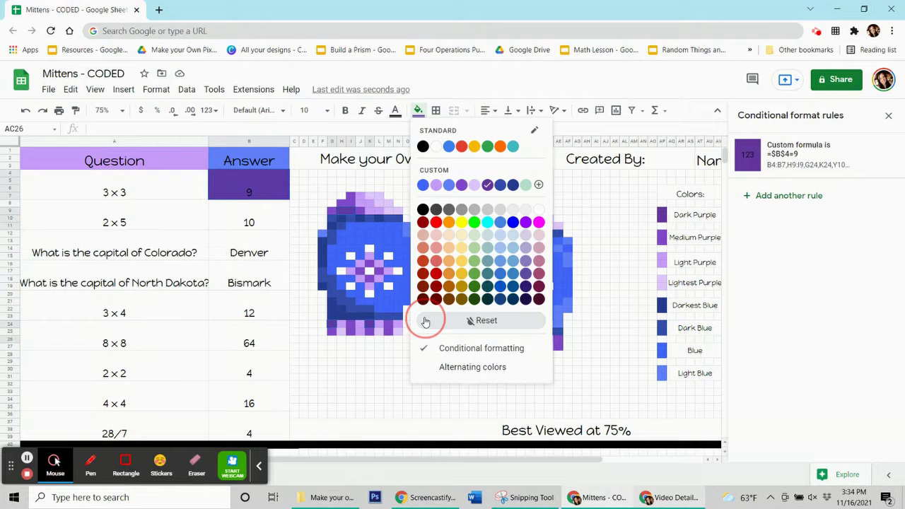
click(425, 321)
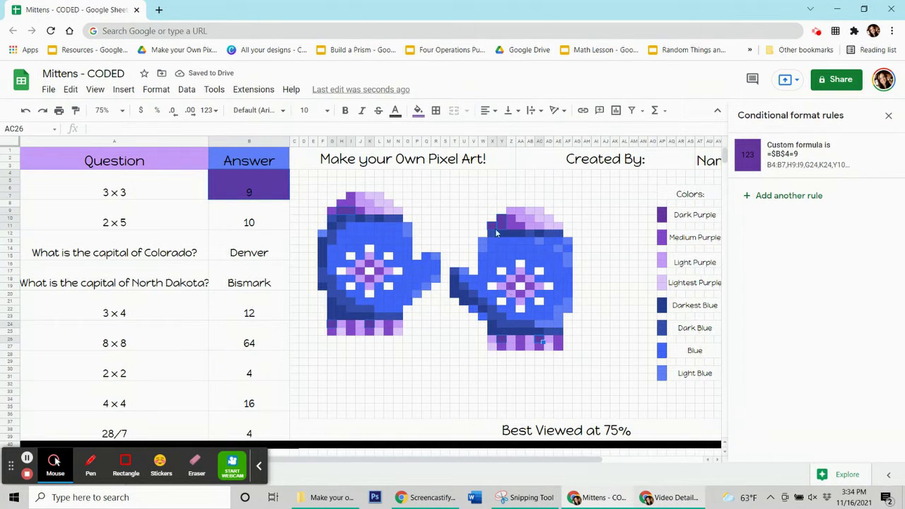
Delete the 9 from B4 to test that the pixels blank out.
click(247, 375)
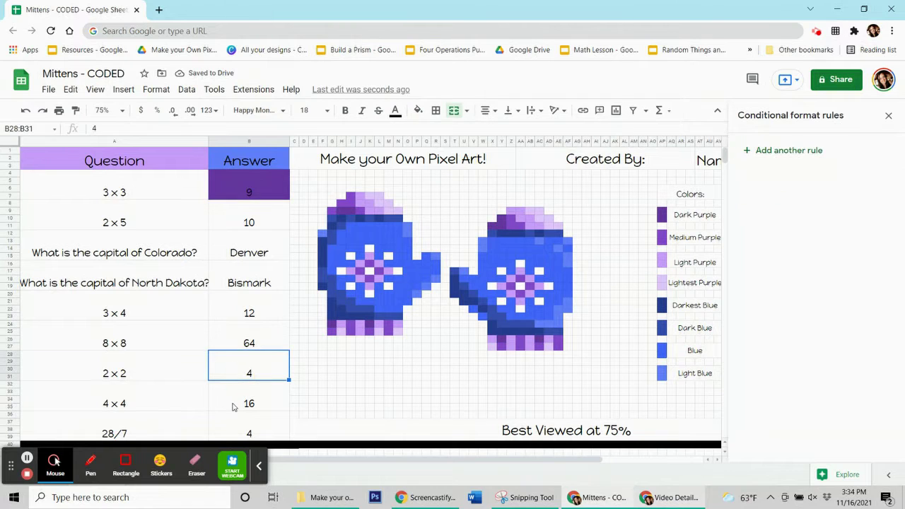
click(278, 196)
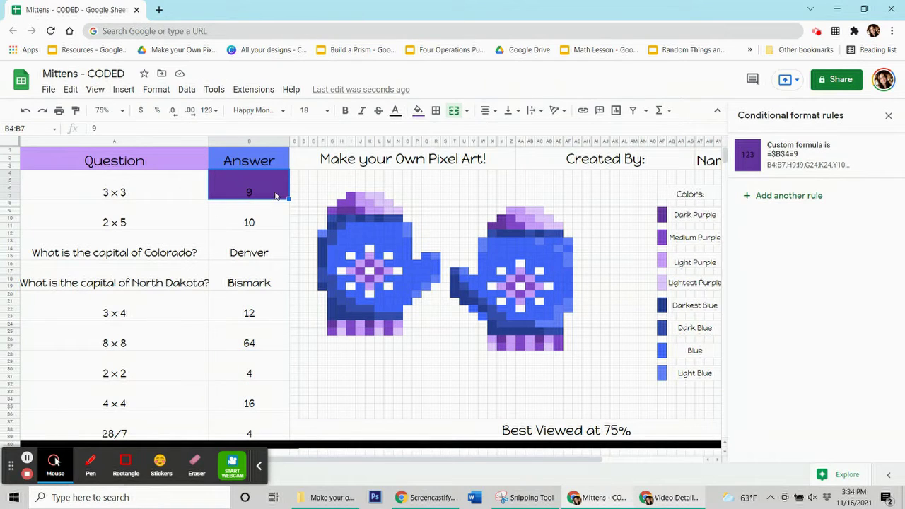
key(Delete)
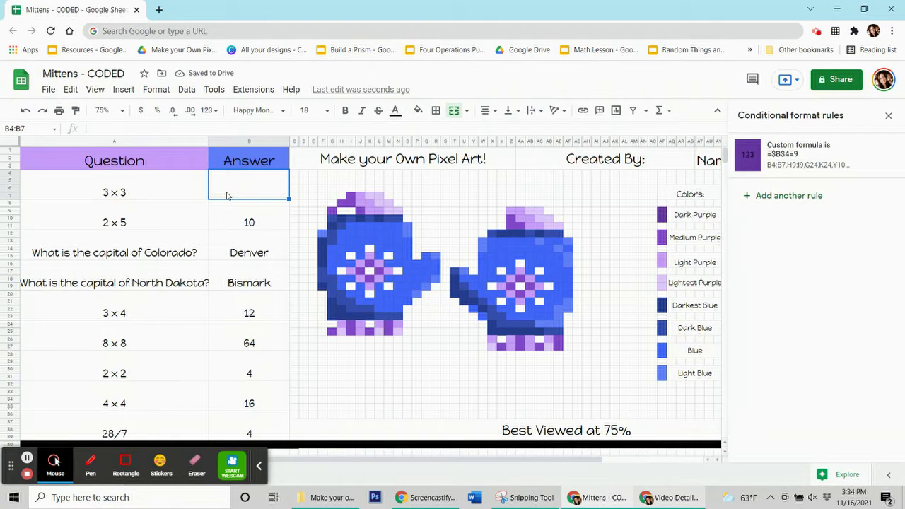
Re-enter 9 in B4 to confirm the purple fill, then delete it again.
text(9)
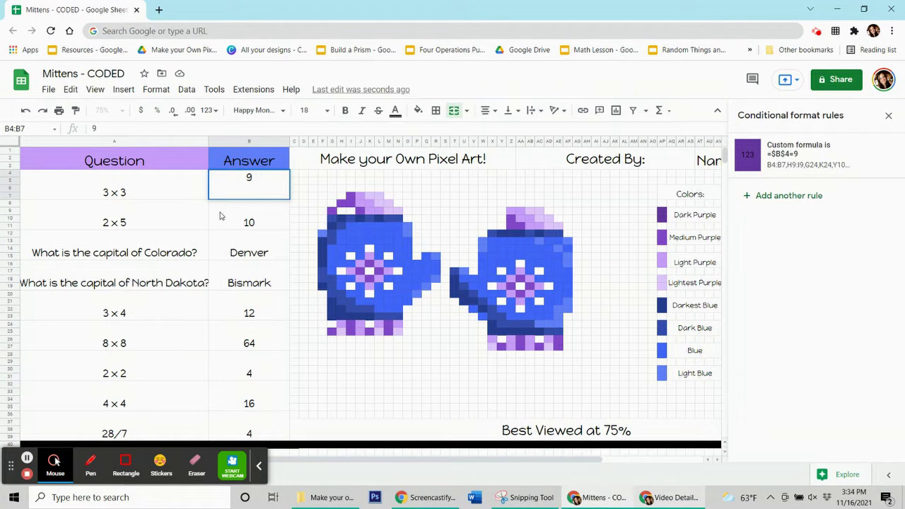
key(Return)
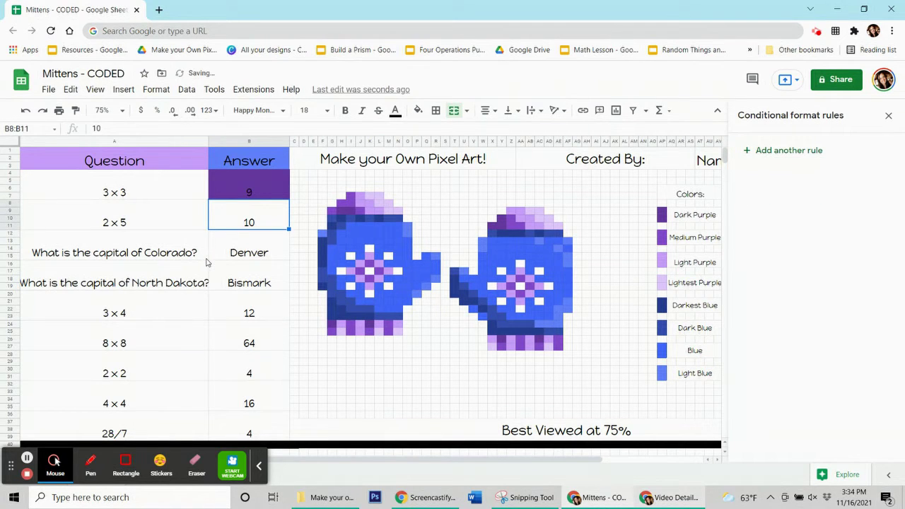
click(256, 192)
click(266, 211)
click(261, 194)
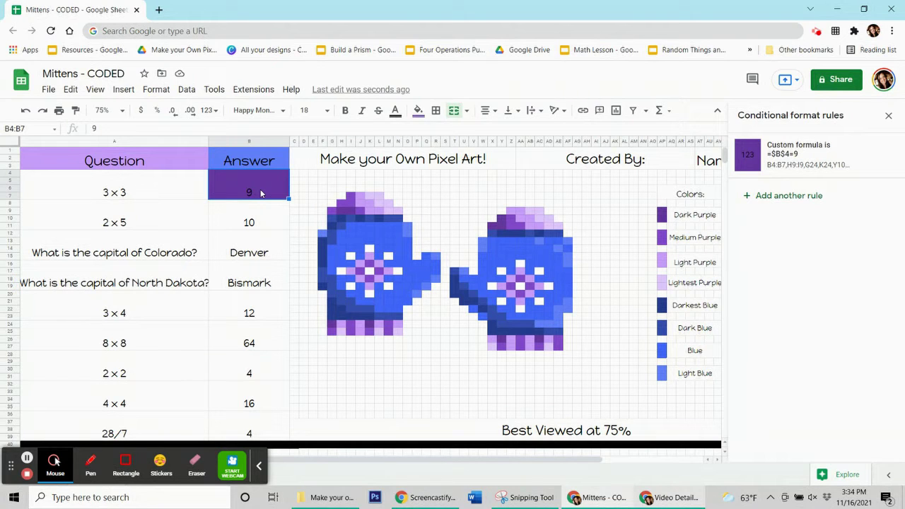
key(Delete)
Select the 2 × 5 answer 10, checking pixel R15's fill and the Format menu.
click(272, 212)
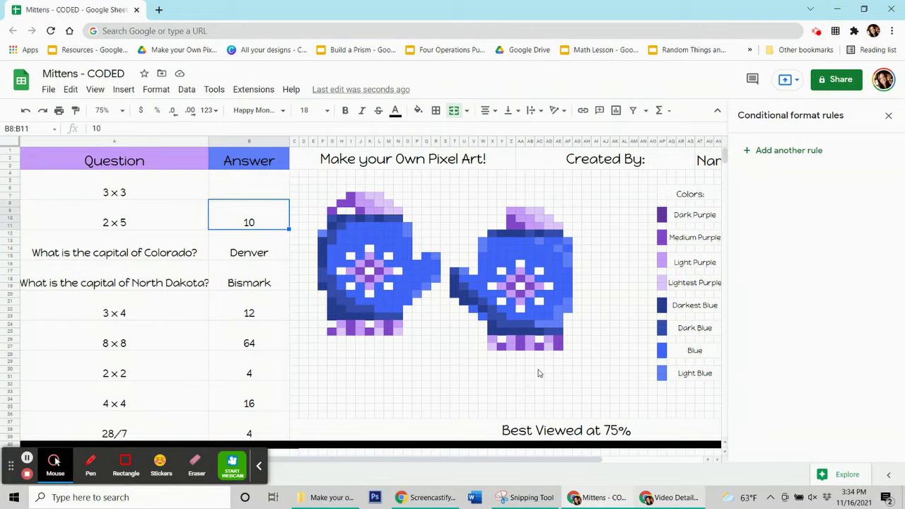
click(436, 258)
click(418, 110)
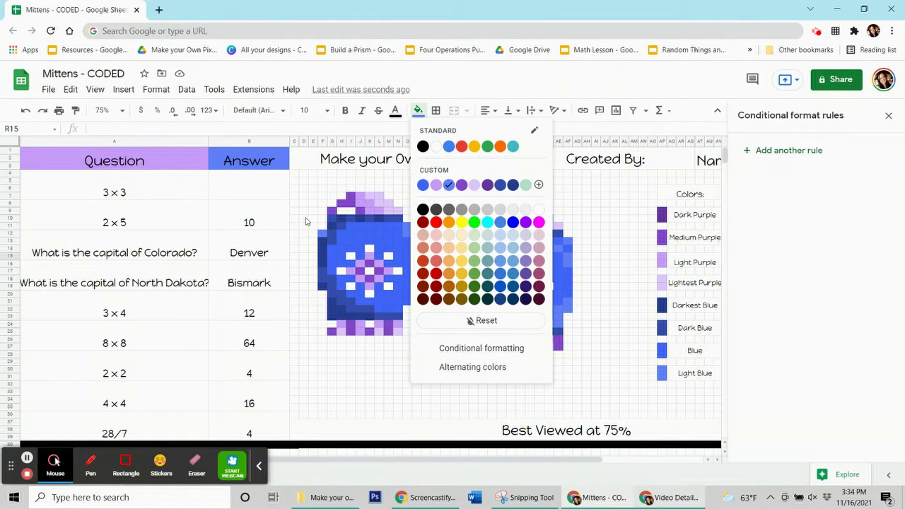
click(256, 212)
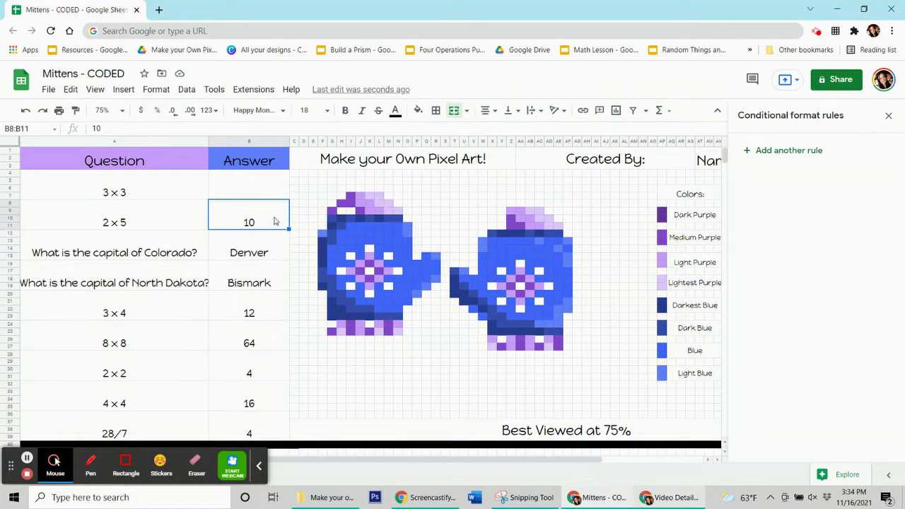
click(26, 458)
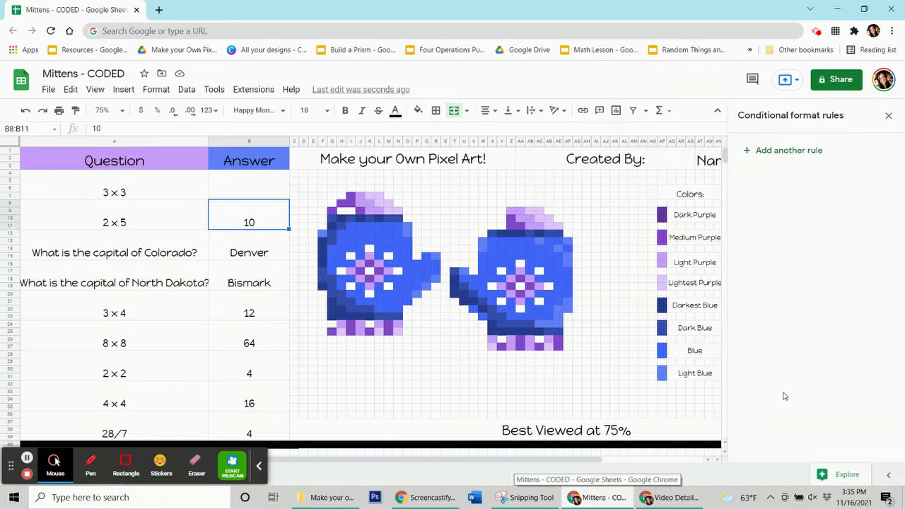
click(157, 90)
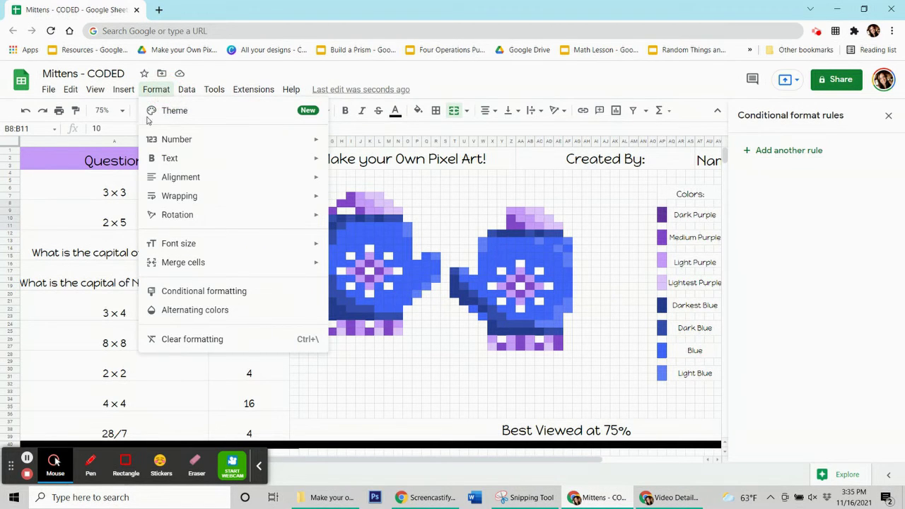
click(157, 90)
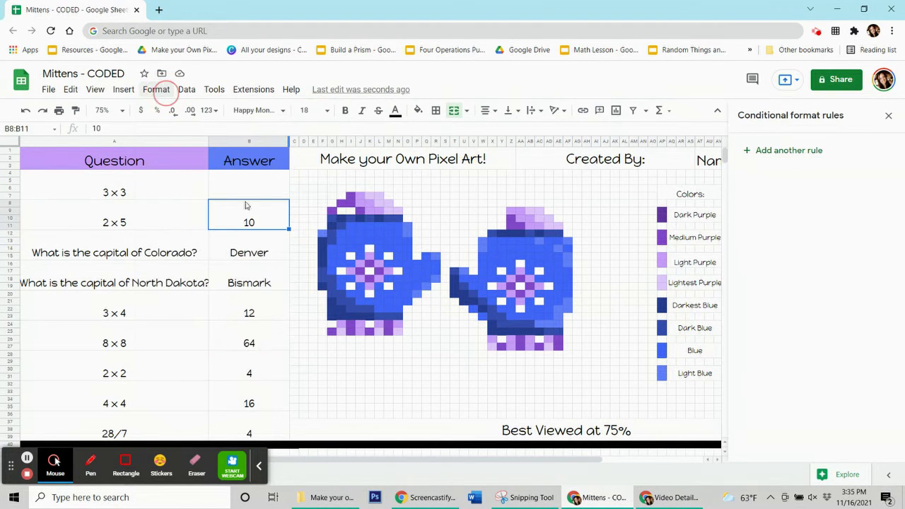
Add another rule for B8:B11 with the custom blue fill.
click(785, 153)
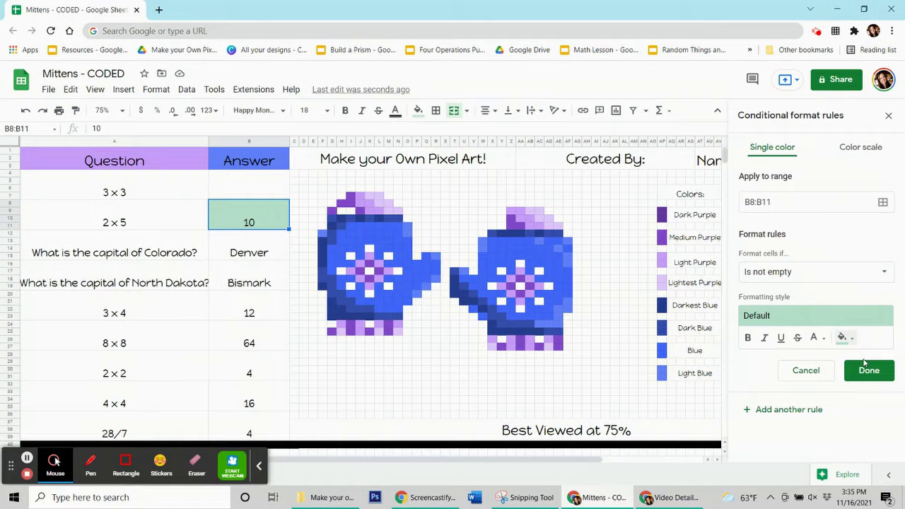
click(844, 337)
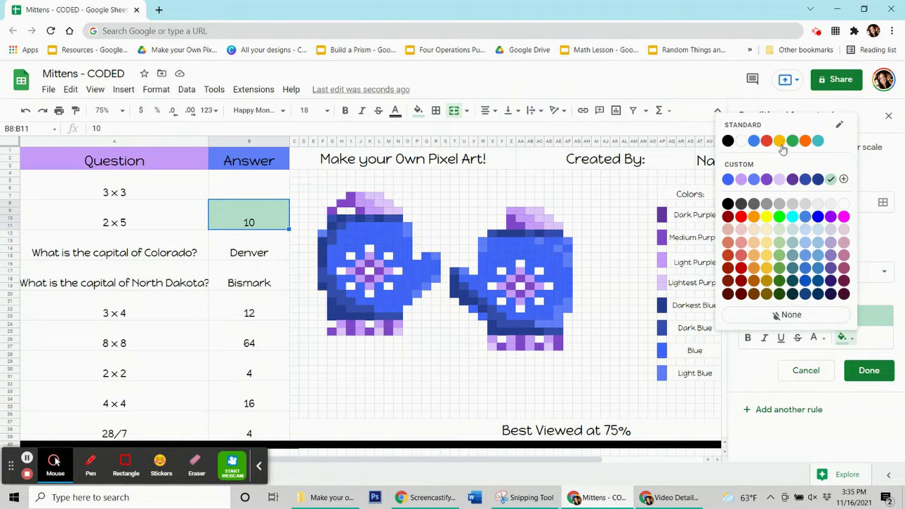
click(753, 181)
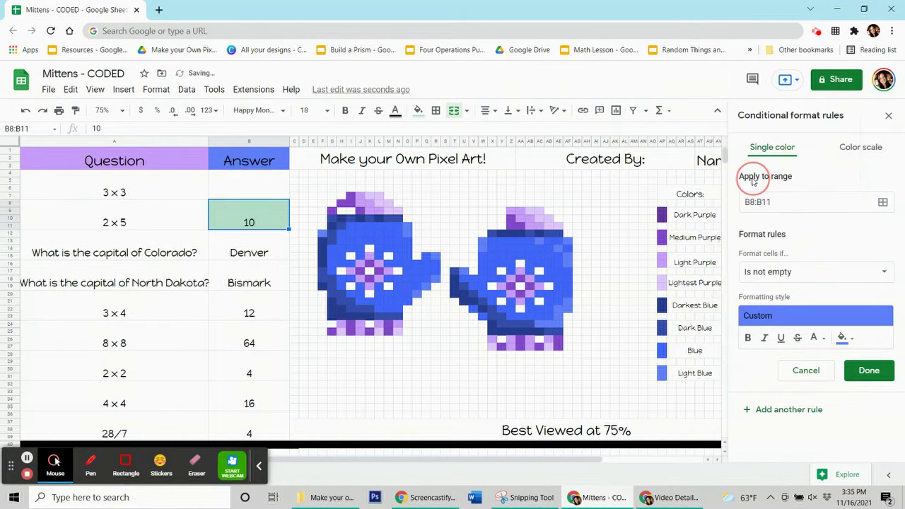
Set the condition to 'Custom formula is' with =$b$8=10.
click(837, 273)
scroll(811, 393, down, 5)
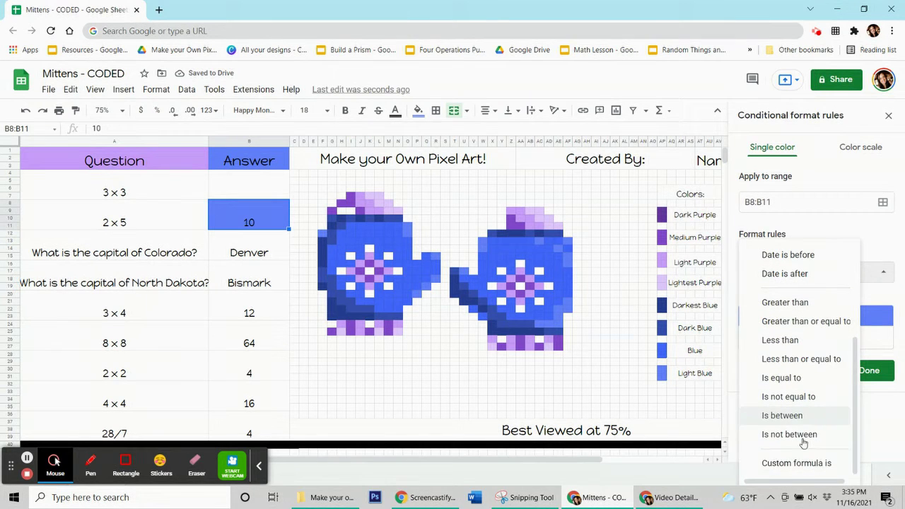
click(799, 463)
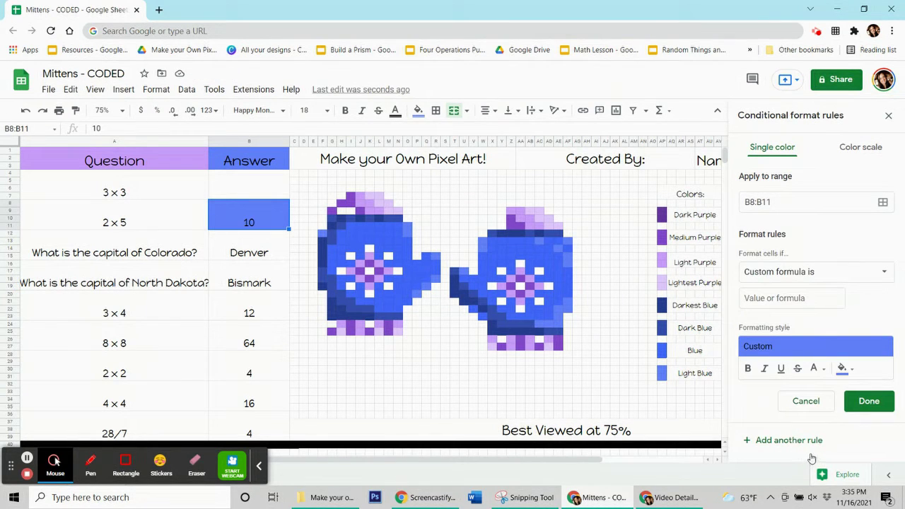
click(764, 297)
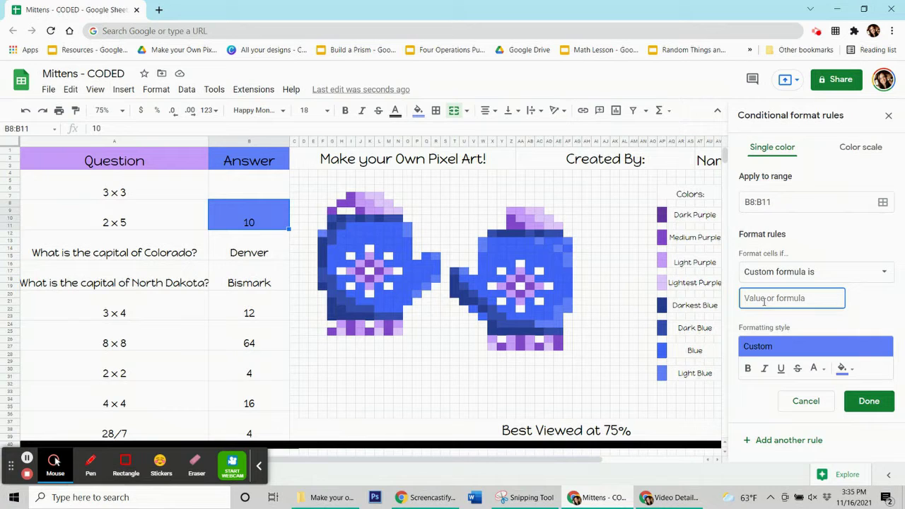
text(=)
text($b$8=10)
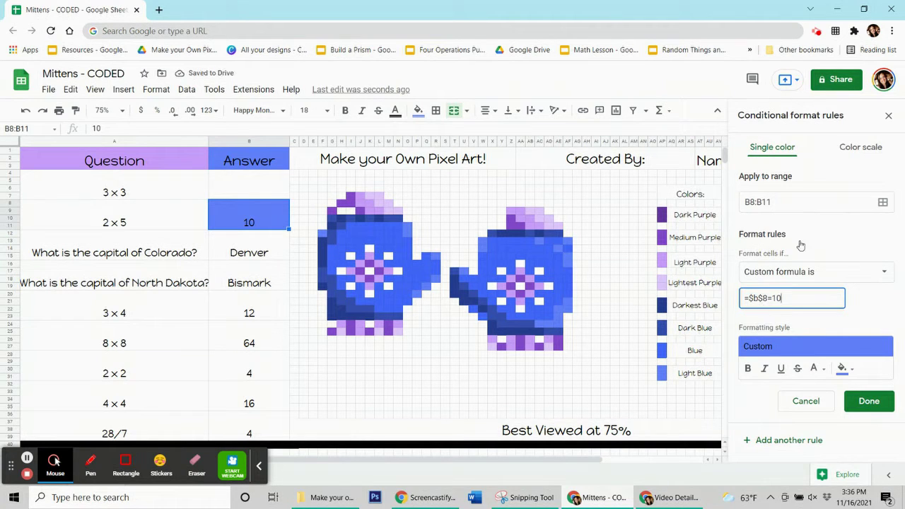
click(883, 202)
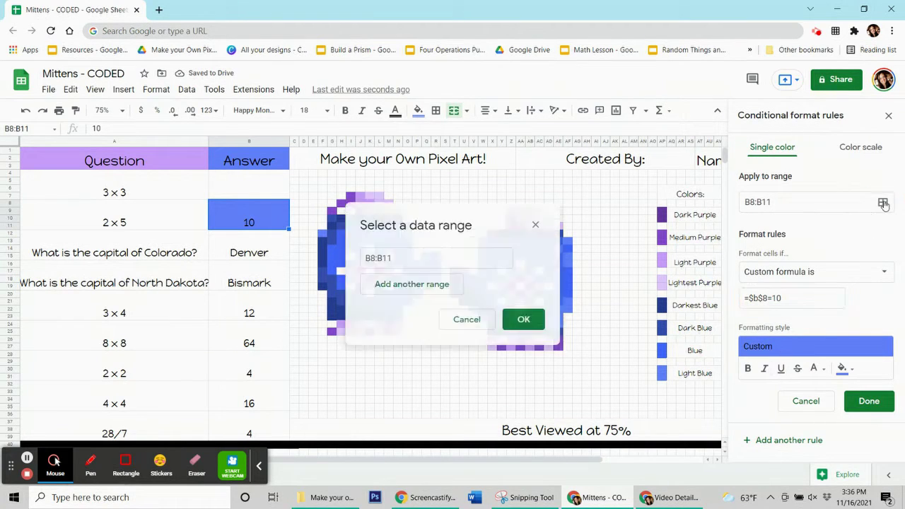
Add pixels F12, O11:O12, R15, R18, Q19, P20 and U17 to the rule's ranges.
drag(484, 217, 164, 214)
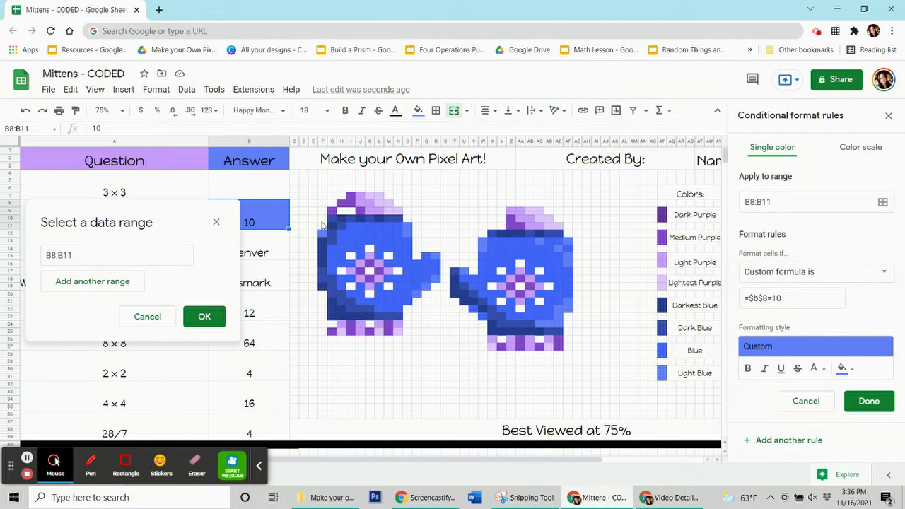
ctrl+click(406, 229)
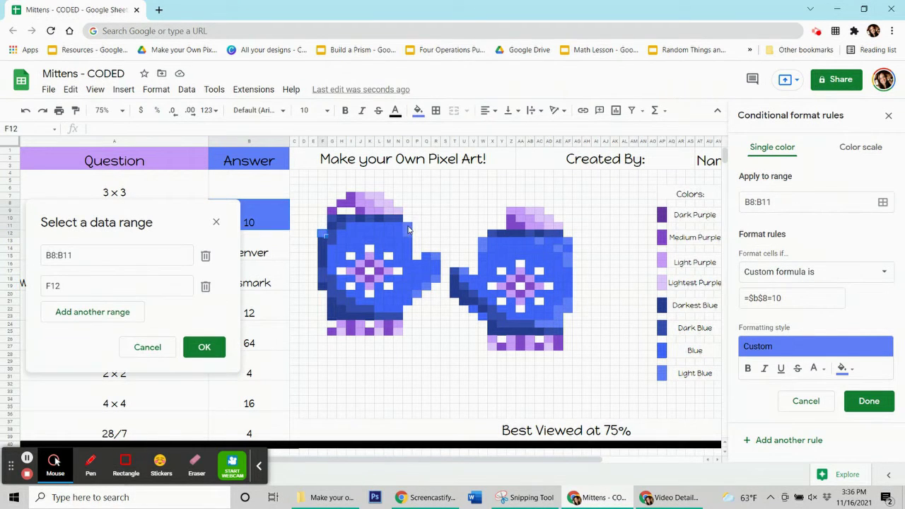
drag(407, 226, 408, 236)
ctrl+click(437, 256)
ctrl+click(436, 278)
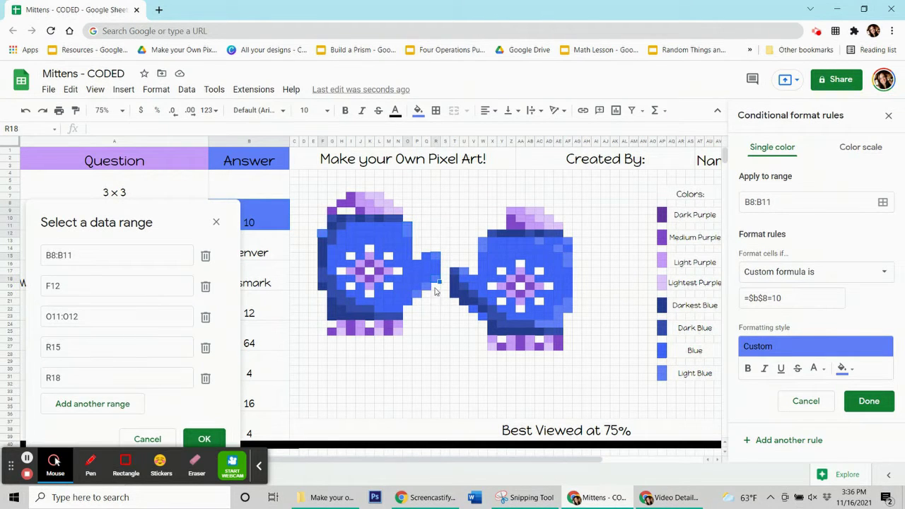
ctrl+click(428, 288)
ctrl+click(421, 296)
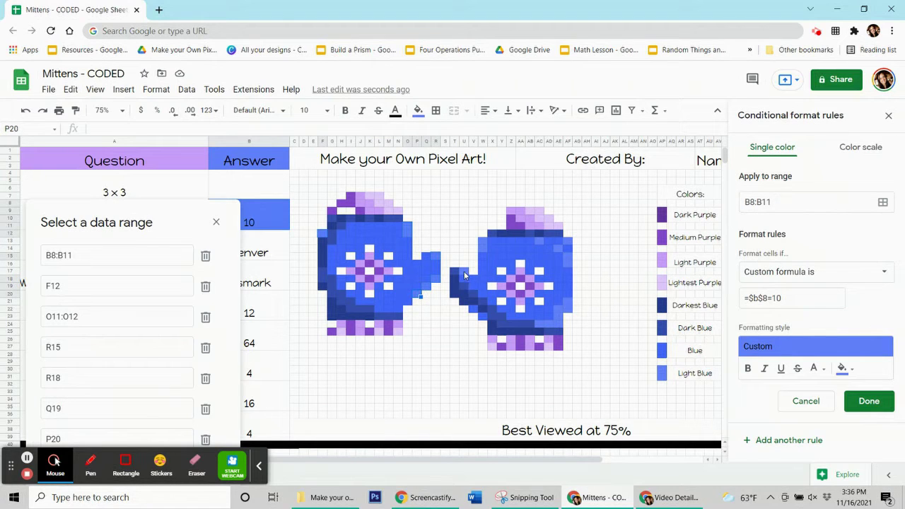
ctrl+click(477, 269)
Add W13:W14, AC13, AE14, AF13 and the remaining stray pixels, then save the rule.
drag(481, 240, 483, 247)
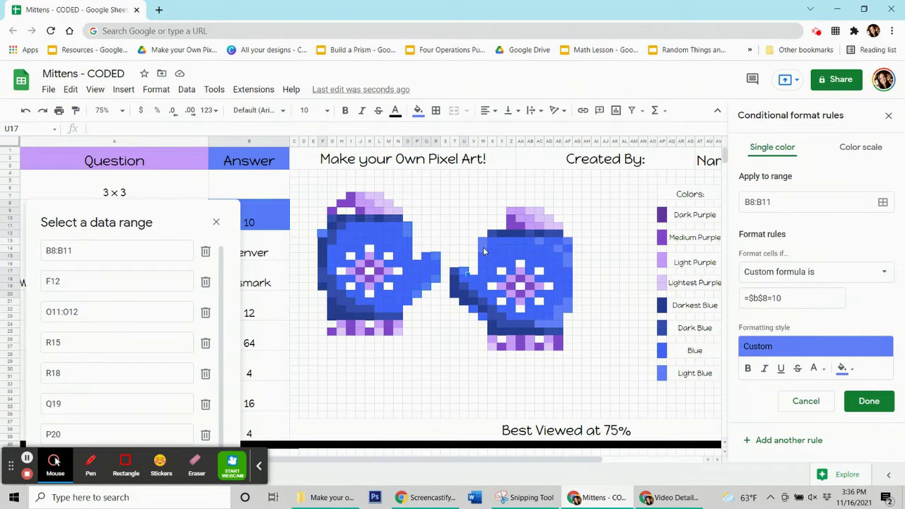
ctrl+click(541, 243)
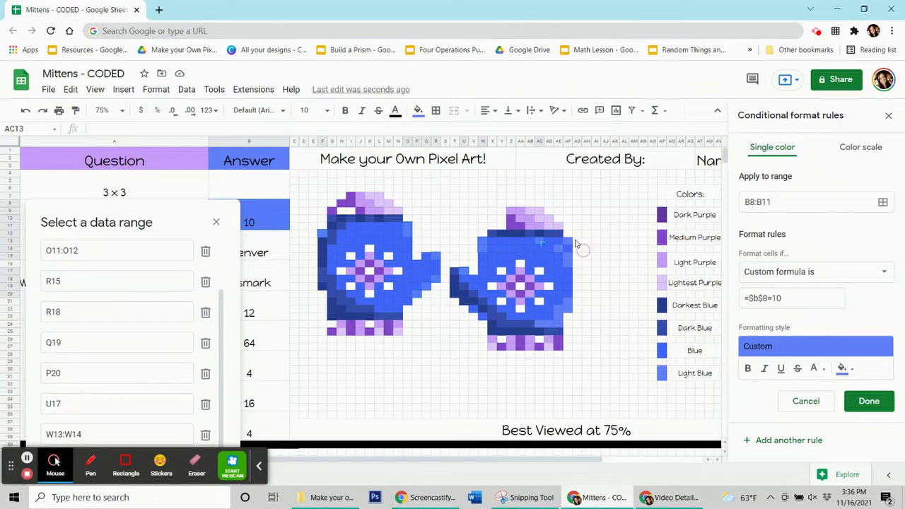
ctrl+click(566, 248)
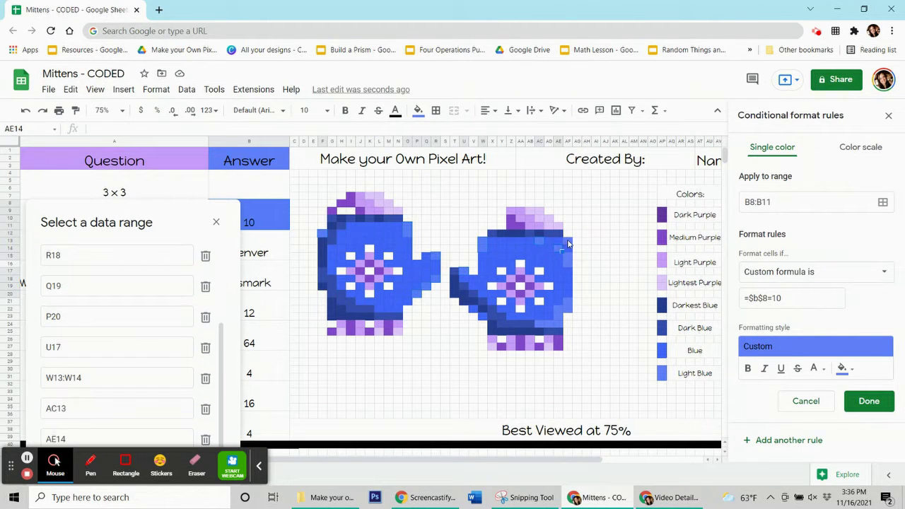
ctrl+click(569, 244)
drag(570, 264, 570, 258)
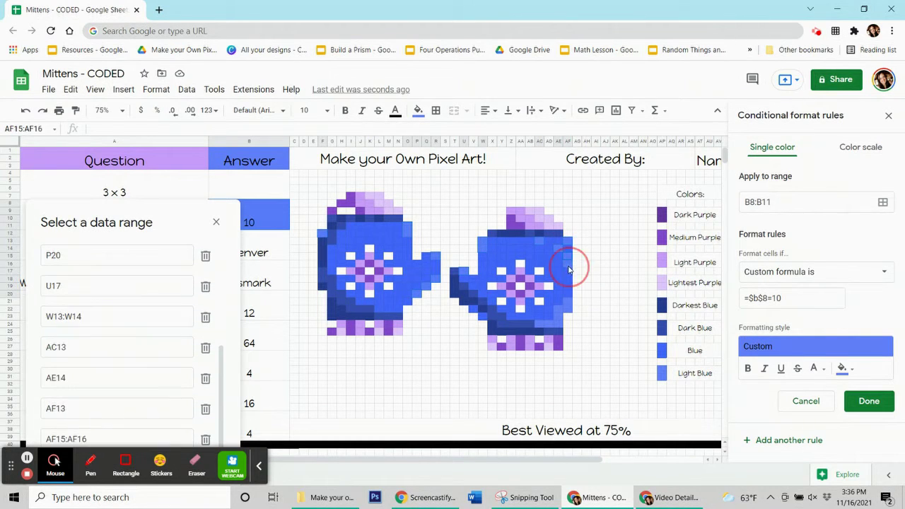
drag(568, 306, 569, 314)
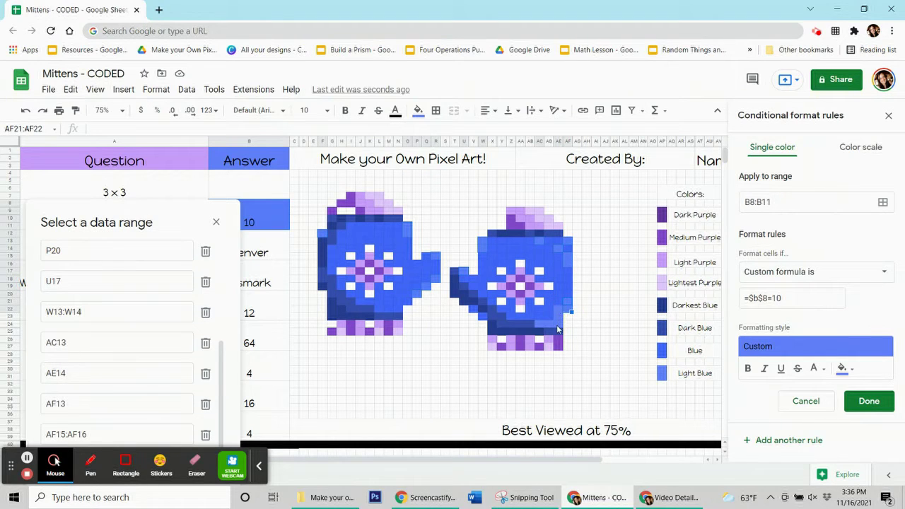
drag(557, 325, 556, 307)
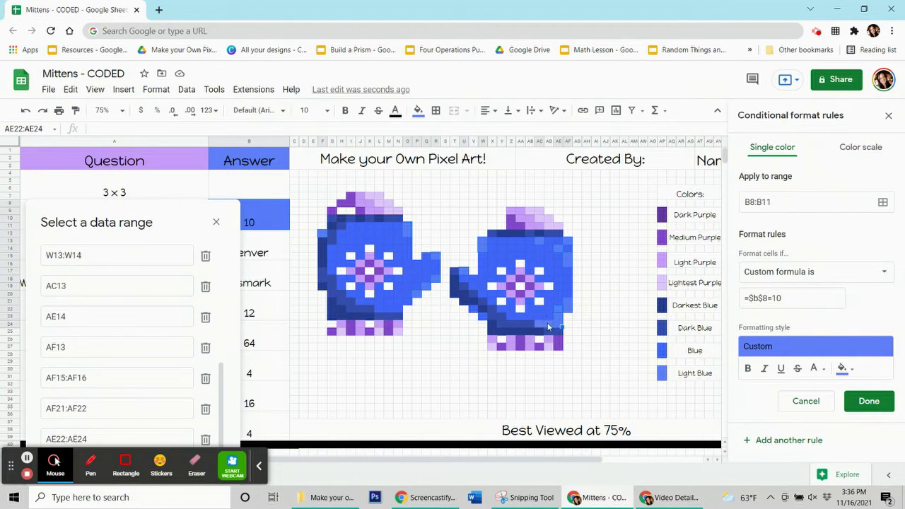
drag(556, 325, 541, 325)
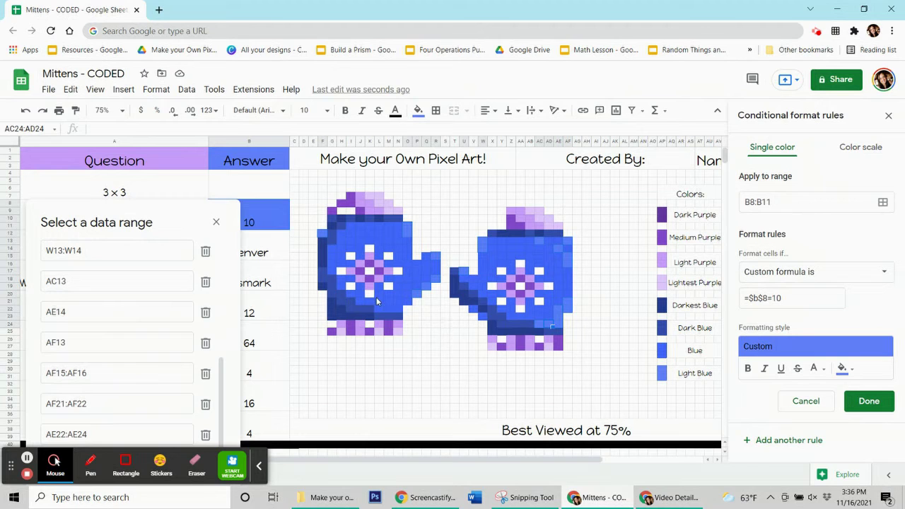
drag(137, 220, 144, 88)
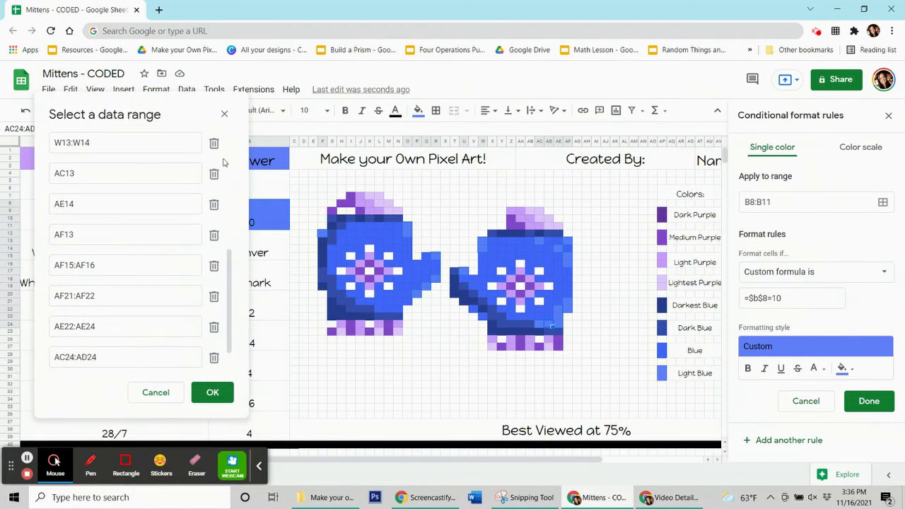
click(218, 395)
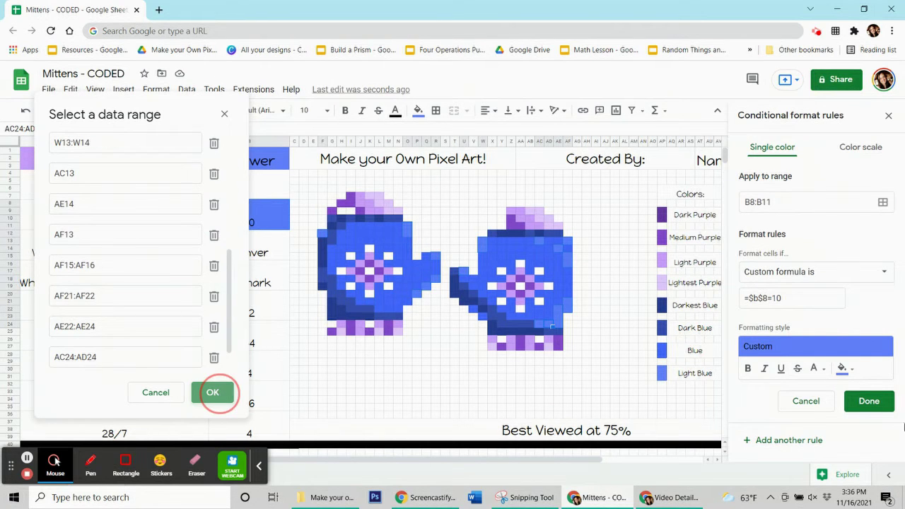
click(869, 400)
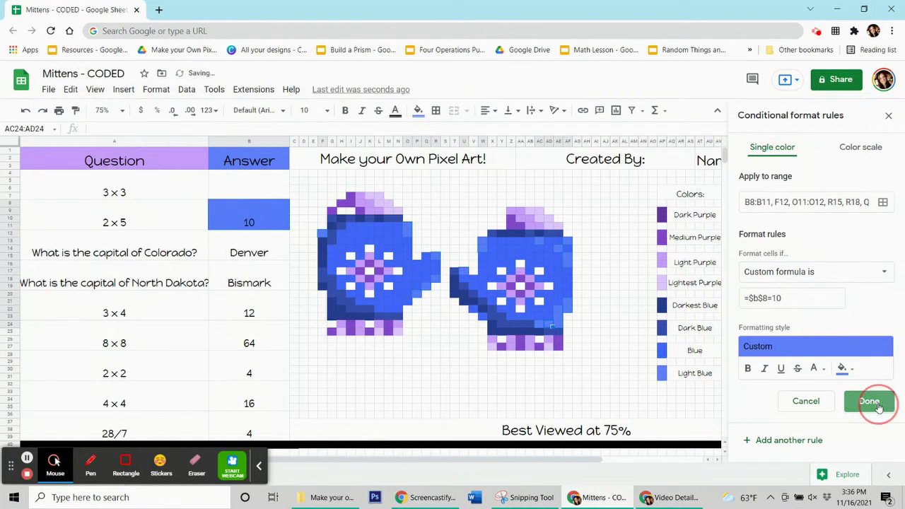
Remove the plain fill from the selected pixels and clear the answer 10 in B8.
click(421, 113)
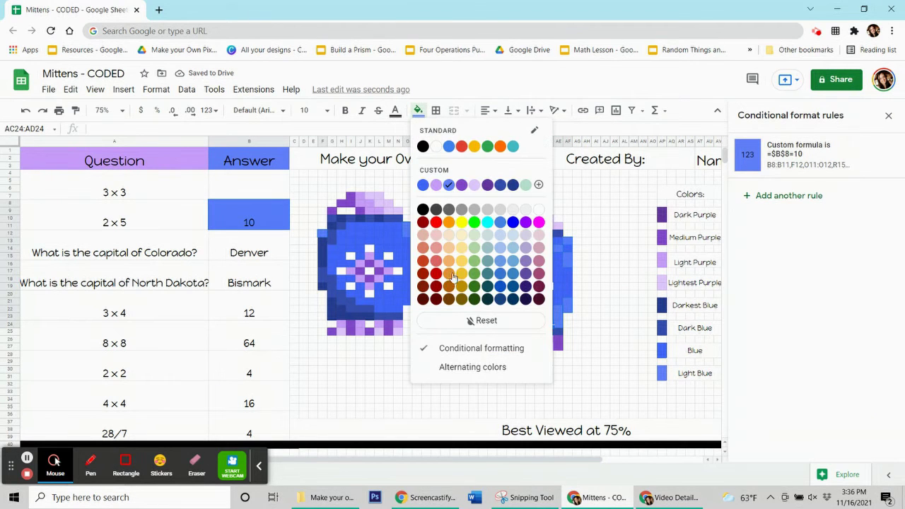
click(483, 319)
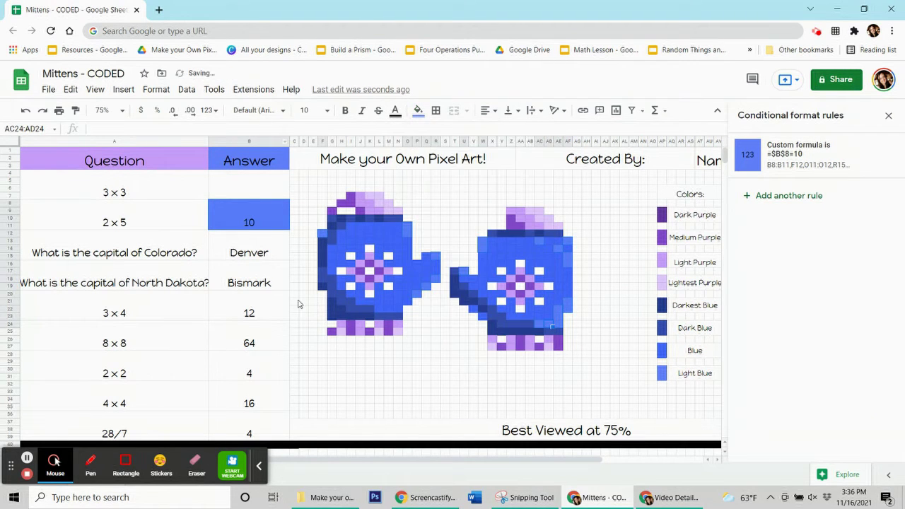
click(241, 280)
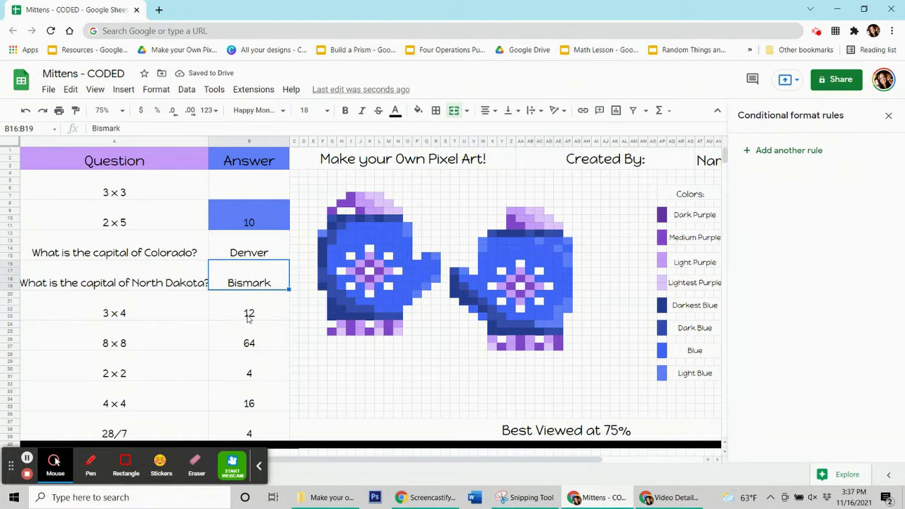
click(240, 219)
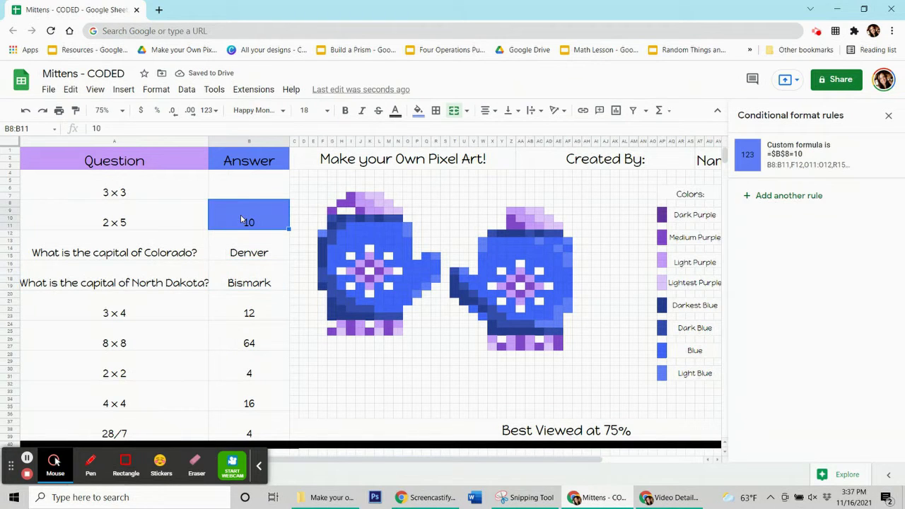
key(Delete)
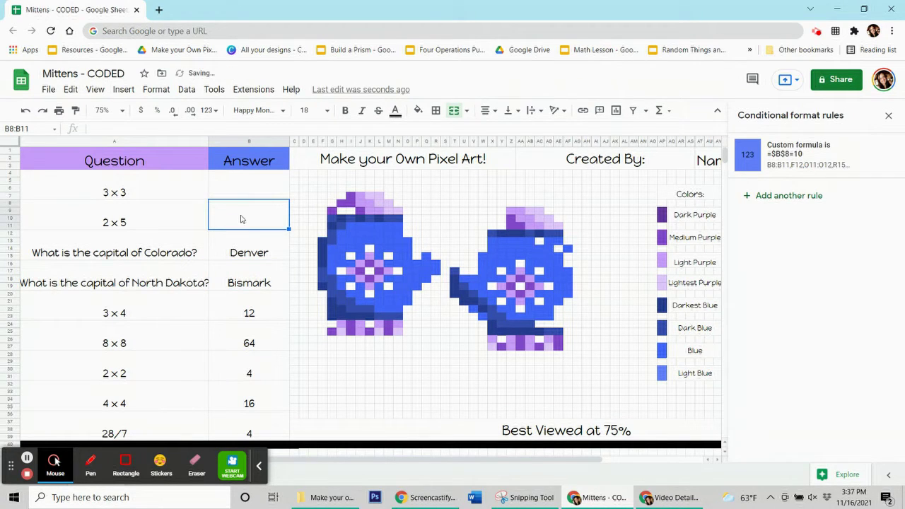
Re-enter the answers 9 in B4 and 10 in B8.
click(220, 256)
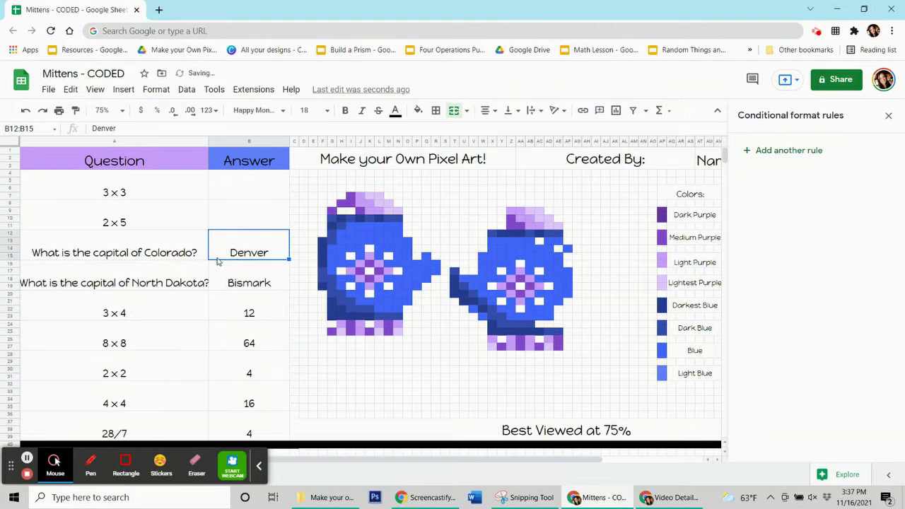
click(245, 202)
click(246, 196)
text(9)
key(Return)
text(10)
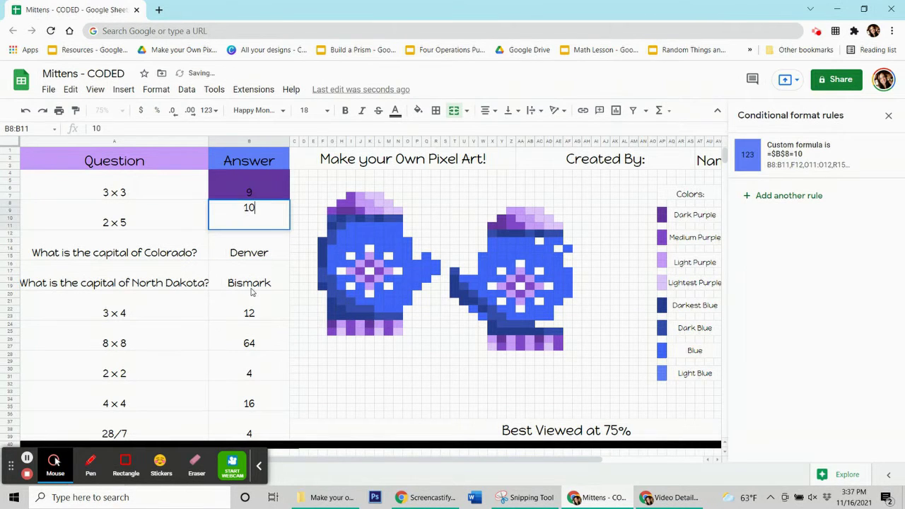
click(252, 292)
Clear the 2 × 5 and 3 × 3 answers from B8 and B4.
click(261, 225)
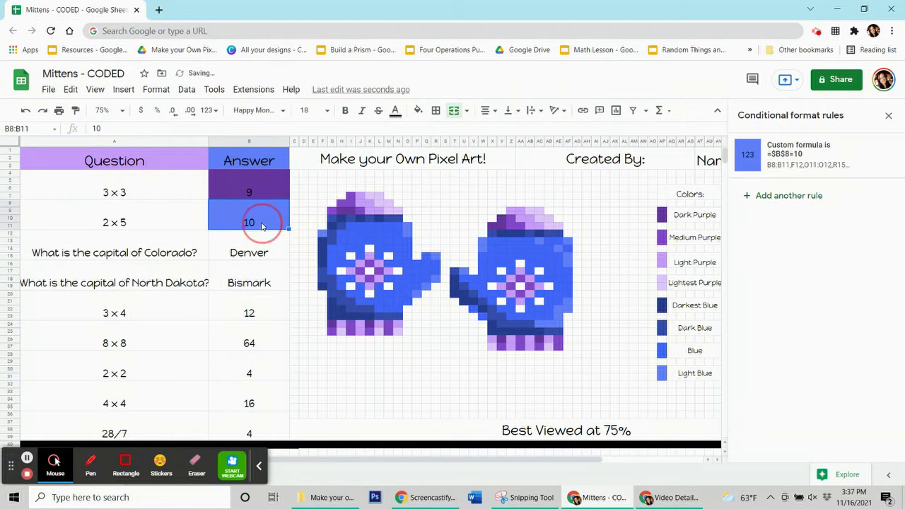
key(Delete)
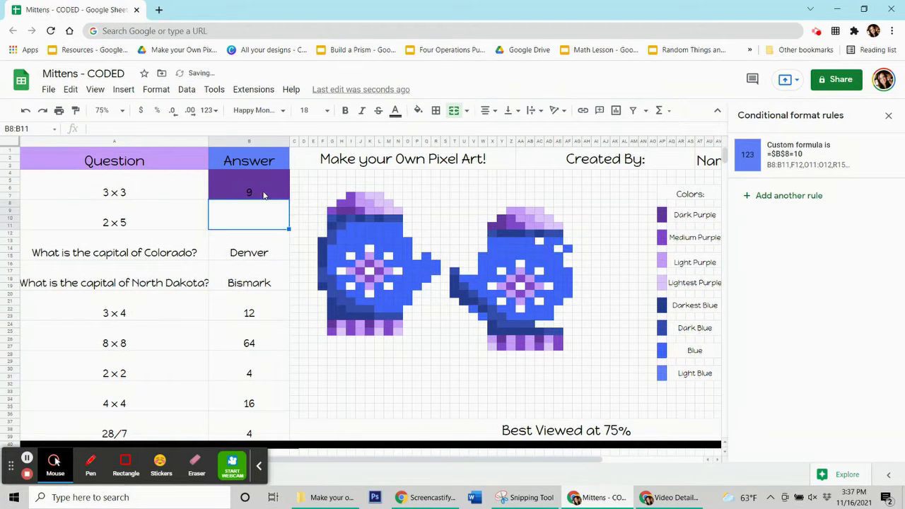
key(Up)
key(Delete)
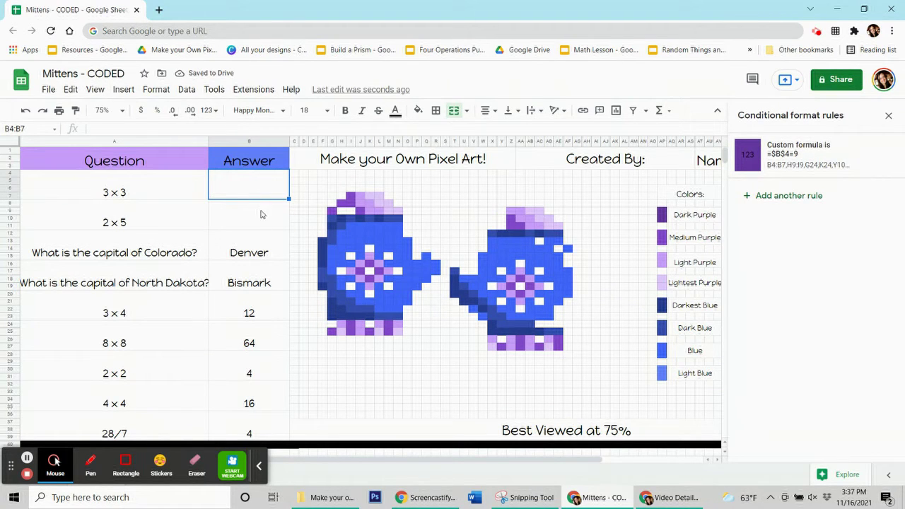
Check pixel L7's fill colour, then start a new conditional rule on the Denver cell.
click(237, 204)
click(237, 249)
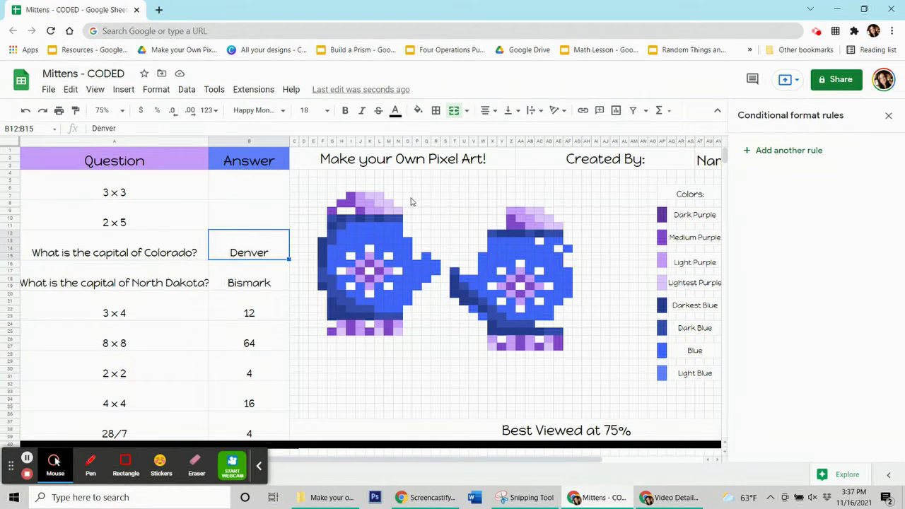
click(380, 196)
click(419, 111)
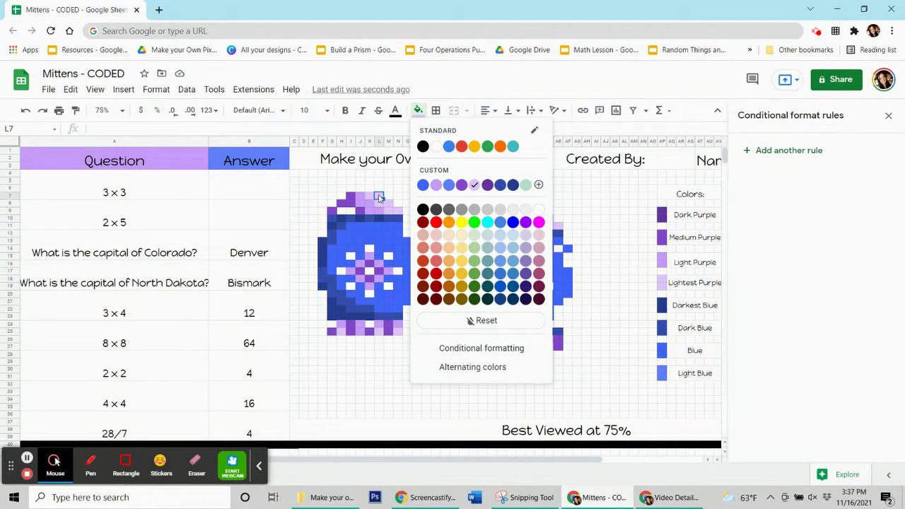
click(243, 252)
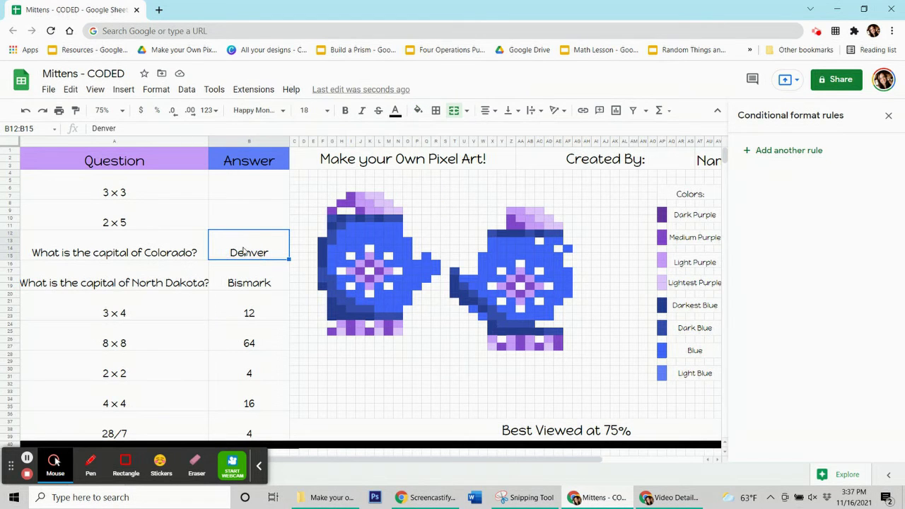
click(776, 153)
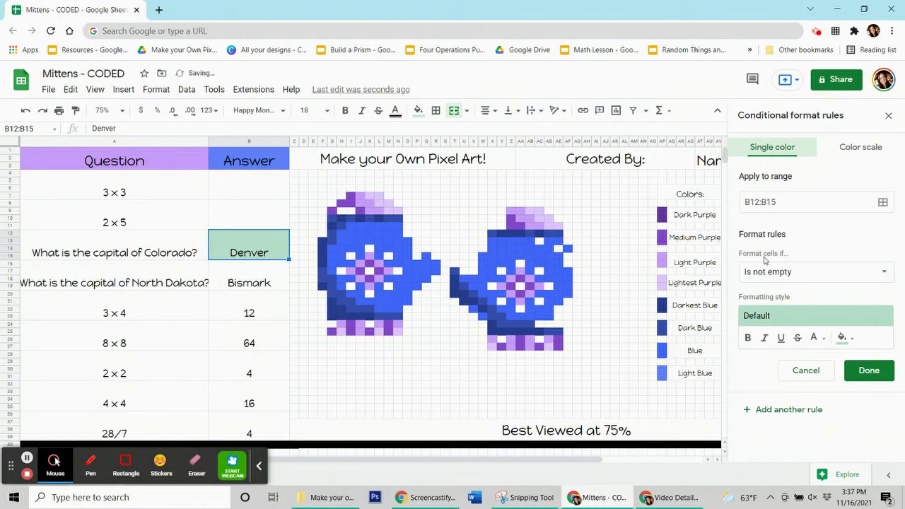
Give the Denver rule a lightest purple fill and a Custom formula is condition.
click(844, 337)
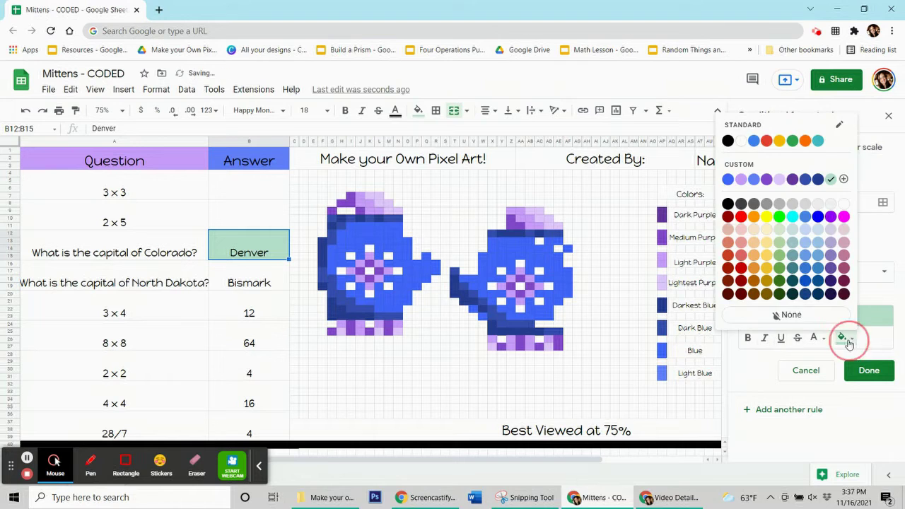
click(781, 179)
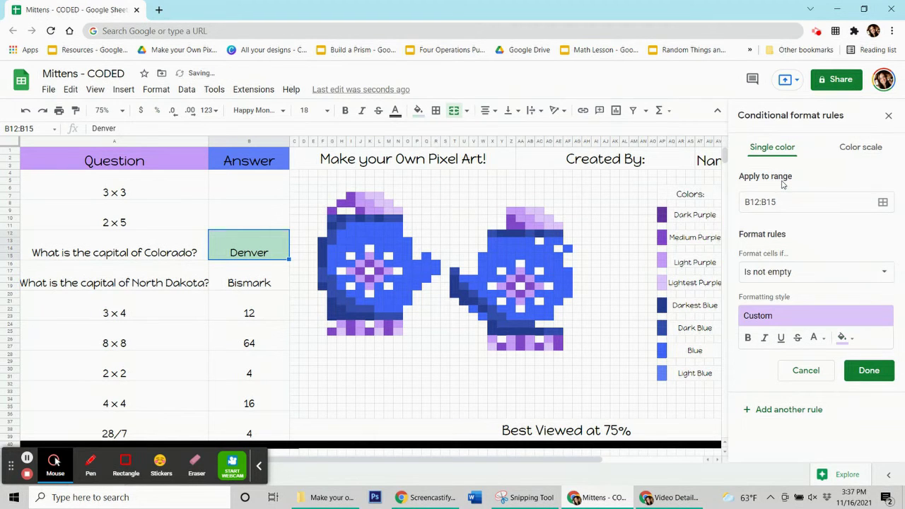
click(790, 273)
scroll(806, 424, down, 3)
click(813, 464)
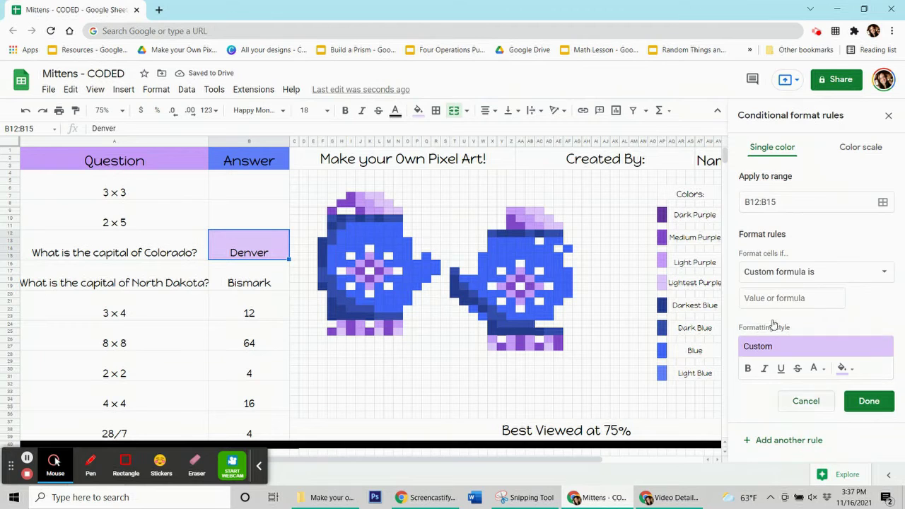
Enter the formula =$b$12="Denver", fixing a stray quote, and open the range picker.
click(766, 297)
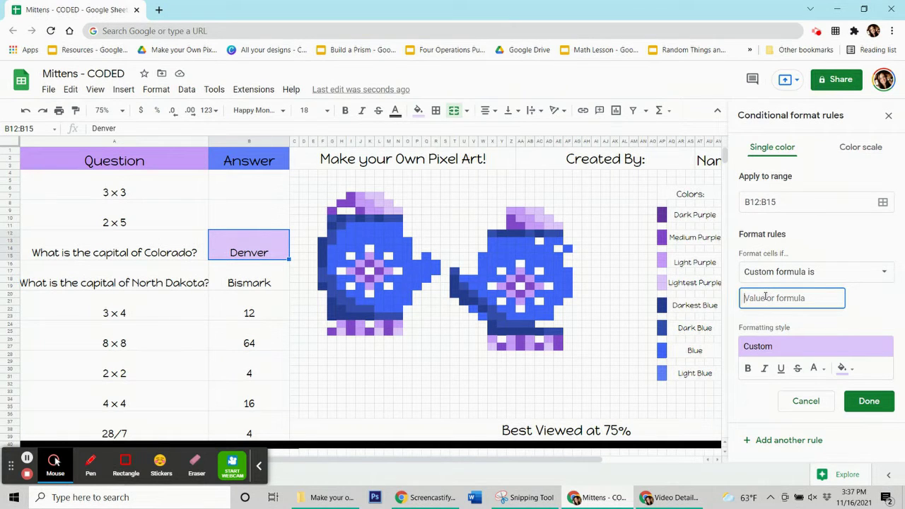
text(=$b$12="Denver")
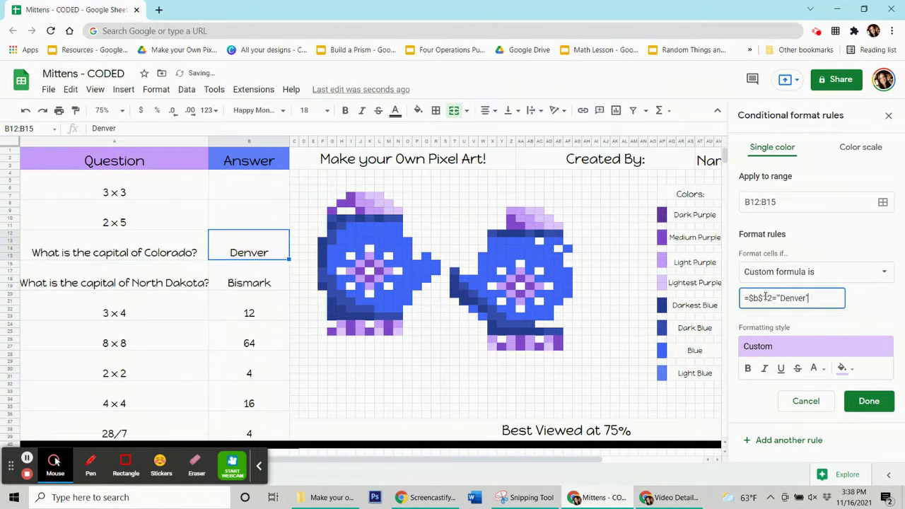
click(757, 298)
key(BackSpace)
click(779, 298)
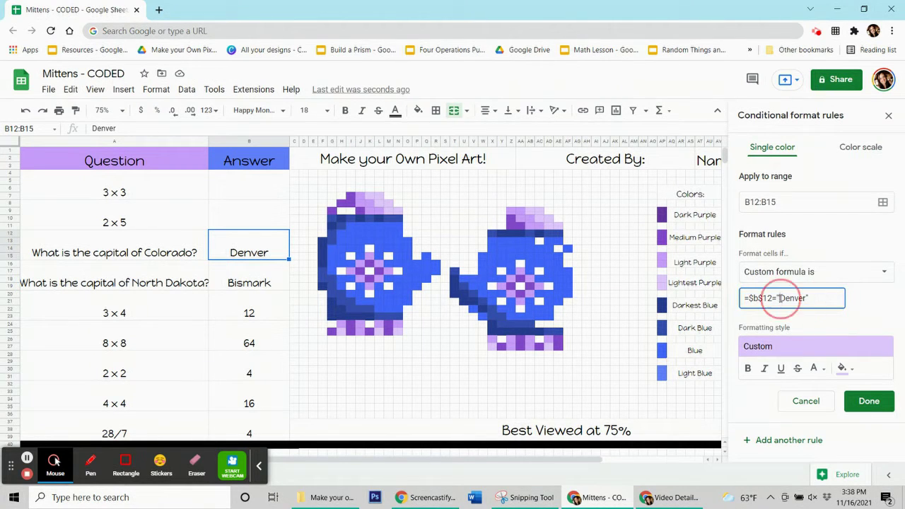
click(824, 313)
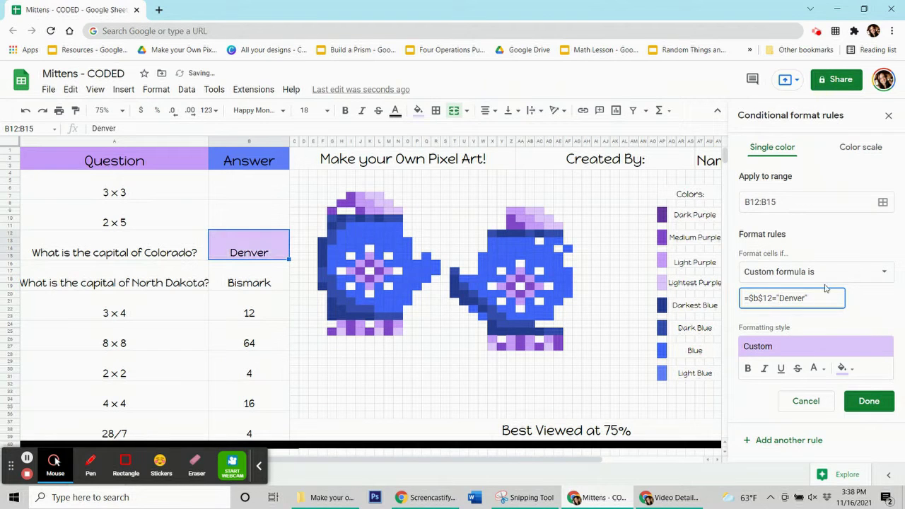
click(794, 299)
click(883, 203)
drag(517, 214, 203, 147)
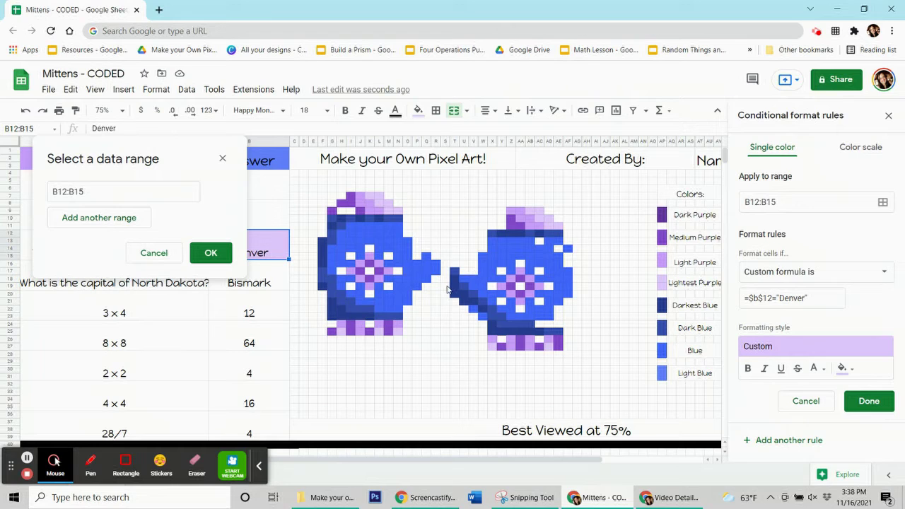
Add K7:L7, L8:M8, M9:N9, AB9:AC9, AC10:AD10, AD11:AE11, N25, L25, H25, X27, AD27 to the range.
ctrl+click(379, 200)
ctrl+click(382, 206)
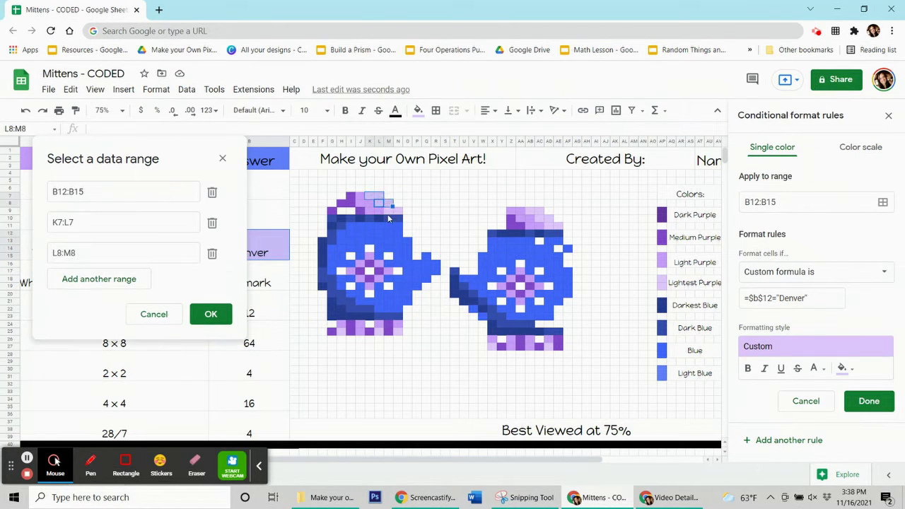
ctrl+click(390, 214)
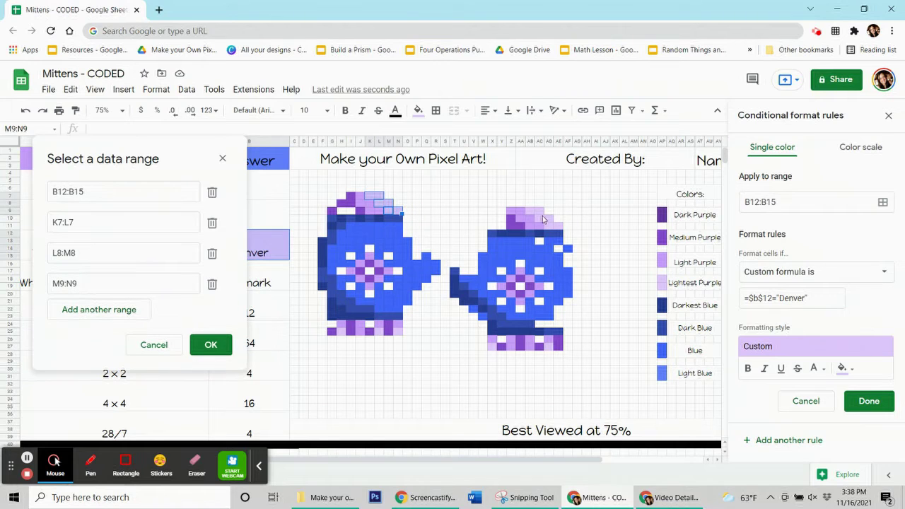
ctrl+click(535, 210)
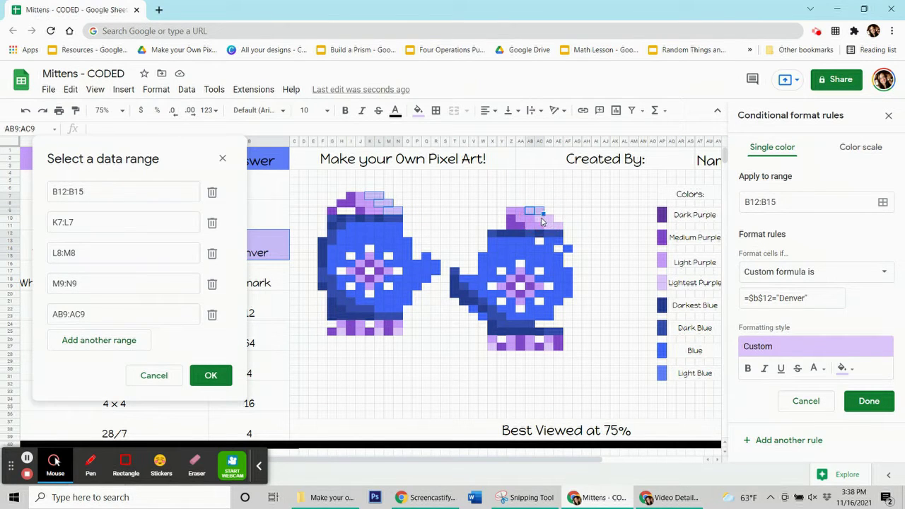
ctrl+click(548, 220)
ctrl+click(556, 228)
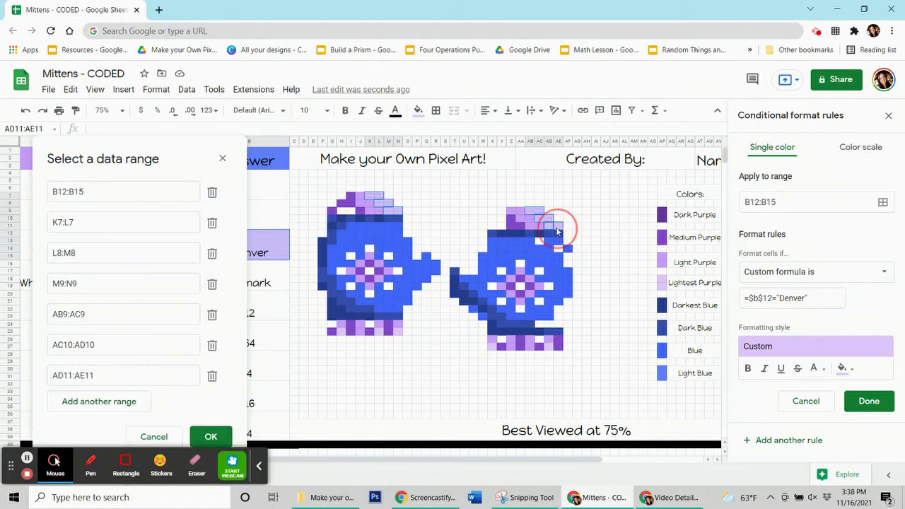
ctrl+click(398, 333)
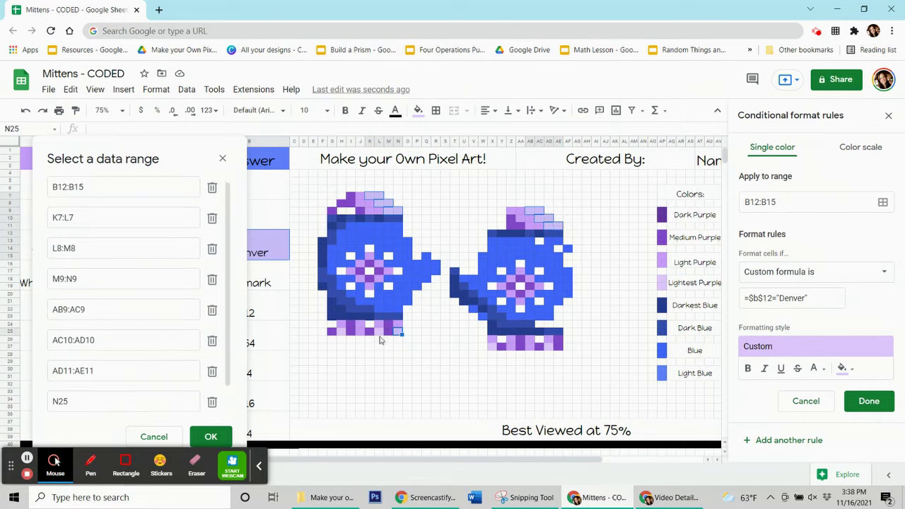
ctrl+click(378, 333)
ctrl+click(343, 333)
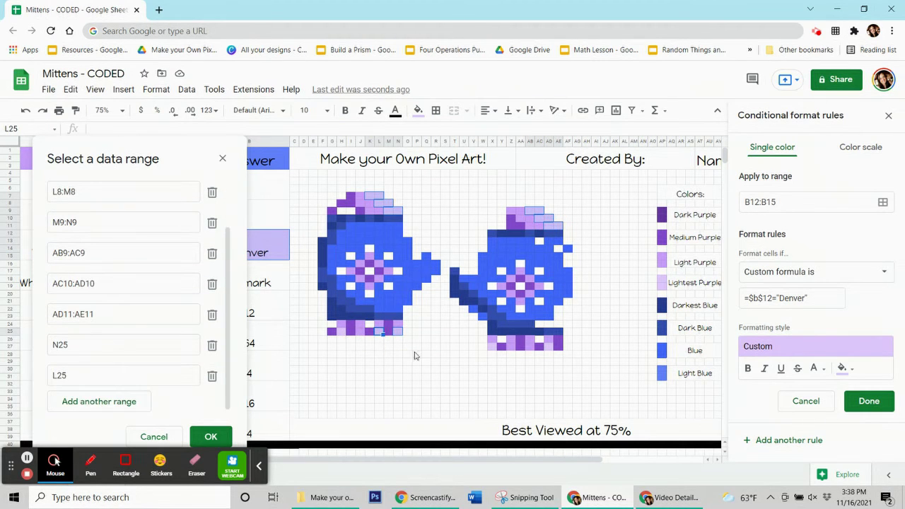
ctrl+click(489, 347)
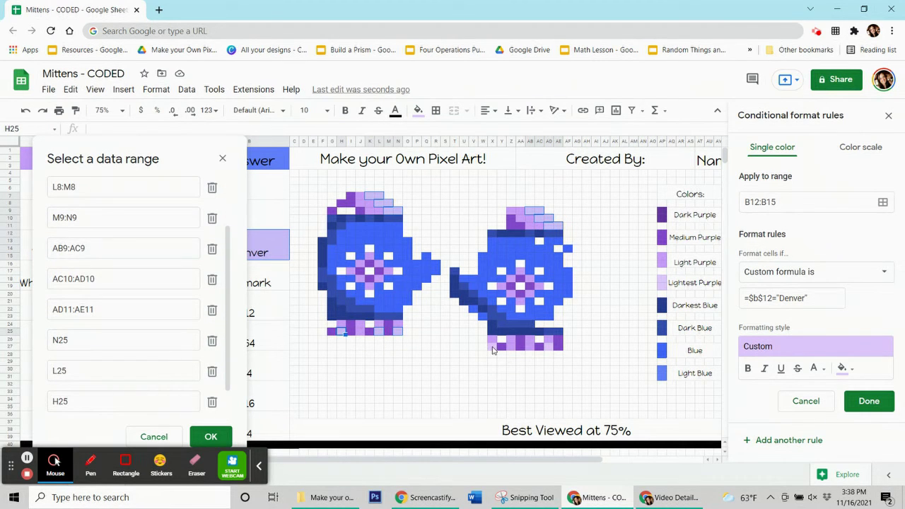
ctrl+click(549, 347)
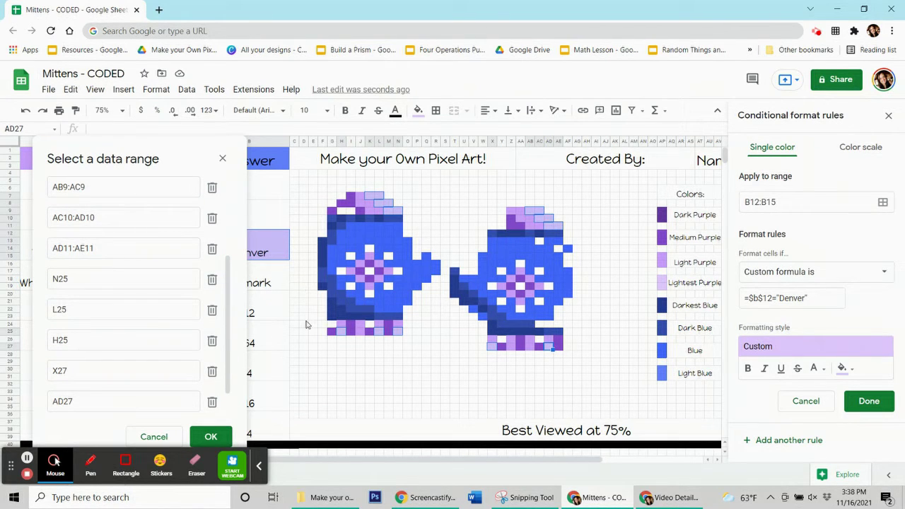
Confirm the range list and save the Denver rule.
click(224, 436)
click(868, 404)
click(417, 110)
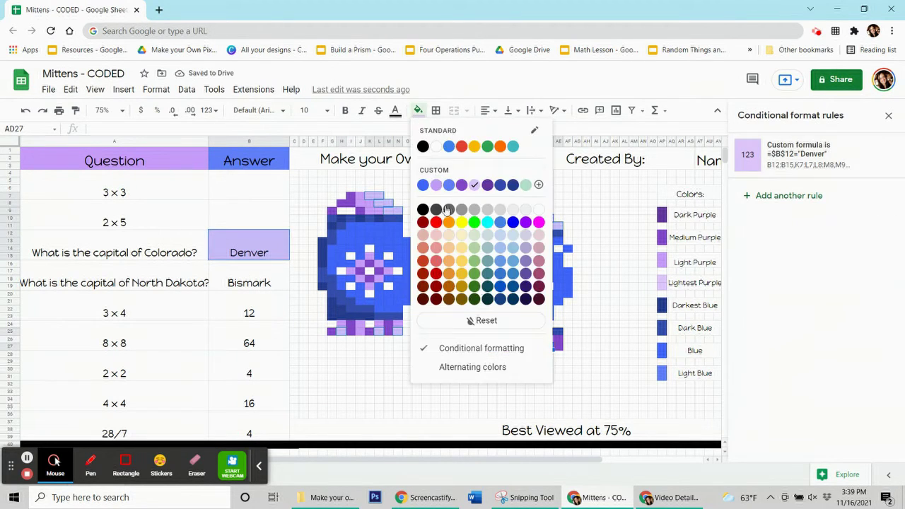
Reset the pixel's fill and clear the Denver answer to test its rule.
click(487, 320)
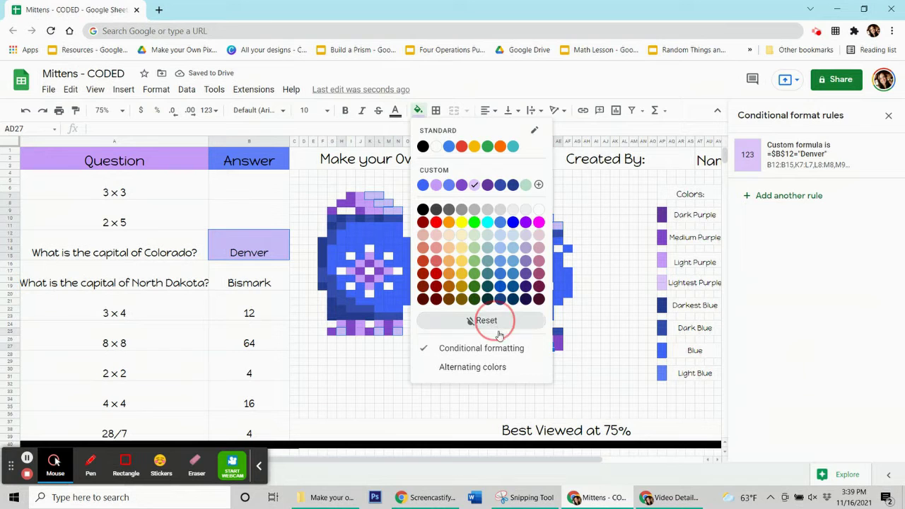
click(279, 252)
key(Delete)
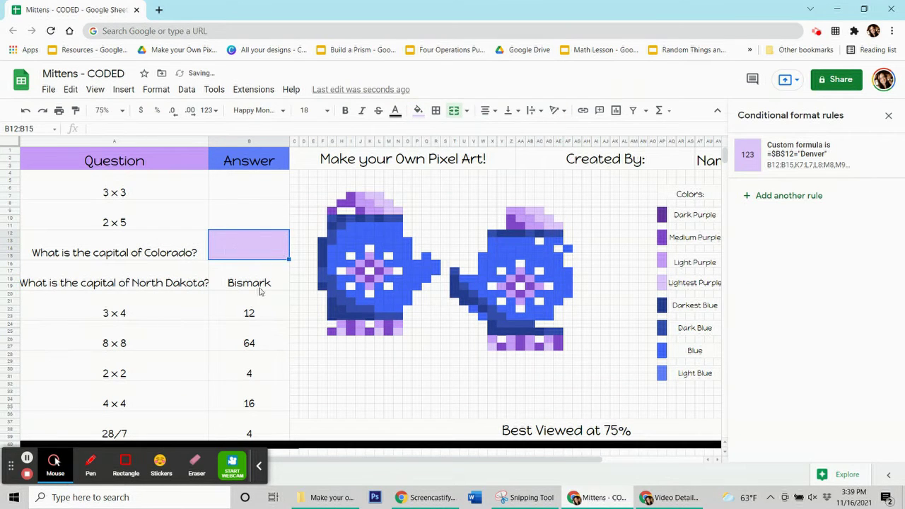
Inspect left-mitten pixels K12, M12, O13 and O15 against the Bismark answer cell.
click(260, 288)
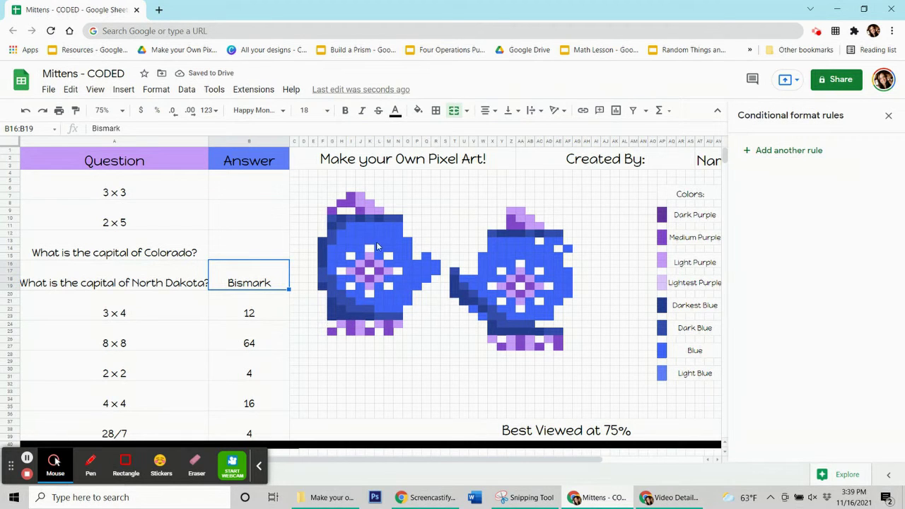
click(370, 239)
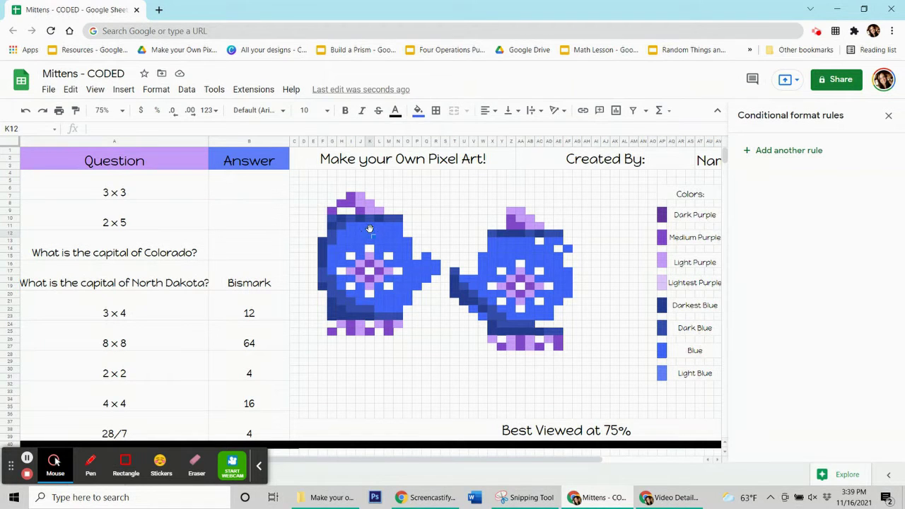
click(255, 285)
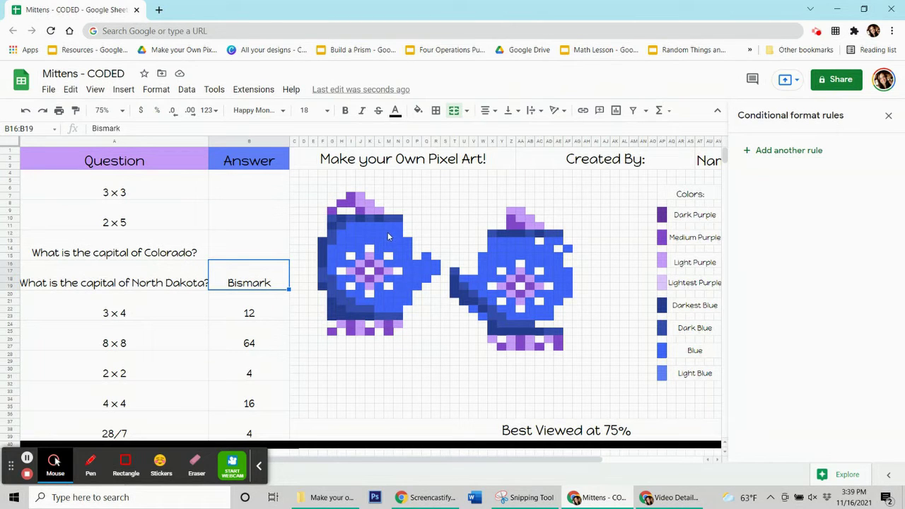
click(388, 232)
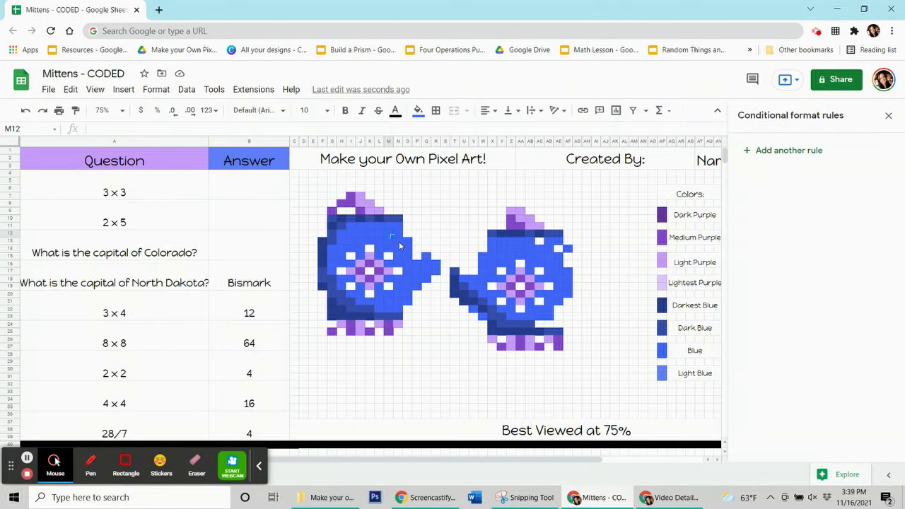
click(408, 242)
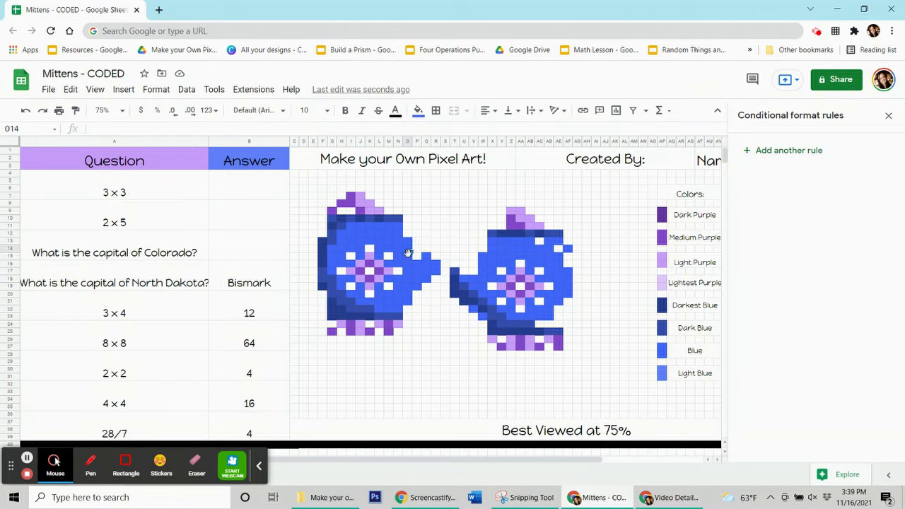
click(408, 261)
Check pixel N11's fill colour and start a new conditional rule on B16:B19.
click(245, 286)
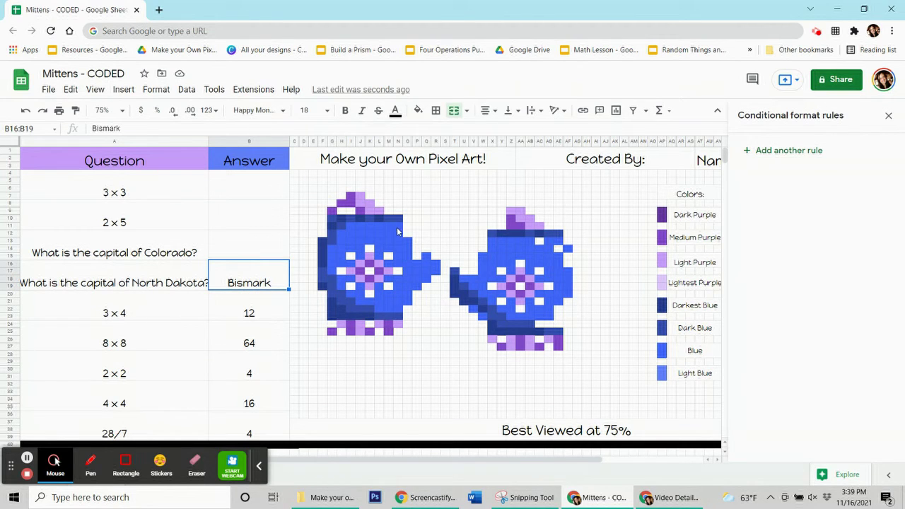
click(400, 227)
click(418, 110)
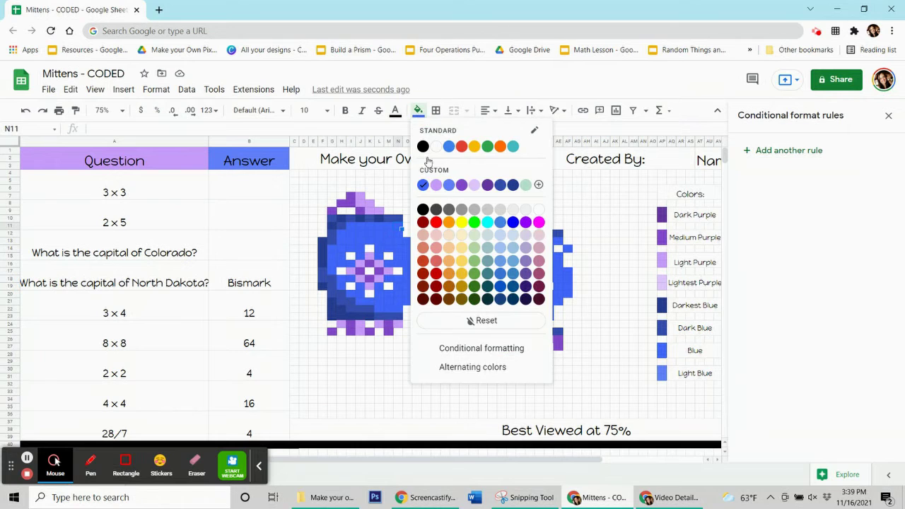
click(244, 277)
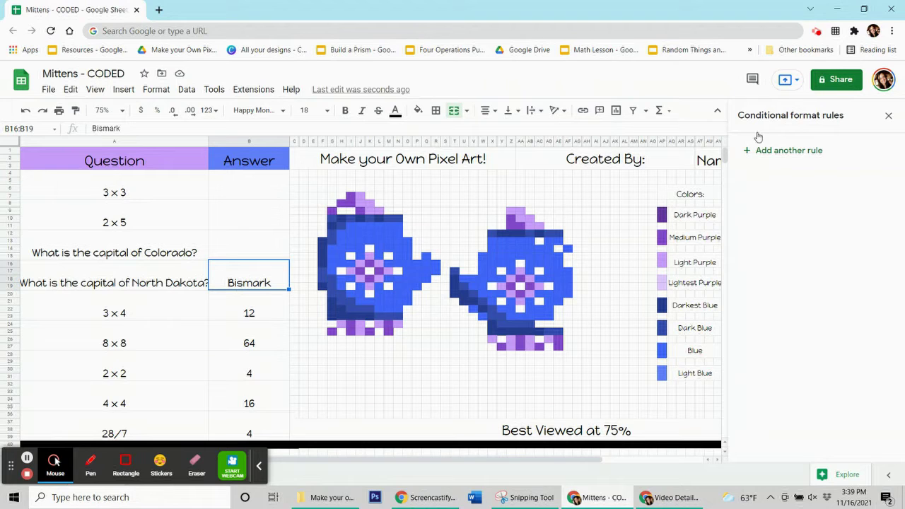
click(780, 152)
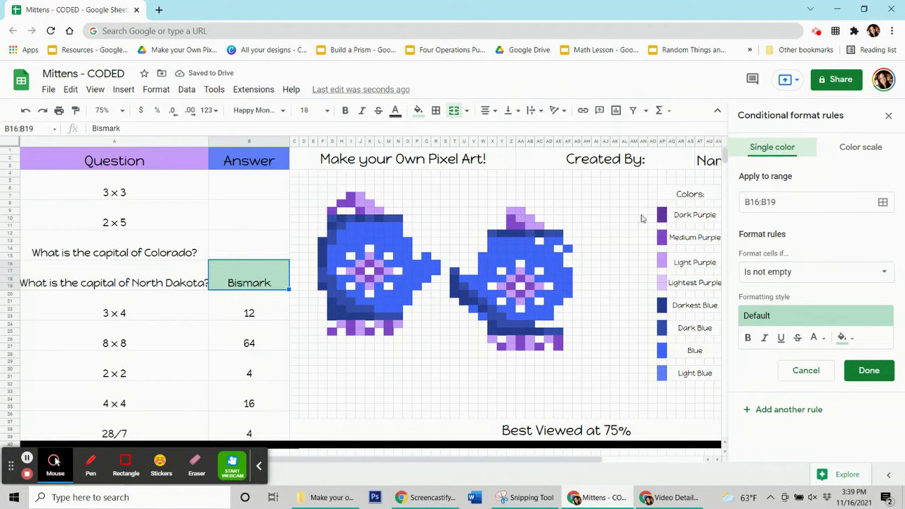
Set the B16:B19 rule to a blue fill with custom formula =$b$16="bismark".
click(842, 338)
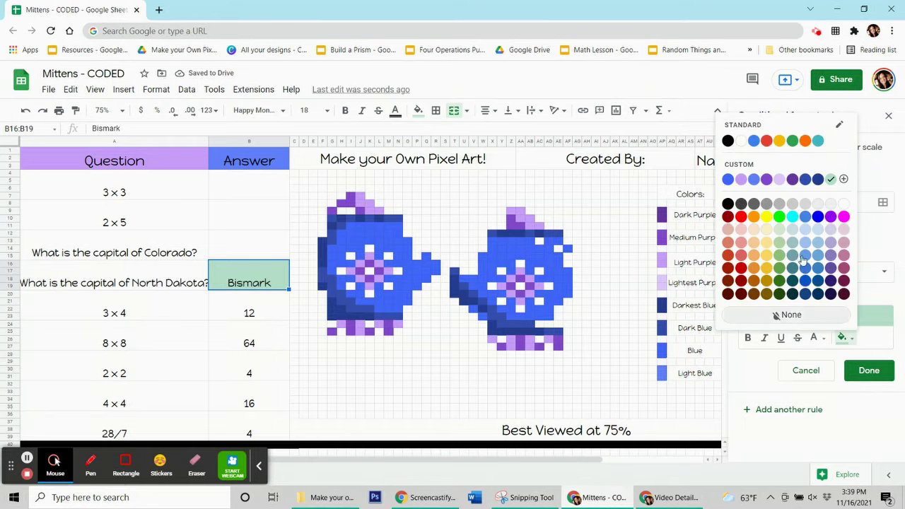
click(728, 179)
click(808, 276)
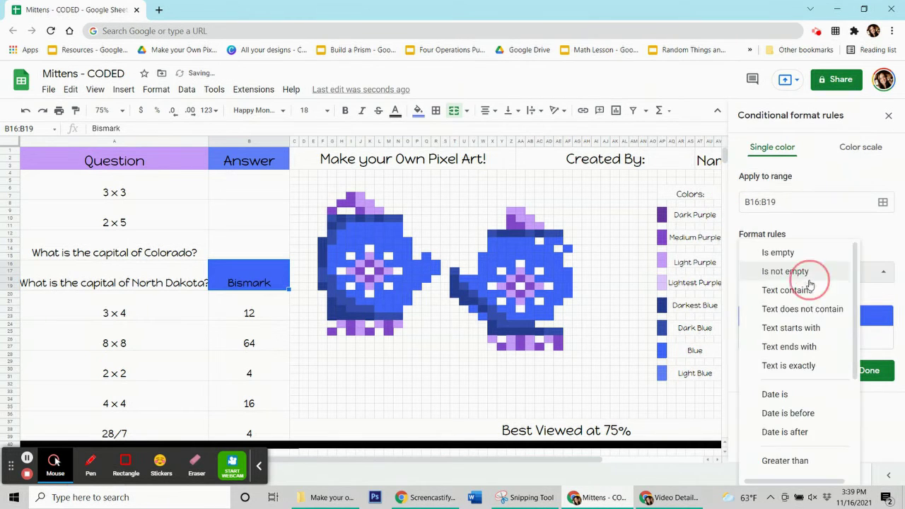
scroll(802, 325, down, 5)
click(799, 463)
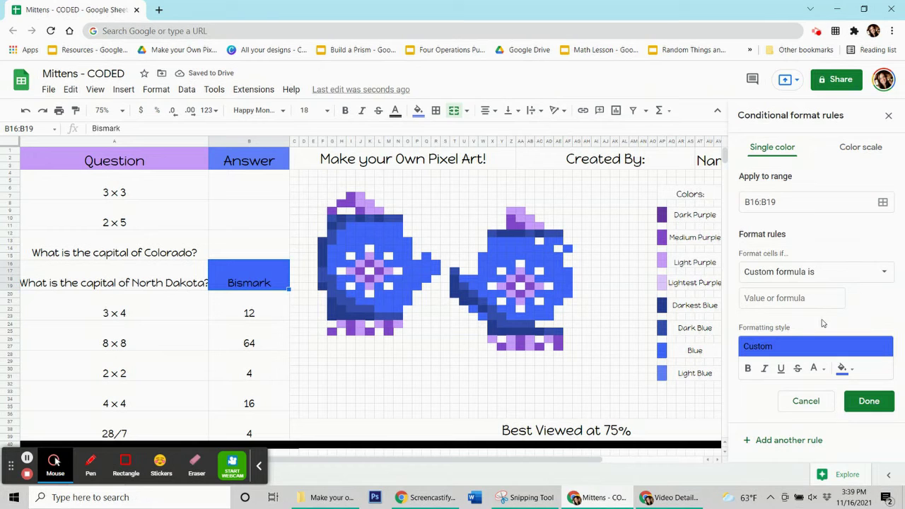
click(808, 297)
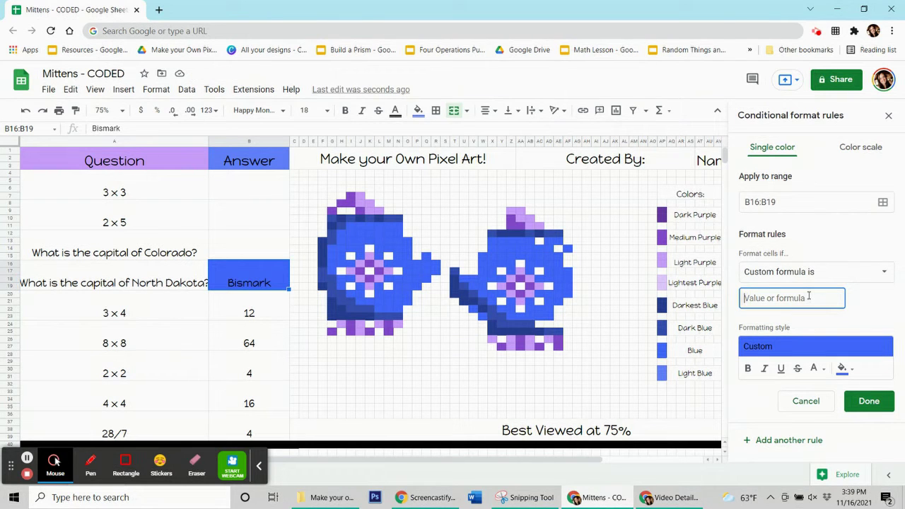
text(=$b$16="bismark")
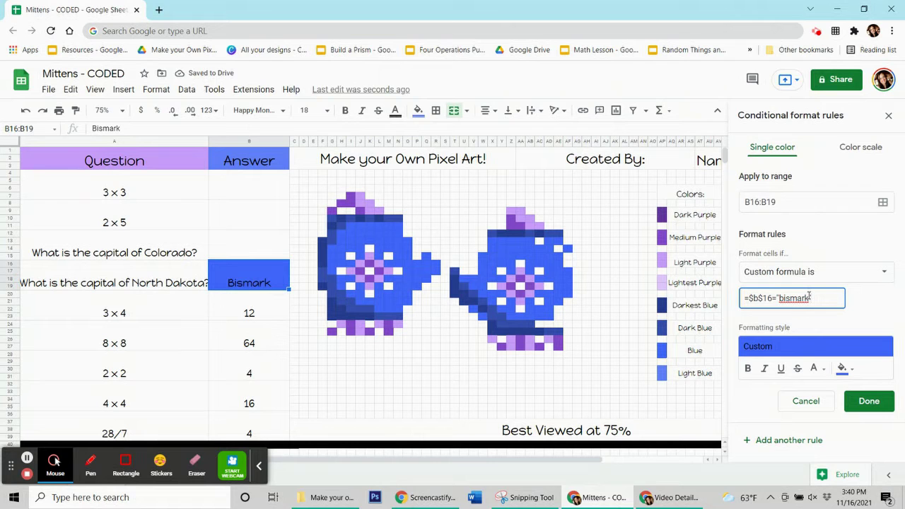
click(883, 200)
Add left-mitten pixels I11:N13, O16, Q15, Q18, O20, M21, L19, J21, J19, H18, G17, H15 to the range.
drag(462, 221, 152, 133)
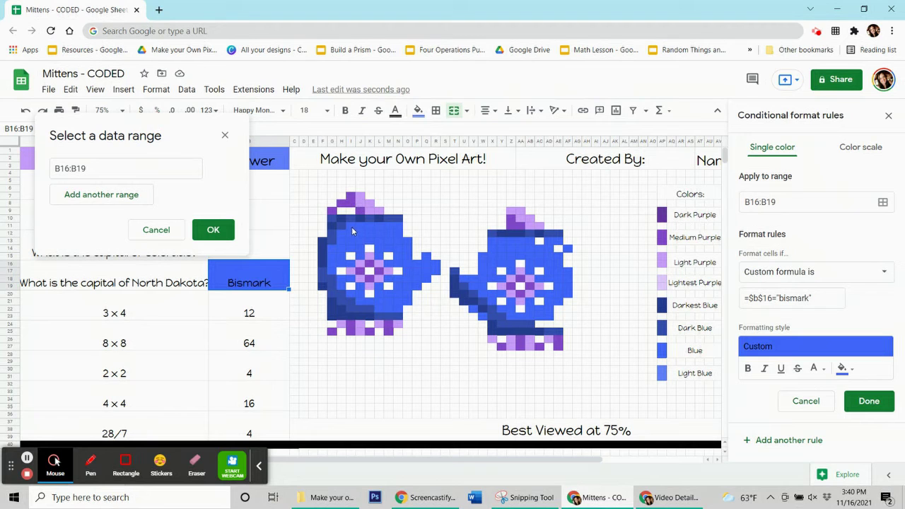
drag(351, 226, 398, 245)
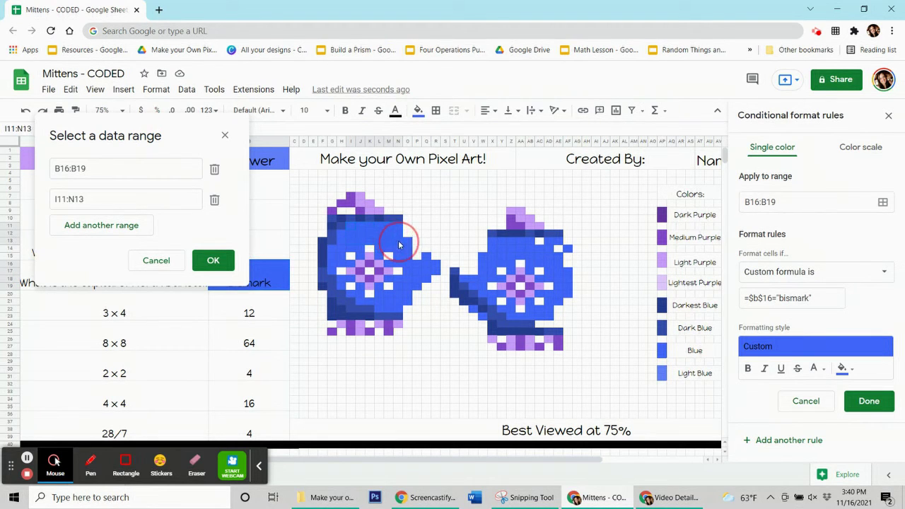
ctrl+click(405, 262)
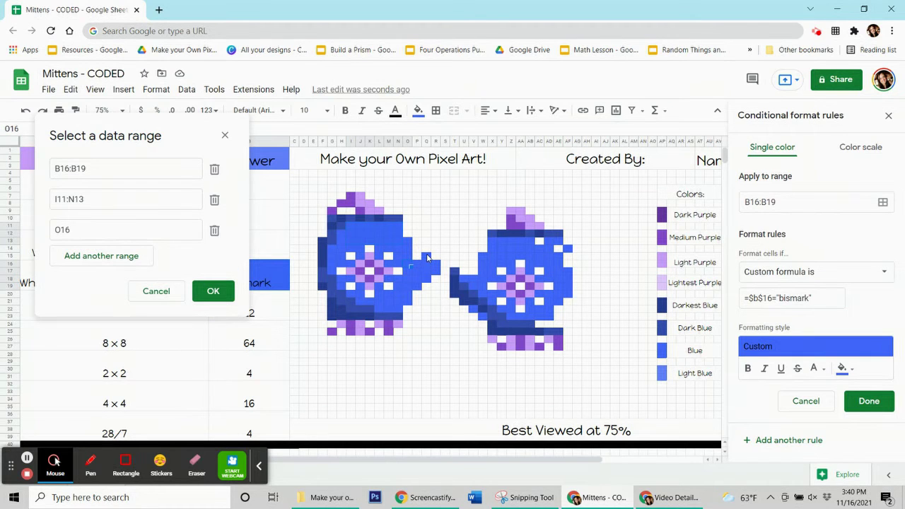
ctrl+click(428, 256)
ctrl+click(427, 282)
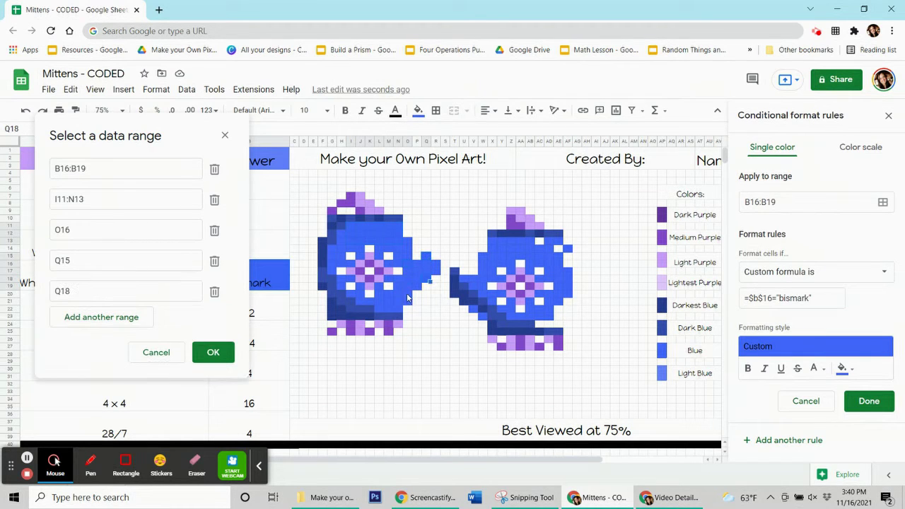
ctrl+click(407, 298)
ctrl+click(389, 306)
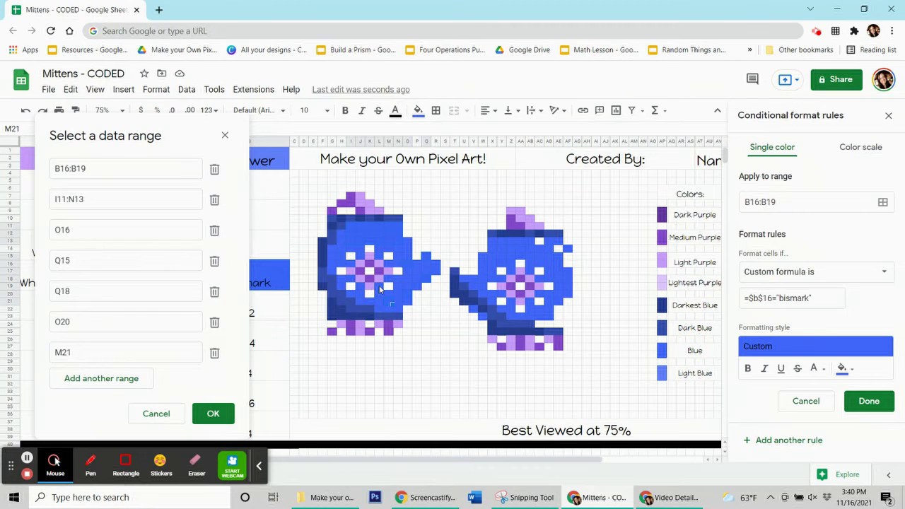
ctrl+click(379, 288)
ctrl+click(358, 301)
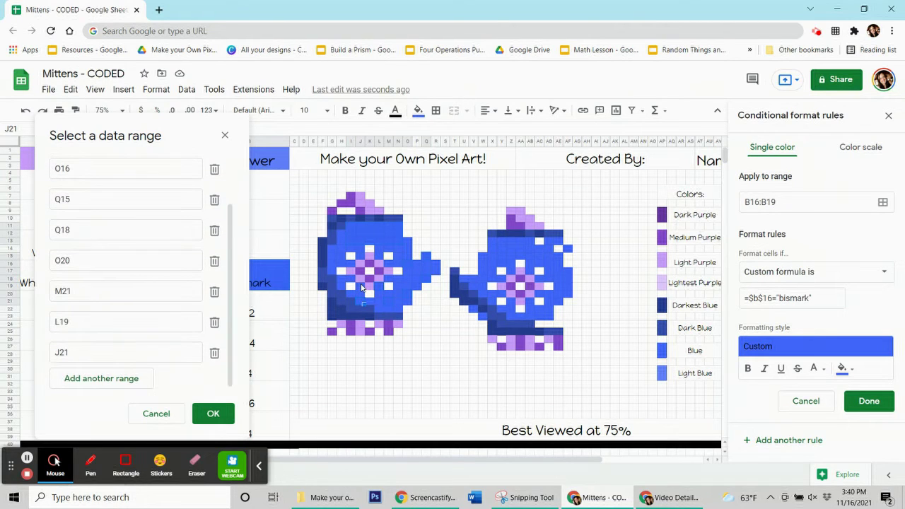
ctrl+click(337, 284)
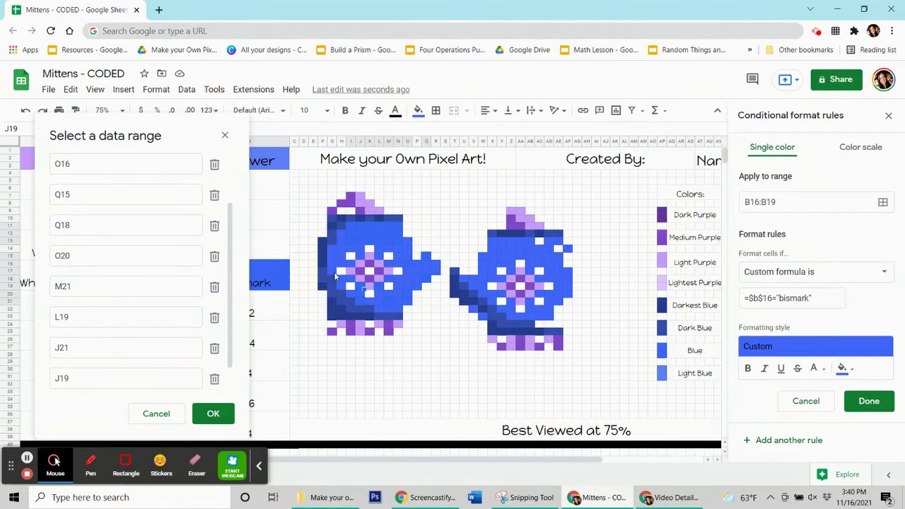
ctrl+click(340, 274)
ctrl+click(330, 267)
ctrl+click(342, 258)
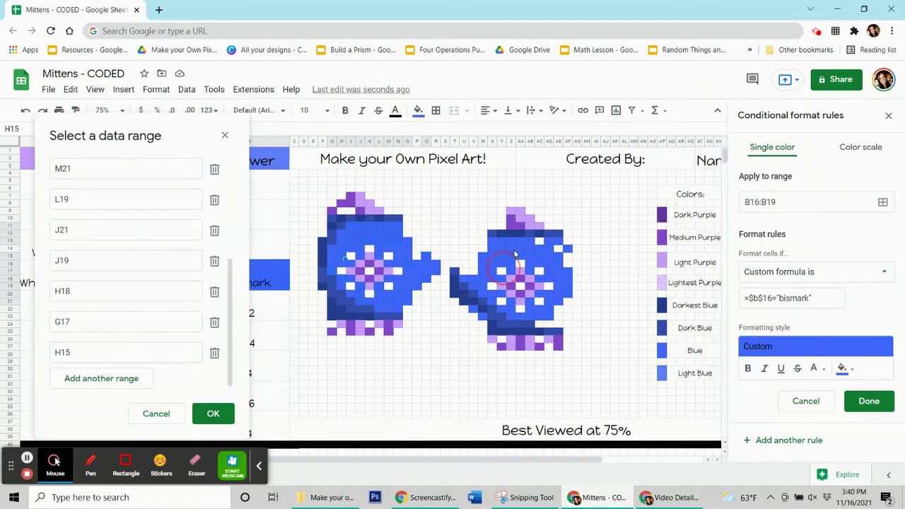
Add right-mitten pixels X13 through AA15 plus AC23:AD23, then save the Bismark rule.
ctrl+click(493, 244)
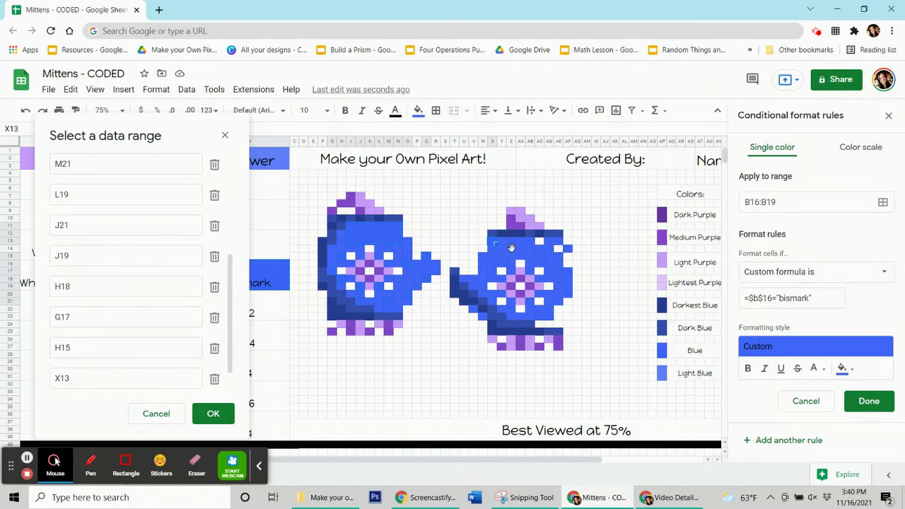
ctrl+click(514, 250)
ctrl+click(560, 265)
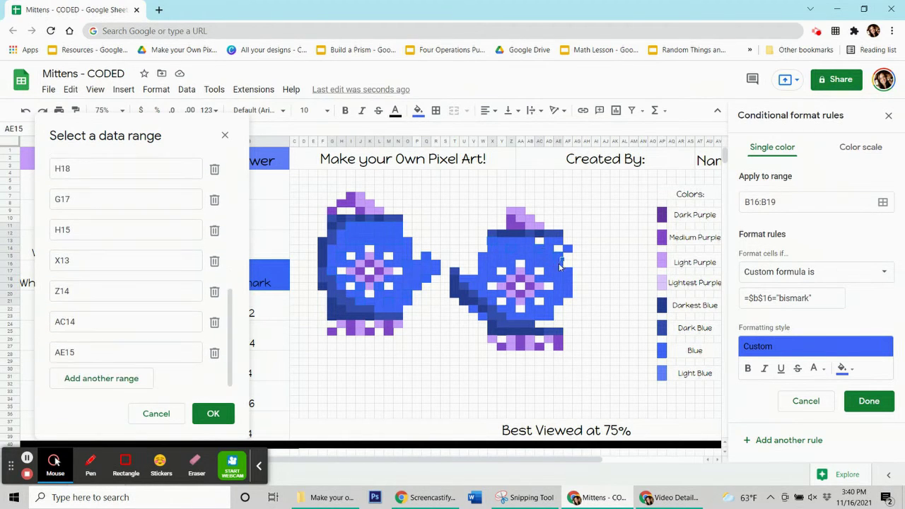
ctrl+click(560, 276)
ctrl+click(570, 297)
ctrl+click(552, 306)
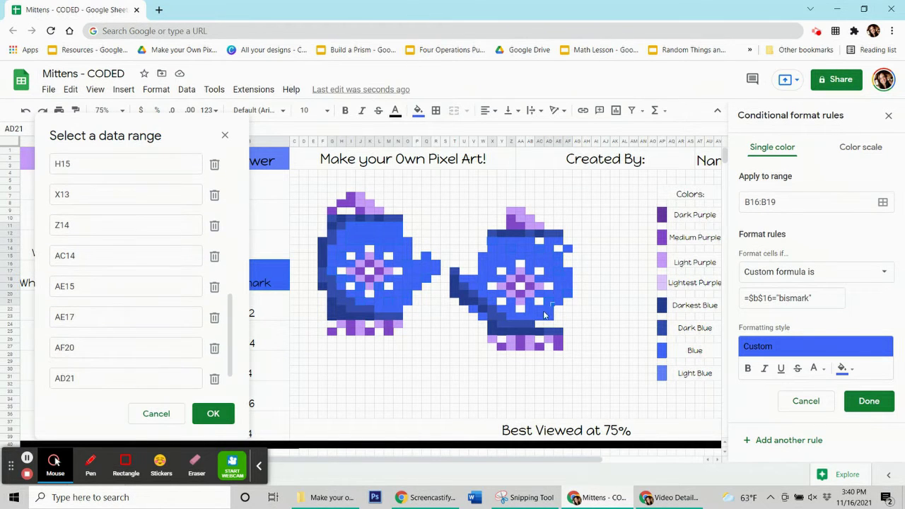
ctrl+click(539, 319)
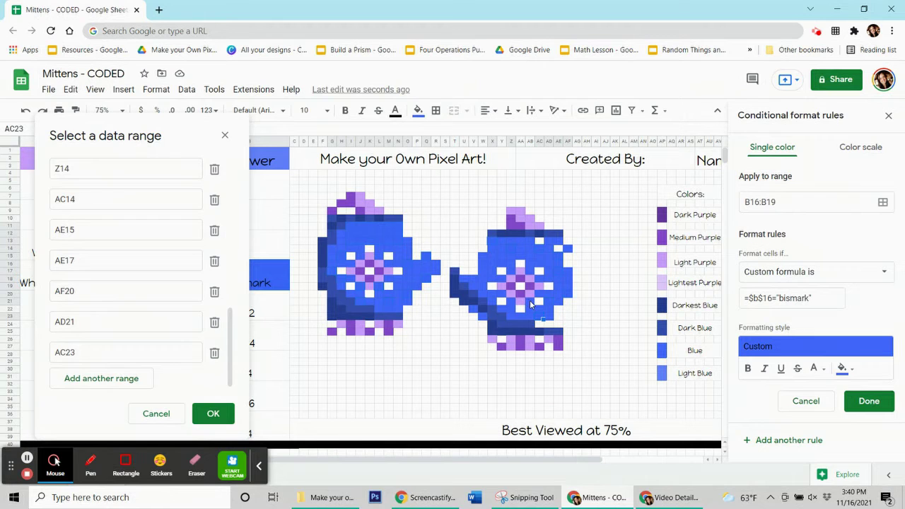
ctrl+click(521, 311)
ctrl+click(511, 314)
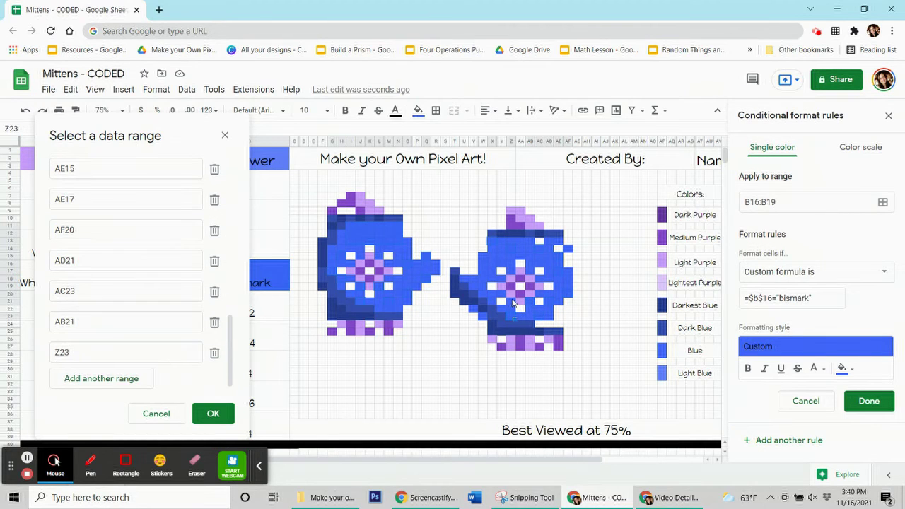
ctrl+click(509, 300)
ctrl+click(489, 295)
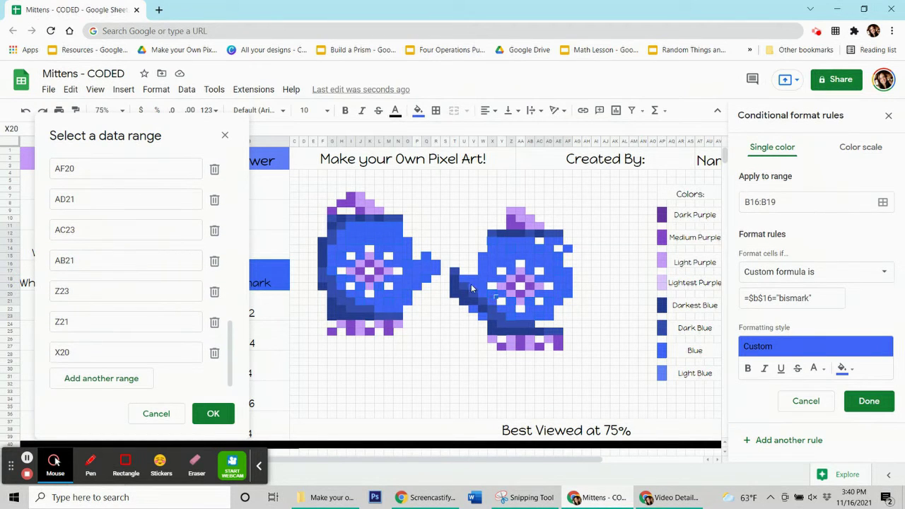
ctrl+click(502, 269)
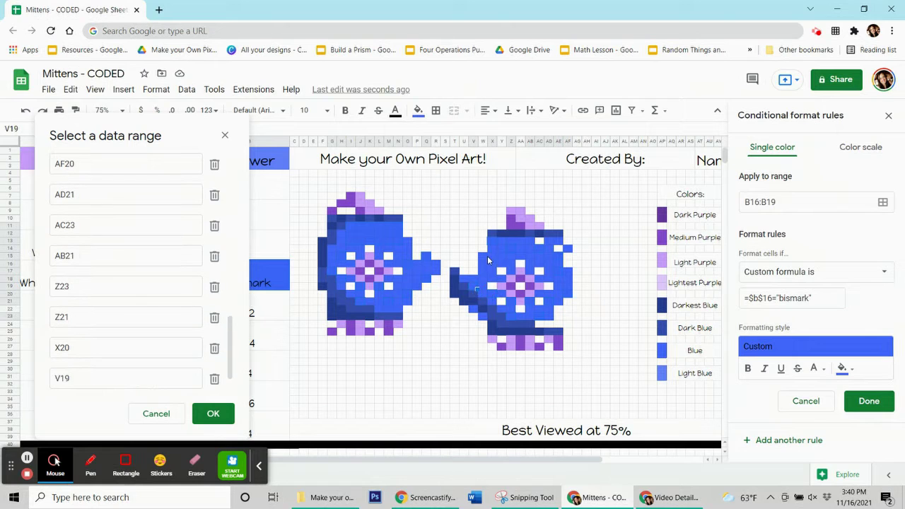
ctrl+click(491, 267)
ctrl+click(506, 266)
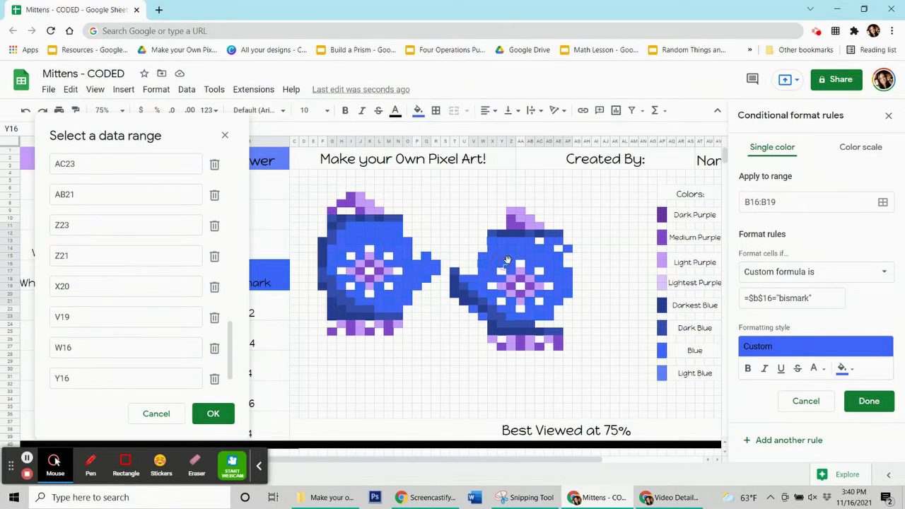
ctrl+click(521, 261)
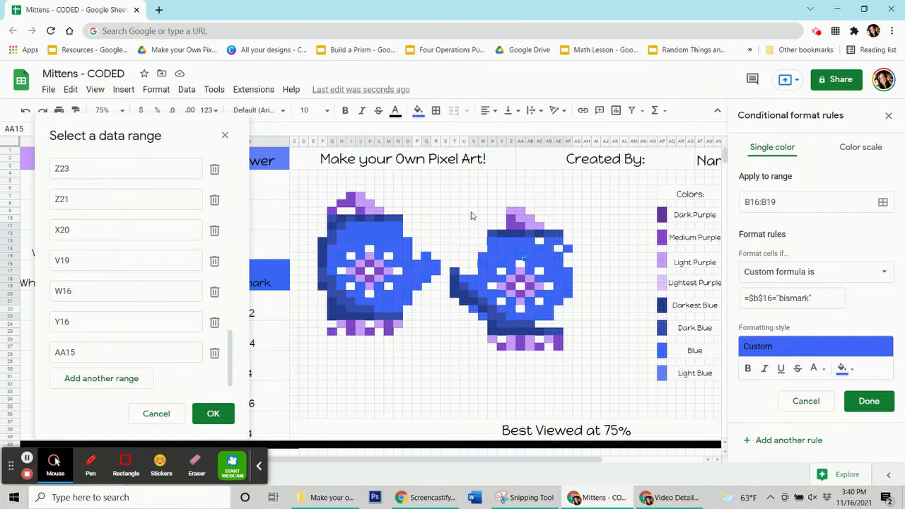
ctrl+click(547, 316)
click(213, 413)
key(Return)
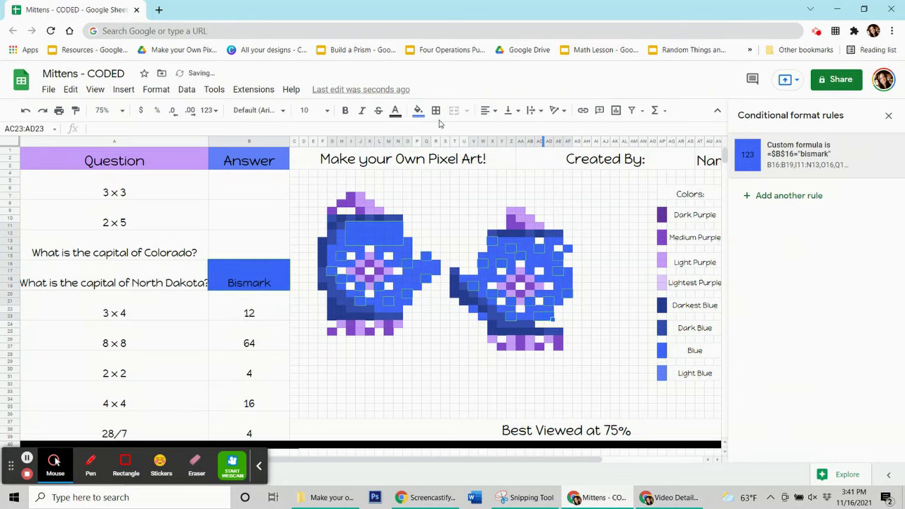
Clear the selected pixels' manual fill, delete the Bismark answer, and select the 12 answer cell.
click(418, 111)
click(508, 322)
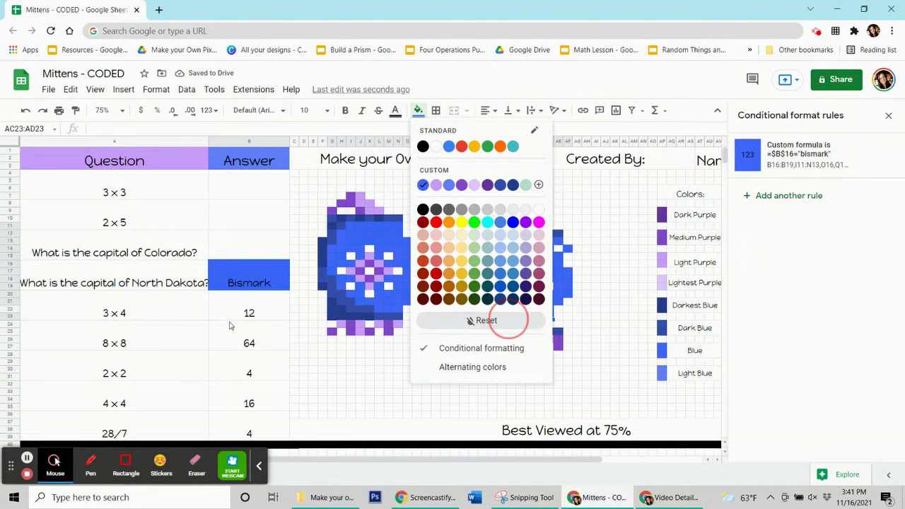
click(253, 270)
key(Delete)
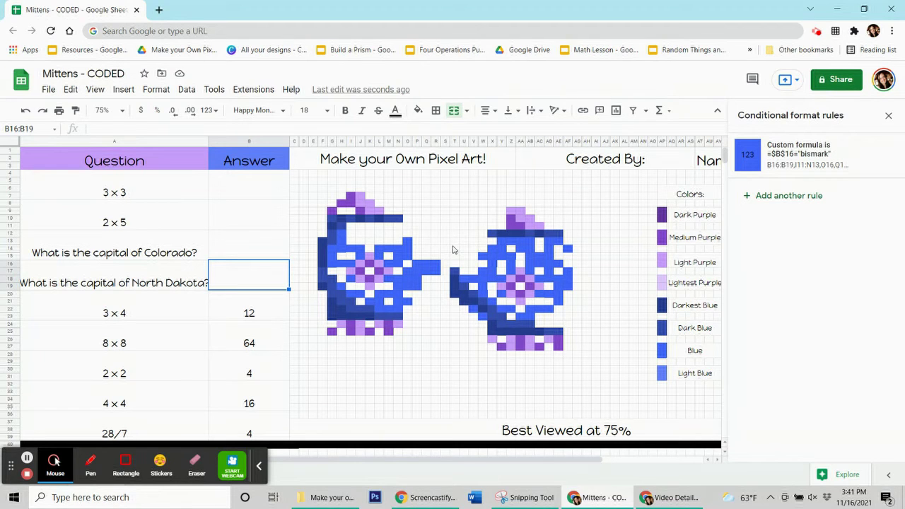
key(Down)
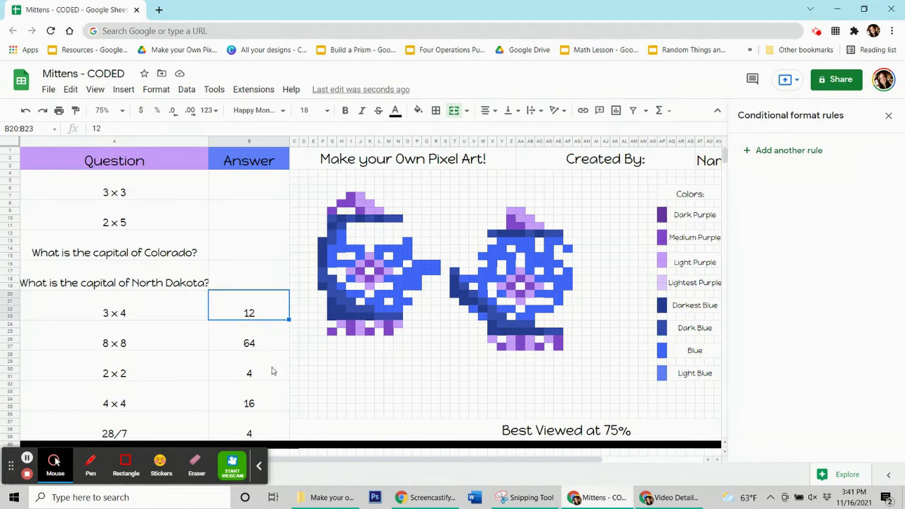
key(Down)
key(Down)
key(Down)
key(Down)
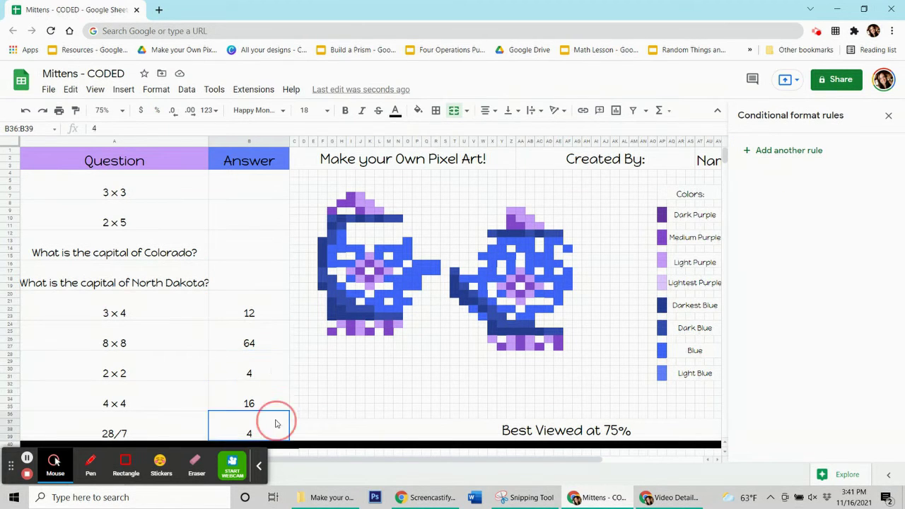
click(280, 307)
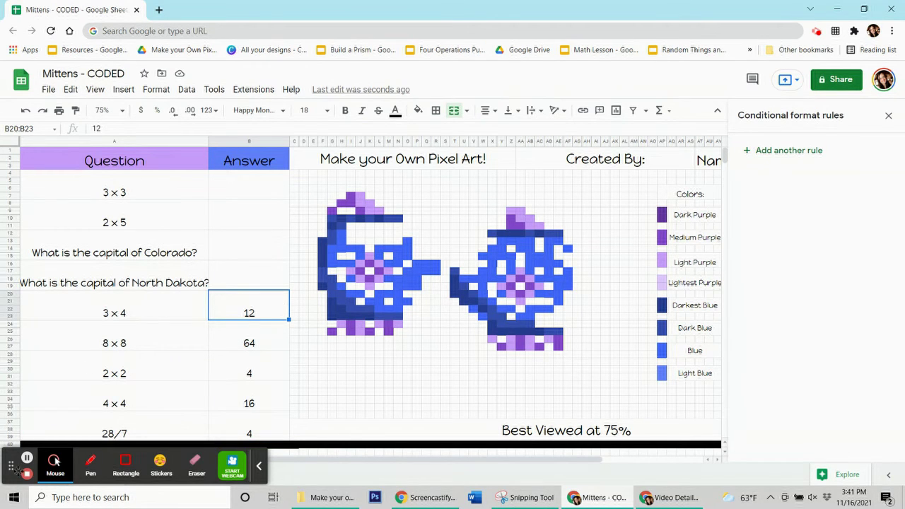
Start a dark blue rule for B20:B23 with a custom formula beginning =$b$.
click(417, 111)
click(776, 157)
click(820, 337)
click(820, 253)
click(799, 271)
click(796, 463)
click(779, 297)
text(=$b$20=12)
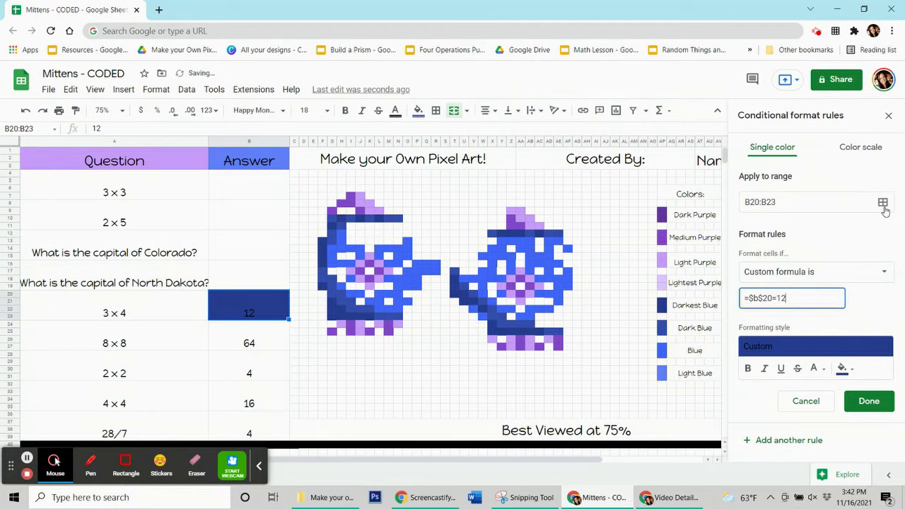
click(884, 207)
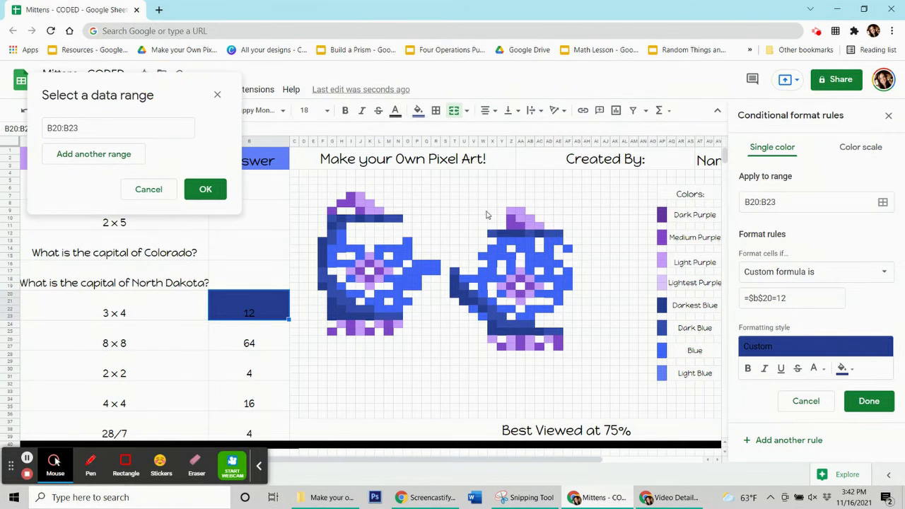
Add left-mitten outline pixels L10, J10, H10, G11, F13:F16, F19 and G21:G23 to the range.
ctrl+click(378, 218)
ctrl+click(360, 218)
ctrl+click(341, 218)
ctrl+click(332, 226)
drag(322, 240, 322, 263)
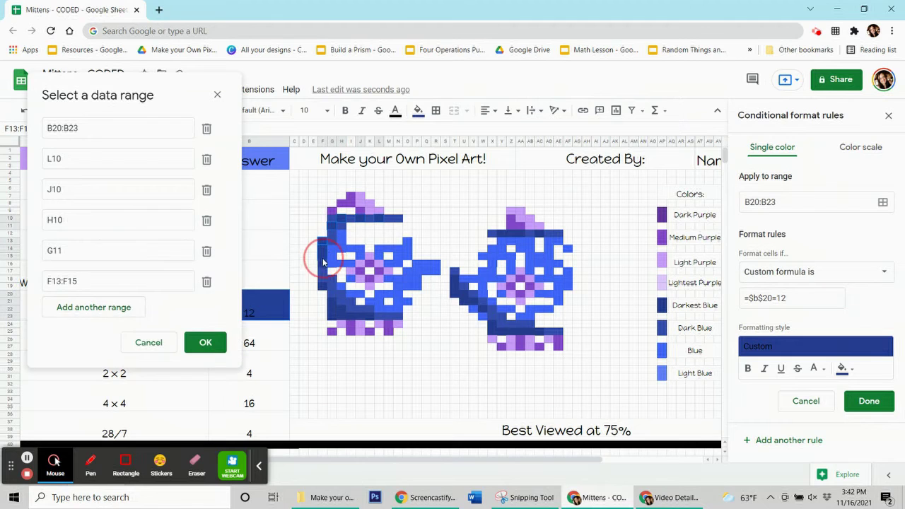
ctrl+click(322, 287)
drag(330, 302, 376, 317)
Add right-mitten pixels X25:AC25, X24, W22, Y13:AC13 and AC12, then save the 12 rule.
drag(541, 333, 491, 331)
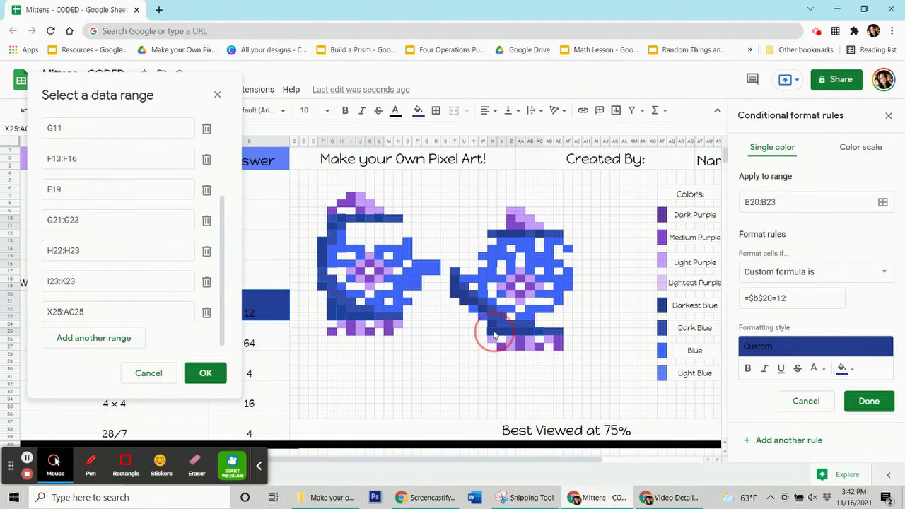
ctrl+click(495, 325)
ctrl+click(481, 309)
drag(464, 301, 455, 285)
drag(500, 236, 539, 237)
ctrl+click(539, 229)
click(206, 373)
click(864, 401)
Remove the manual fill from those pixels and select the 3×4 and 8×8 answer cells.
click(417, 110)
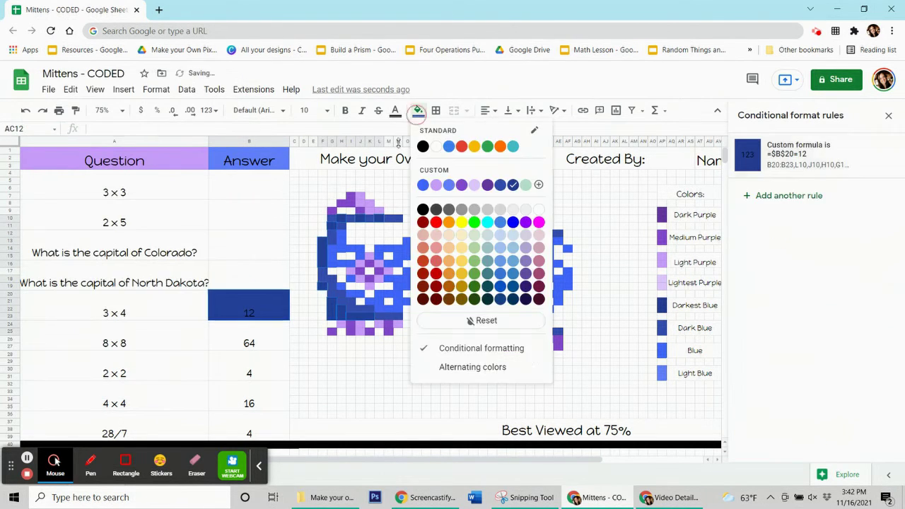
click(511, 319)
click(236, 314)
click(226, 340)
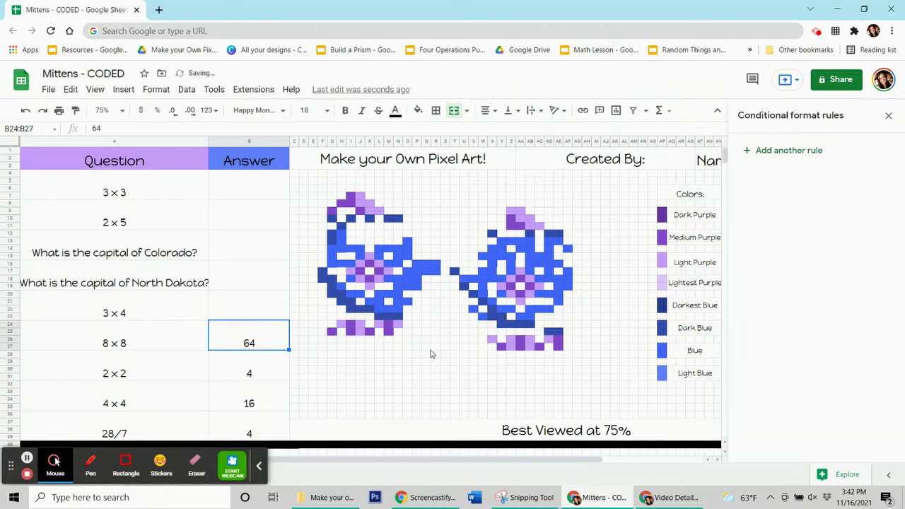
Start a new conditional formatting rule with the custom formula =$b$24=64.
click(418, 110)
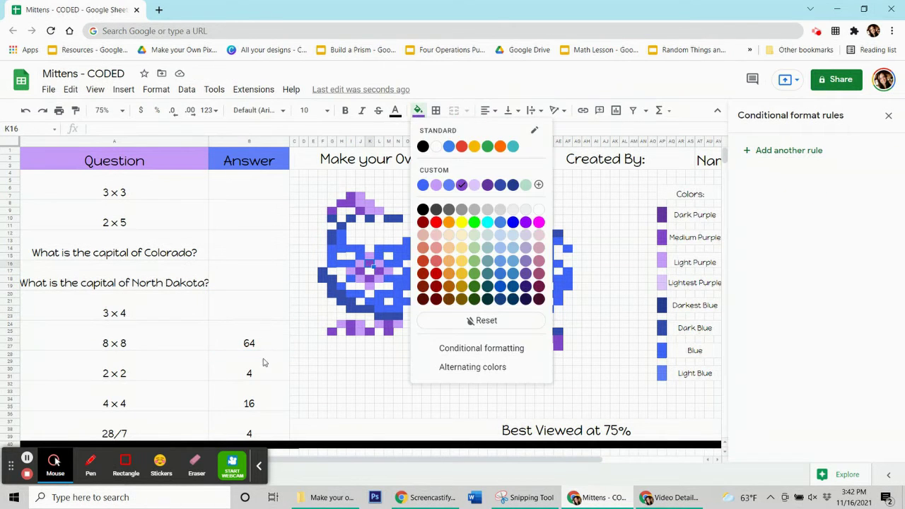
key(Escape)
click(777, 152)
click(784, 272)
click(778, 463)
text(=$b)
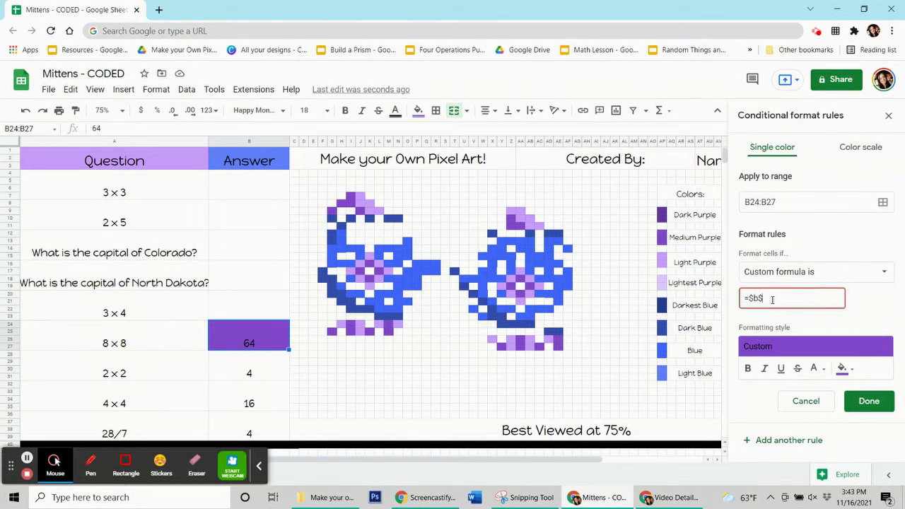
text($24=64)
Add the left mitten's purple pixels (I7:I8, J9, H8, G9, K16, L17, K18, J17, K25, I24:I25, G25) to the rule.
click(748, 201)
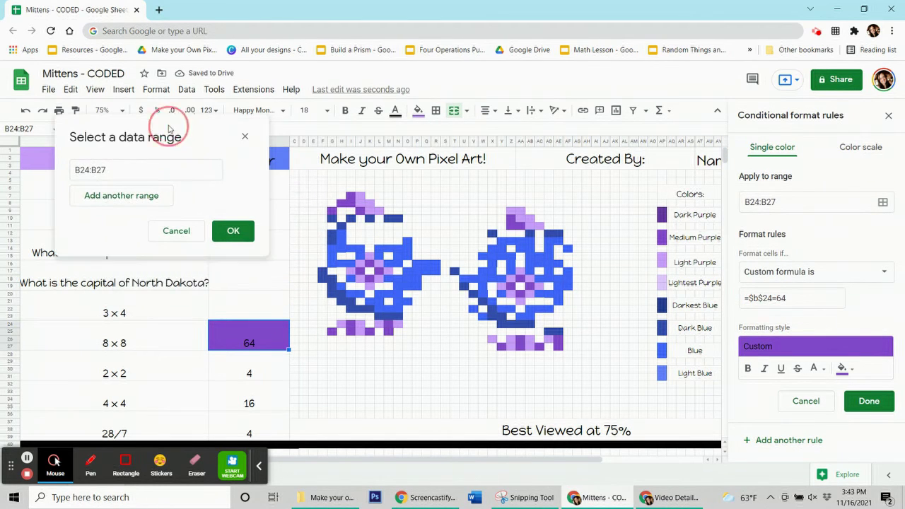
drag(349, 198, 351, 207)
ctrl+click(361, 215)
ctrl+click(343, 206)
ctrl+click(335, 215)
ctrl+click(369, 274)
ctrl+click(377, 283)
ctrl+click(369, 292)
ctrl+click(360, 282)
drag(386, 325, 352, 334)
ctrl+click(369, 332)
ctrl+click(335, 332)
Add the right mitten's purple pixels (Y27, AC27, AE26:AE27, AA18, AB19, AA20, Z19, AA11) and save the 64 rule.
ctrl+click(500, 346)
drag(519, 339, 558, 346)
ctrl+click(539, 346)
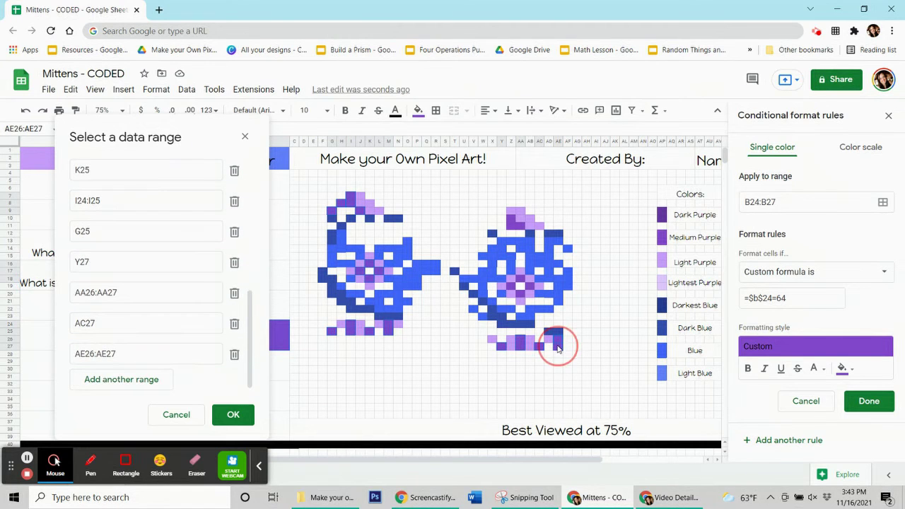
ctrl+click(523, 282)
ctrl+click(532, 290)
ctrl+click(523, 298)
ctrl+click(514, 290)
drag(516, 218, 520, 227)
ctrl+click(521, 228)
click(233, 415)
click(868, 401)
Remove the manual fill from the purple pixels and clear the 64 answer.
click(418, 110)
click(493, 323)
click(226, 328)
key(Delete)
click(249, 368)
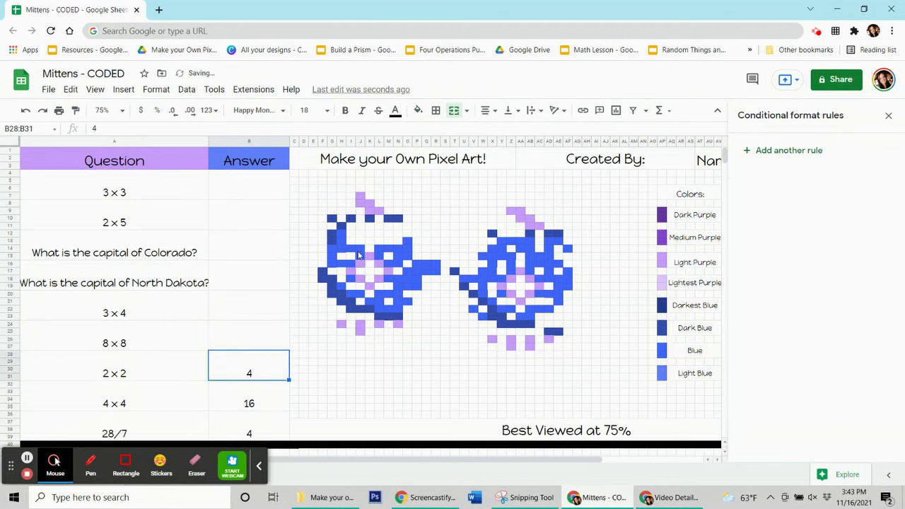
Start a new rule with blue fill and the custom formula =$b$28=4.
click(417, 271)
click(417, 110)
click(518, 327)
click(781, 150)
click(841, 337)
click(735, 178)
click(813, 271)
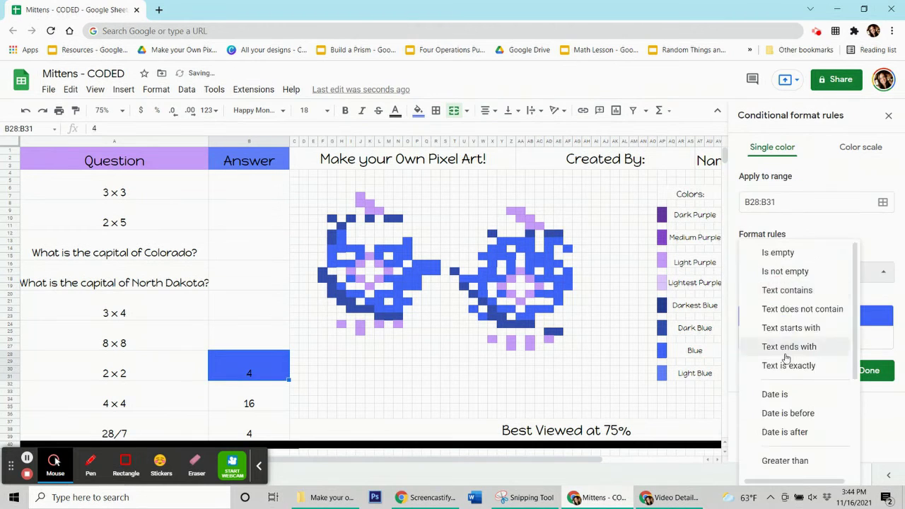
scroll(778, 354, down, 3)
click(770, 317)
click(765, 303)
text(=$b$28=4)
Add blue pixels G14:G16, H12:H14, H16:I16, J15 and K21 to the rule's ranges.
click(882, 203)
drag(432, 212, 161, 157)
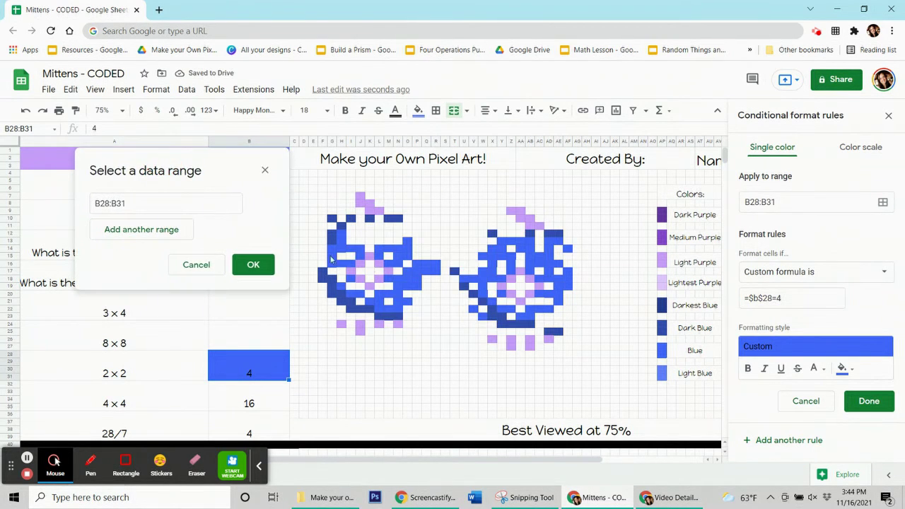
drag(332, 264, 352, 264)
ctrl+click(342, 264)
ctrl+click(342, 287)
ctrl+click(359, 257)
ctrl+click(353, 280)
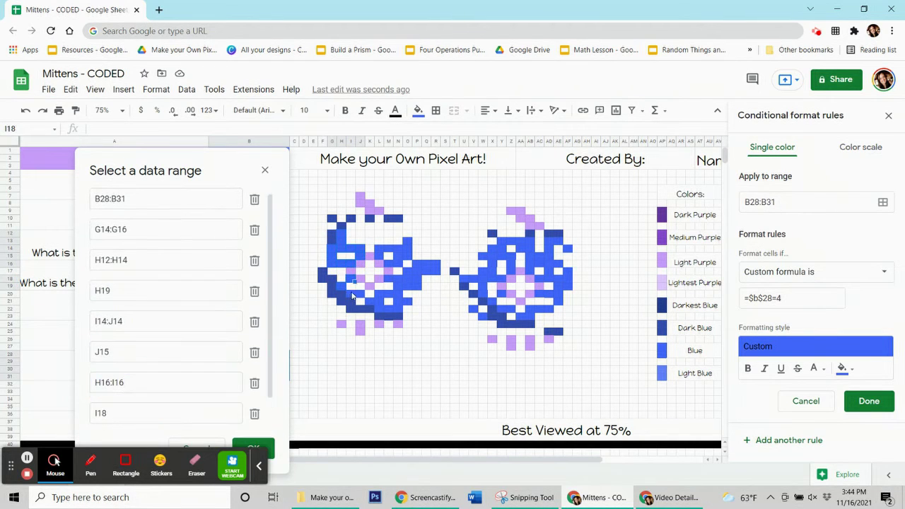
drag(354, 295, 363, 296)
ctrl+click(369, 304)
Add the blue pixels M14, M16, M18, M20, M22 and column O to the ranges.
drag(376, 249, 375, 257)
drag(376, 295, 376, 310)
ctrl+click(384, 250)
ctrl+click(386, 265)
ctrl+click(386, 280)
ctrl+click(386, 296)
ctrl+click(386, 310)
drag(394, 250, 477, 293)
ctrl+click(407, 301)
Add right mitten blue pixels Q16:R17, W23, X14:X18, X21, Y13:Y15, Y18:Y19, Y22:Z22, AA13:AA14, AA23.
ctrl+click(478, 255)
ctrl+click(472, 310)
ctrl+click(480, 317)
drag(490, 251, 491, 282)
ctrl+click(490, 303)
drag(498, 241, 498, 288)
ctrl+click(499, 311)
ctrl+click(507, 241)
drag(508, 257, 511, 273)
ctrl+click(508, 311)
drag(516, 241, 525, 273)
ctrl+click(516, 320)
Add blue pixels in columns AB–AF (AC15:AC16, AD13:AD18, AE13, AF14, AF17:AF19) and save the 4 rule.
drag(533, 311, 533, 319)
drag(543, 258, 557, 304)
ctrl+click(542, 281)
ctrl+click(543, 296)
ctrl+click(541, 310)
ctrl+click(551, 296)
ctrl+click(551, 312)
ctrl+click(559, 241)
ctrl+click(559, 265)
ctrl+click(568, 249)
drag(568, 272, 567, 288)
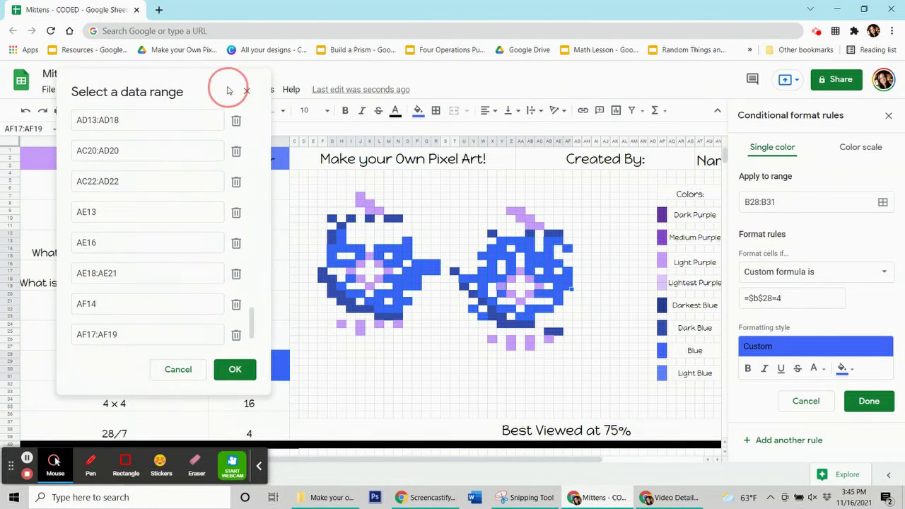
click(234, 369)
click(869, 400)
Remove the manual fill from the blue pixels and clear the 4 answer.
click(418, 116)
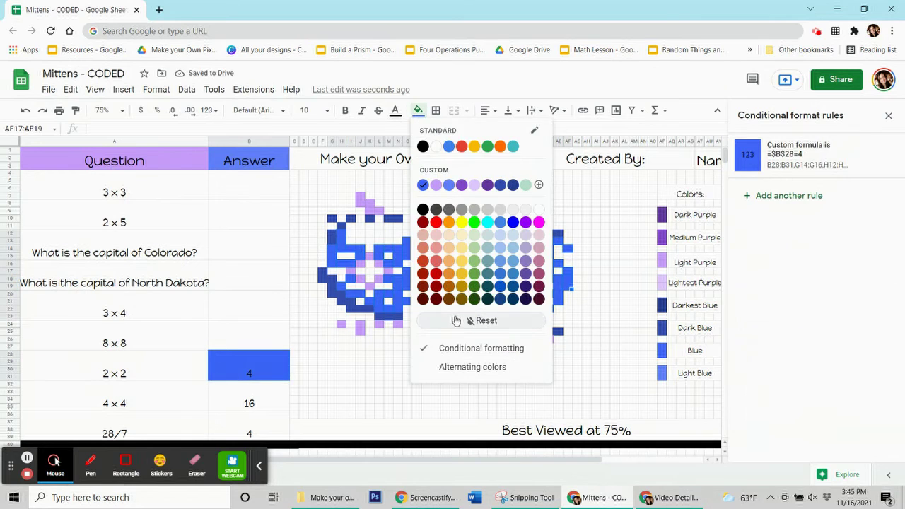
click(469, 320)
click(237, 361)
key(Delete)
click(253, 405)
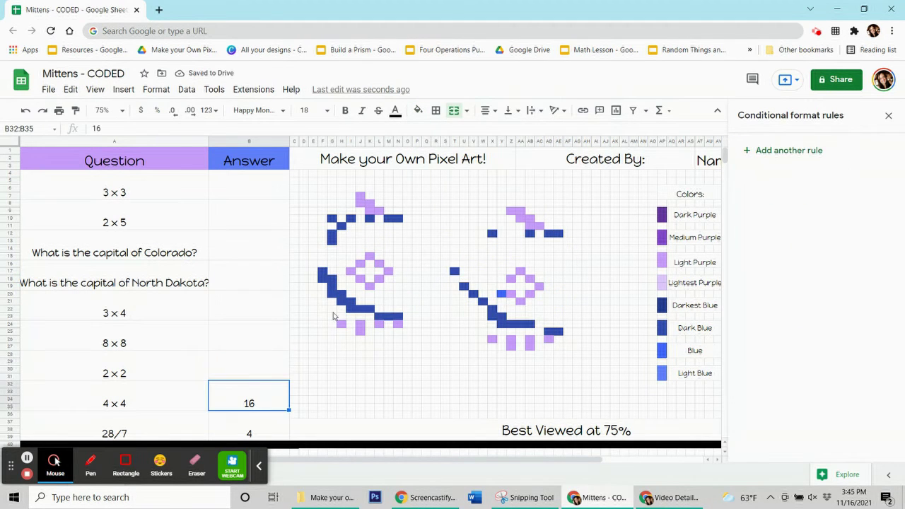
Start a new rule with light purple fill and the custom formula =$B$32=16.
click(370, 259)
click(418, 110)
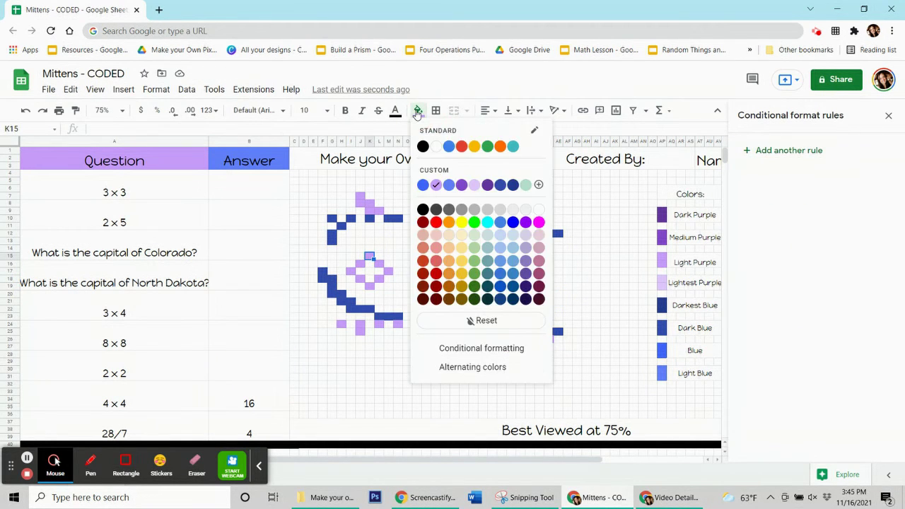
click(836, 196)
click(789, 150)
click(842, 337)
click(841, 302)
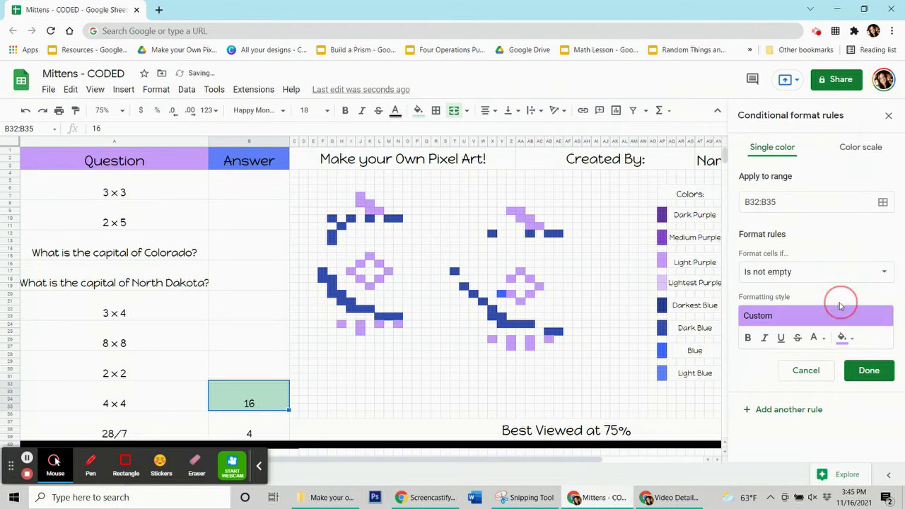
click(811, 271)
click(793, 463)
text(=)
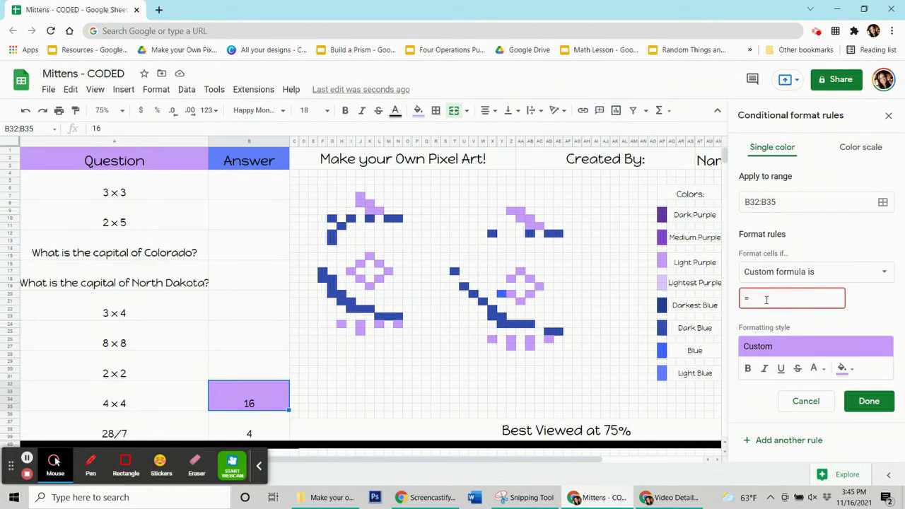
Add light purple pixels J7:J8, K8:K9, L9, K15, J16, I17, J18, K19, L18, M17, L16 to the ranges.
click(883, 202)
drag(395, 224, 72, 105)
drag(360, 196, 369, 211)
ctrl+click(378, 211)
ctrl+click(369, 255)
ctrl+click(360, 264)
ctrl+click(351, 271)
ctrl+click(359, 278)
ctrl+click(369, 286)
ctrl+click(377, 278)
ctrl+click(386, 271)
ctrl+click(377, 263)
Add the cuff pixels H24, J24:J25, L24, N24, X26, Z26:Z27, AB26:AB27 and AD26.
ctrl+click(342, 323)
drag(360, 323, 359, 330)
ctrl+click(377, 323)
ctrl+click(395, 324)
ctrl+click(492, 338)
drag(510, 338, 529, 346)
ctrl+click(548, 338)
Add right mitten pixels Z20, AA21, AB20, AC19, AB18, AA17, Z18 and AB11:AC11, then save the 16 rule.
ctrl+click(510, 293)
ctrl+click(520, 301)
ctrl+click(529, 293)
ctrl+click(538, 286)
ctrl+click(528, 278)
ctrl+click(519, 270)
ctrl+click(510, 279)
mouse_move(528, 226)
mouse_down()
mouse_move(538, 225)
mouse_move(519, 210)
mouse_up()
click(204, 383)
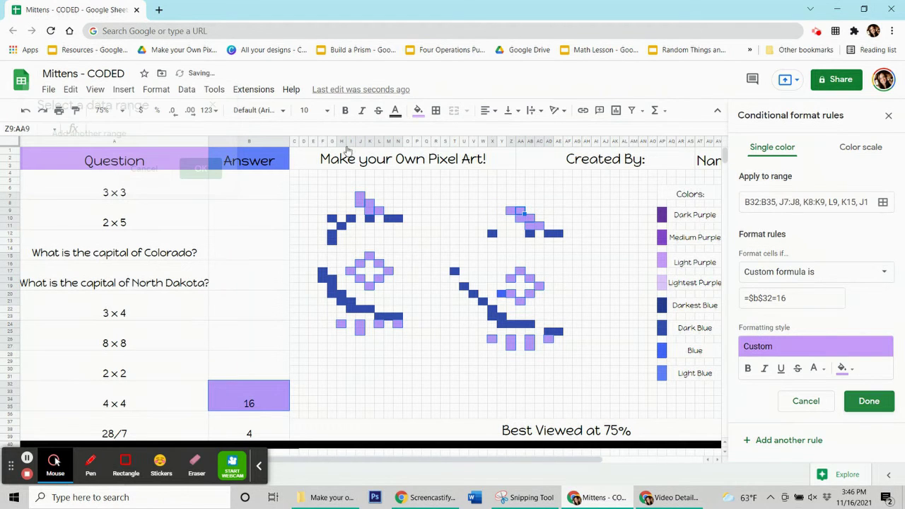
click(869, 401)
click(247, 398)
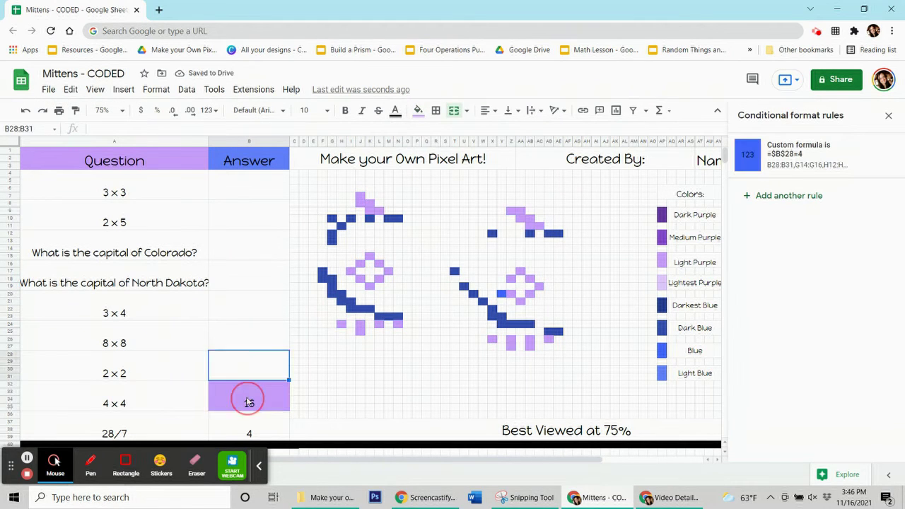
Clear the 16 answer, check a dark-blue pixel's shade, and select the 28/7 answer cell.
key(Delete)
click(247, 429)
click(323, 272)
click(419, 111)
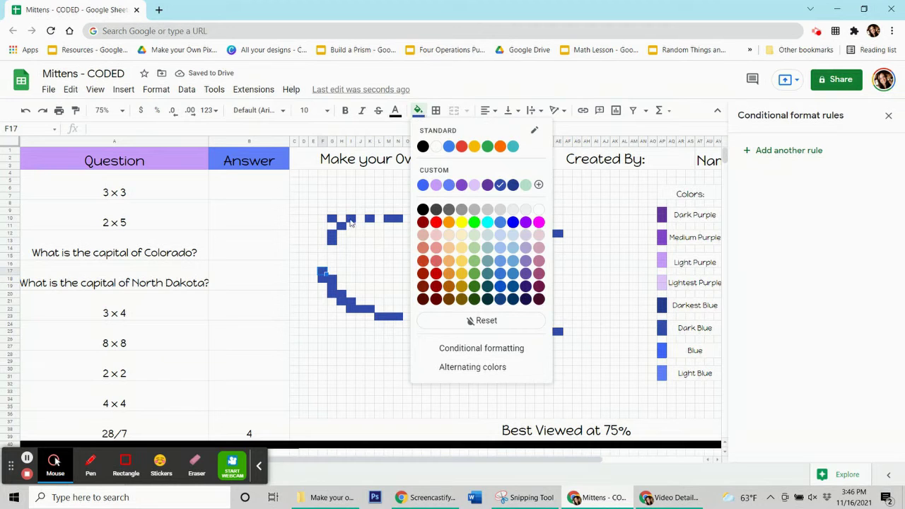
click(249, 424)
Add a new dark-blue-fill rule with the custom formula =$B$36=4.
click(782, 150)
click(843, 337)
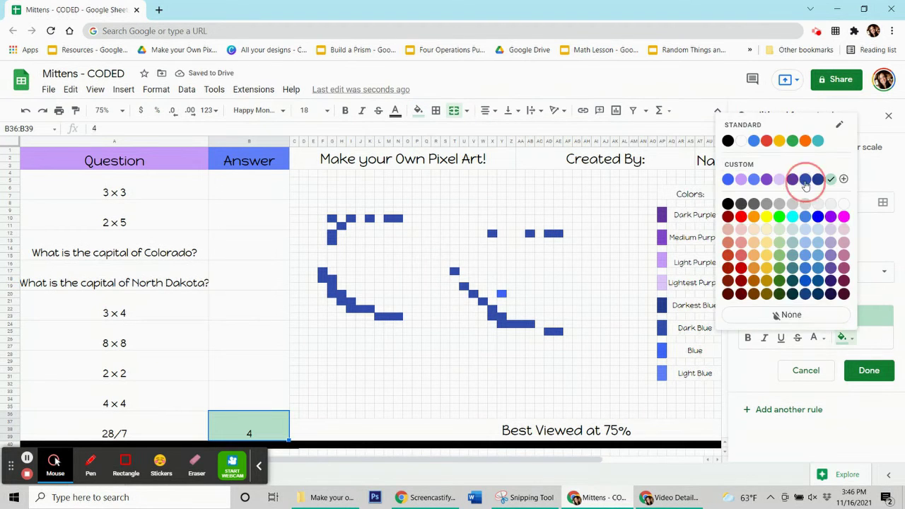
click(808, 176)
click(813, 272)
click(777, 465)
click(772, 297)
text(=$b$)
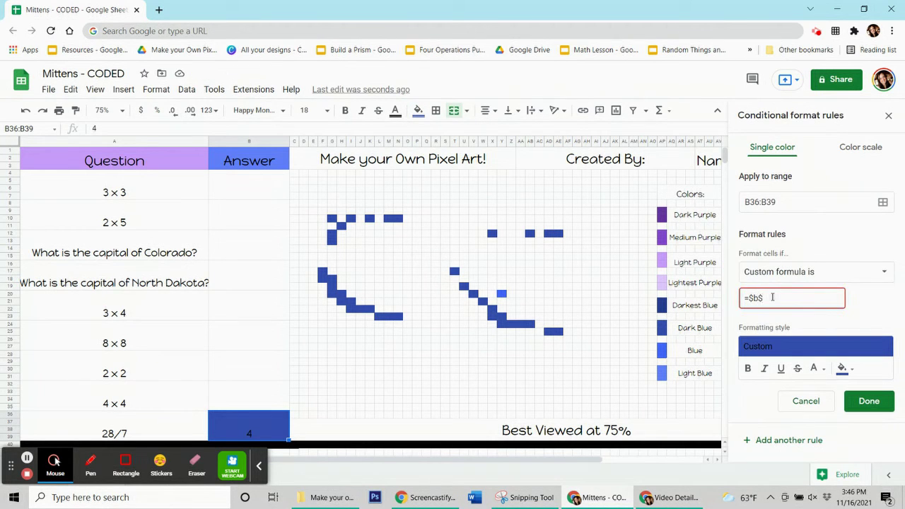
Add pixels M10:N10, K10, I10, G10, H11 and G12:G13 to the rule's ranges.
click(882, 202)
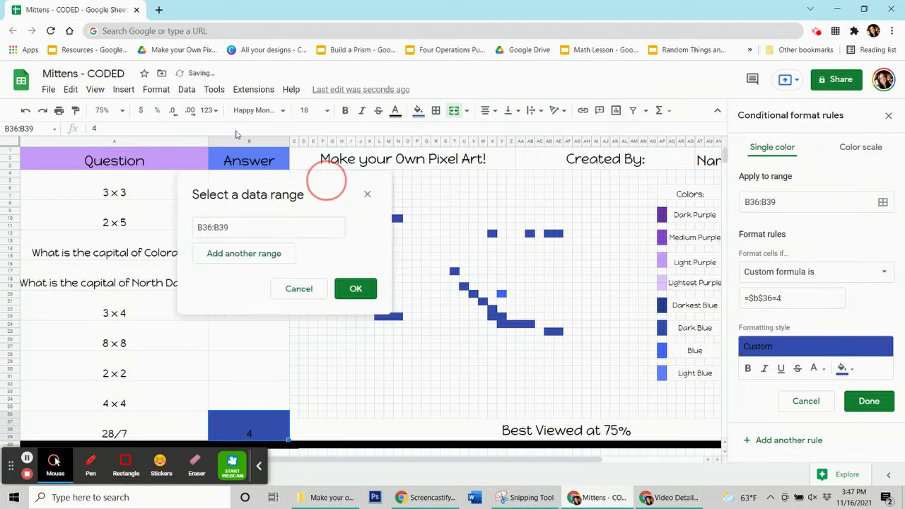
drag(323, 177, 203, 125)
drag(388, 218, 398, 218)
ctrl+click(369, 218)
ctrl+click(350, 218)
ctrl+click(332, 219)
ctrl+click(342, 225)
drag(331, 233, 351, 308)
drag(360, 308, 398, 316)
Add pixels L23:N23, T17, X12, U19, V20, W21 and AD12:AE12 to the ranges.
ctrl+click(455, 271)
ctrl+click(493, 233)
ctrl+click(464, 286)
ctrl+click(474, 293)
ctrl+click(484, 302)
drag(493, 308, 492, 316)
drag(502, 316, 558, 330)
ctrl+click(559, 234)
drag(550, 233, 558, 233)
Save the rule, reset the pixels' manual fill, and clear the 4 answer.
click(230, 415)
click(428, 113)
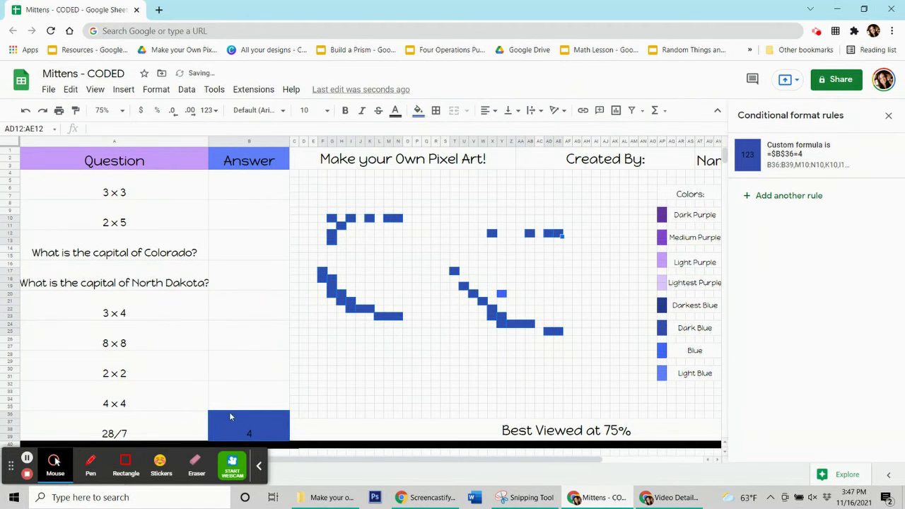
click(225, 417)
key(Delete)
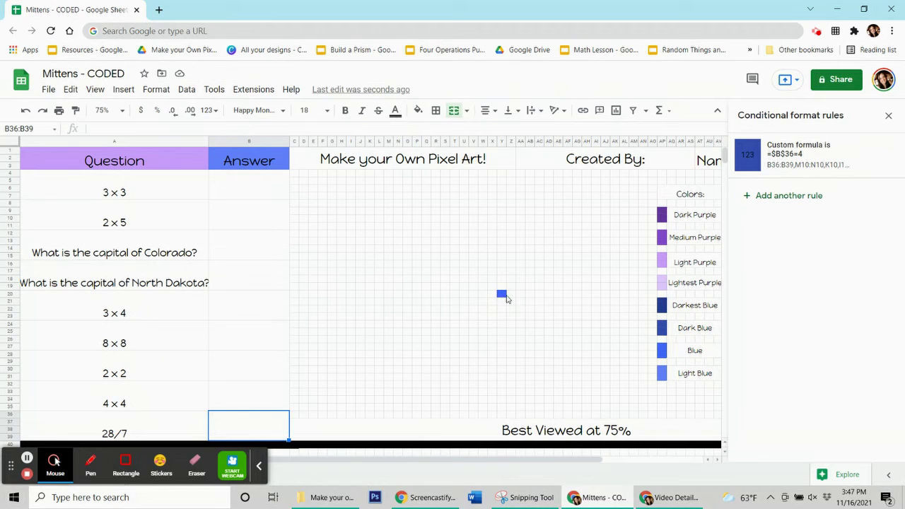
click(504, 296)
click(501, 296)
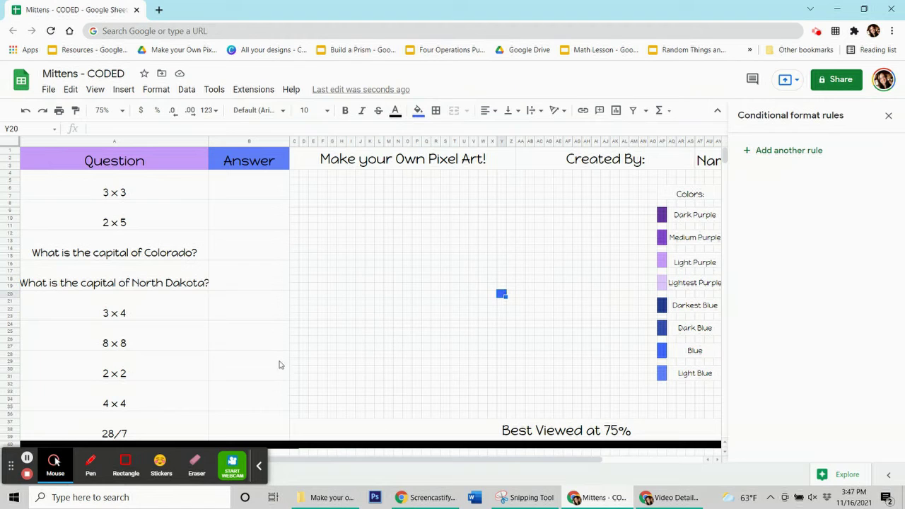
click(233, 427)
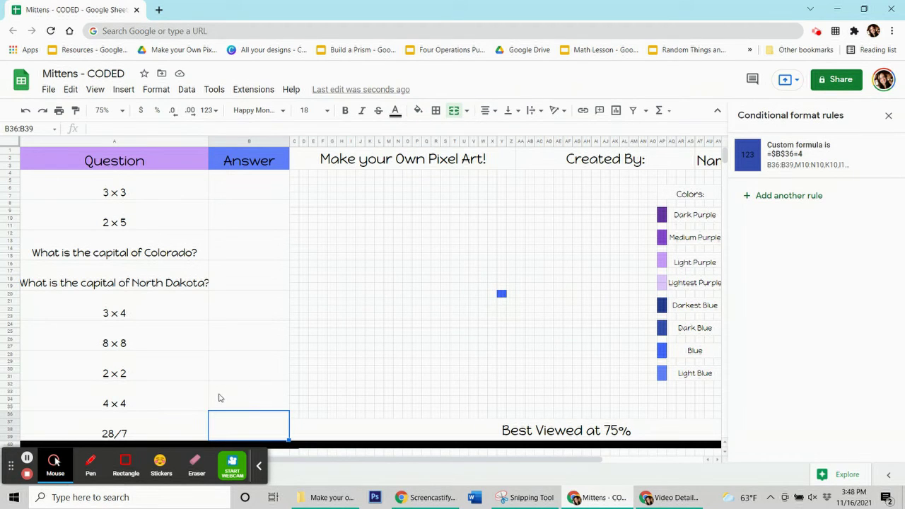
click(233, 401)
click(239, 425)
key(Up)
key(Up)
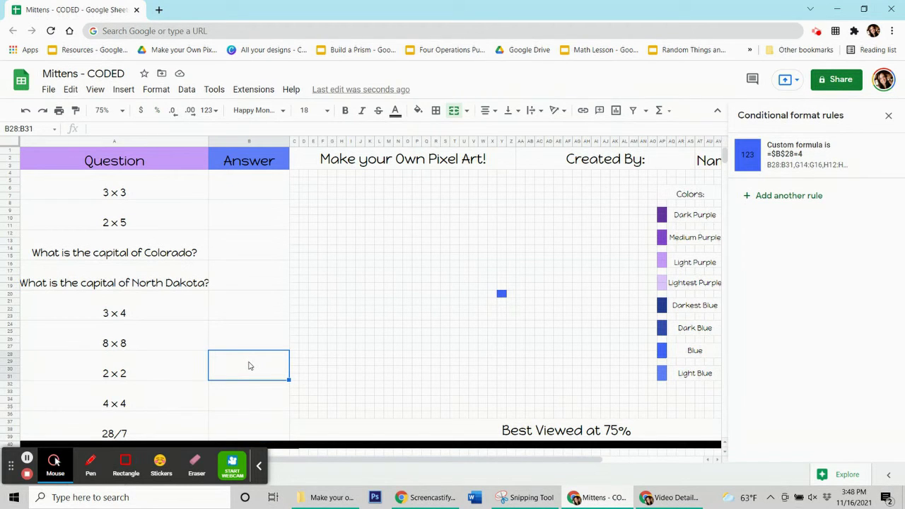
mouse_move(774, 138)
click(763, 164)
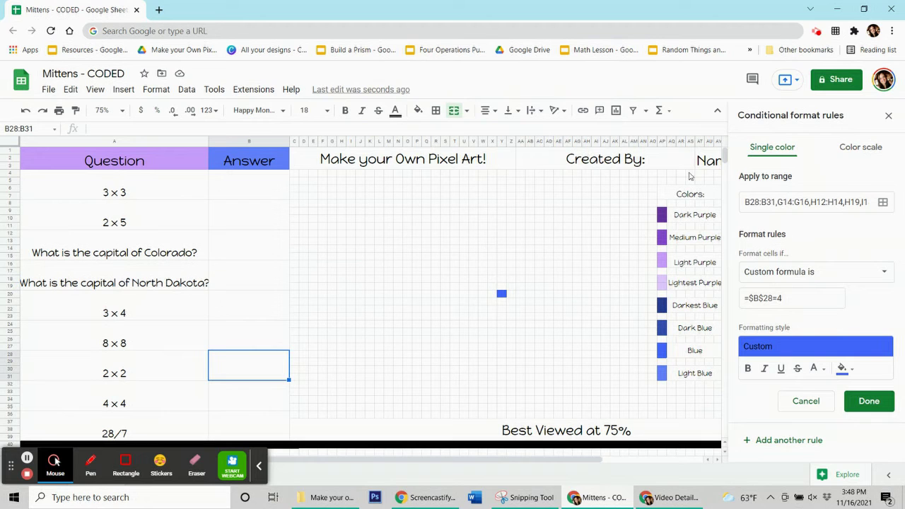
Add cell Y20 to the =$B$28=4 rule's ranges and save the rule.
click(883, 204)
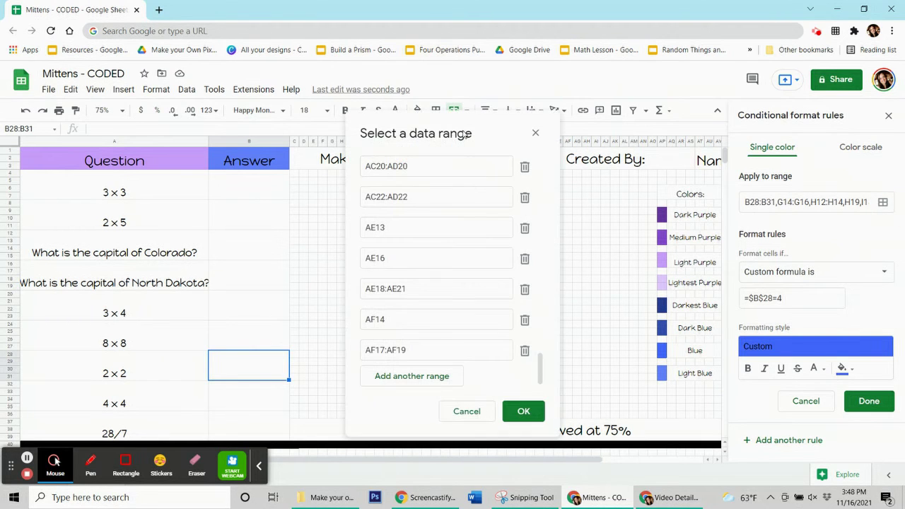
drag(473, 125, 179, 81)
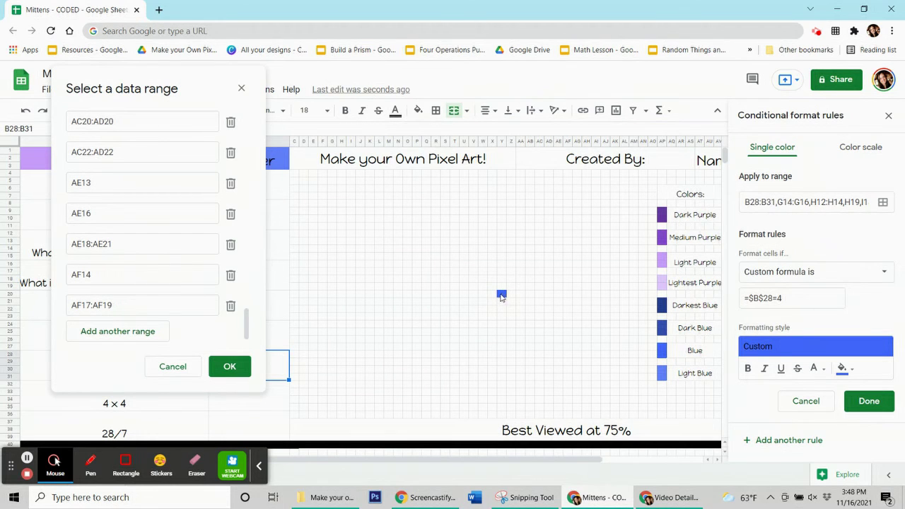
click(501, 295)
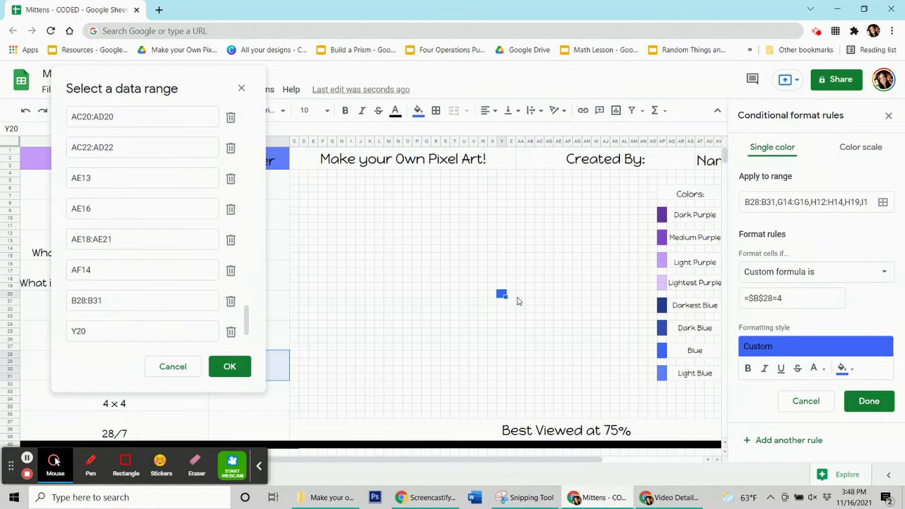
click(228, 367)
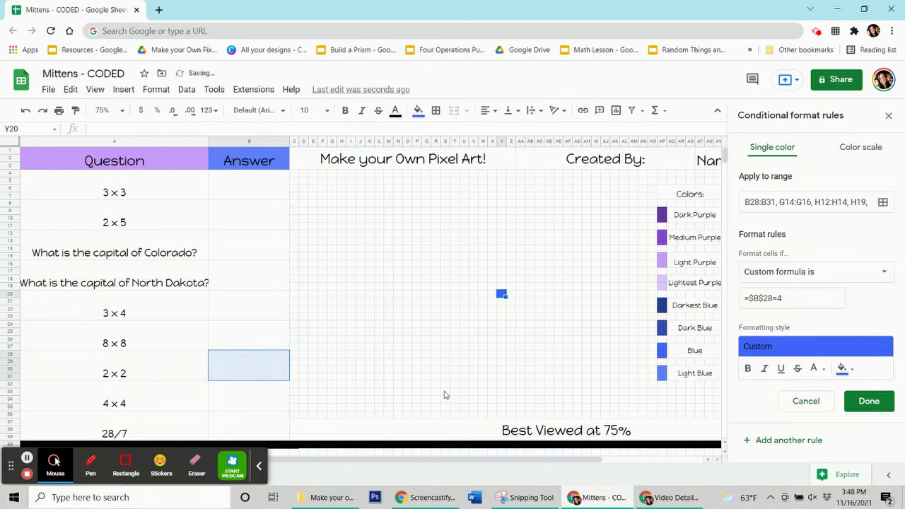
click(869, 401)
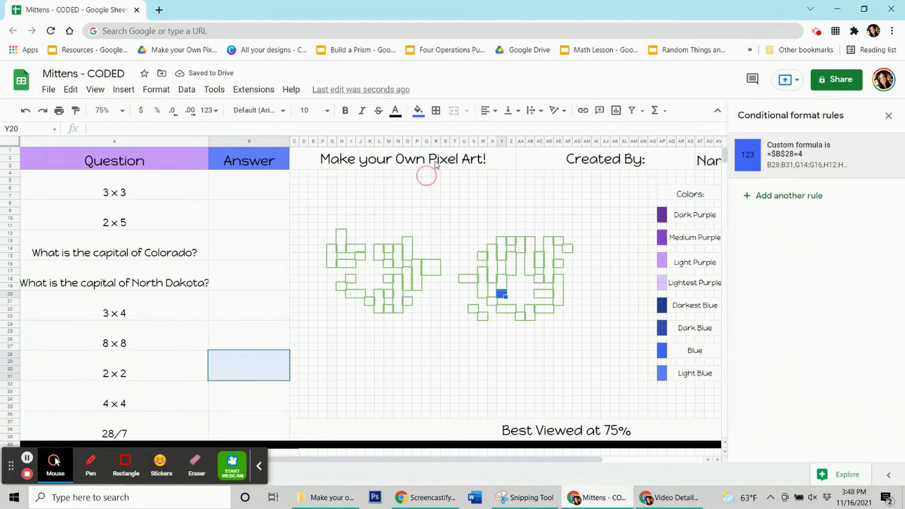
Reset the manual fill colour and select the 2 × 2 answer cell B28:B31.
click(418, 111)
click(503, 321)
click(262, 395)
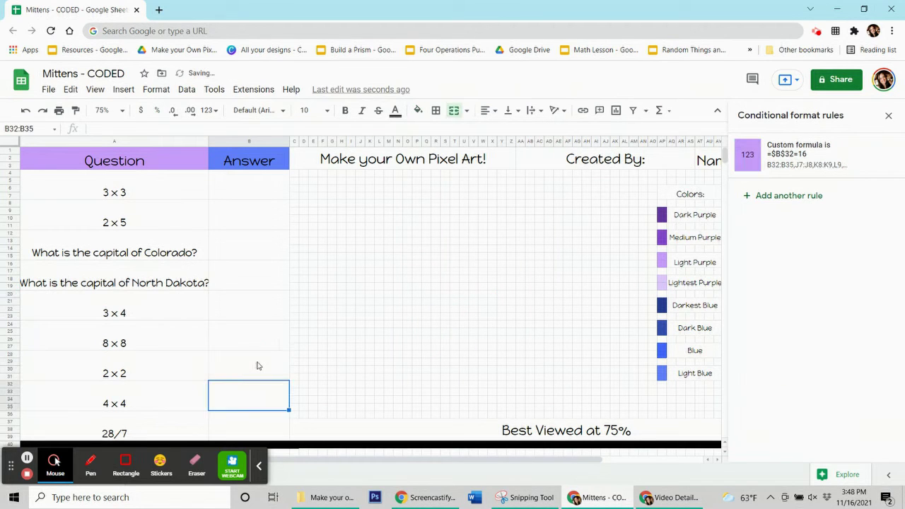
click(258, 365)
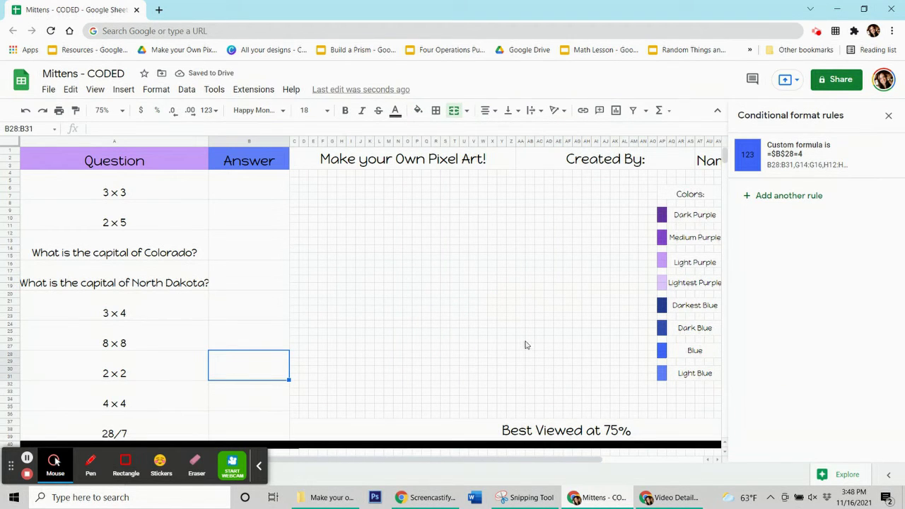
Enter the answers 9, 10, Denver and Bismark in the first four answer cells.
click(217, 191)
text(9)
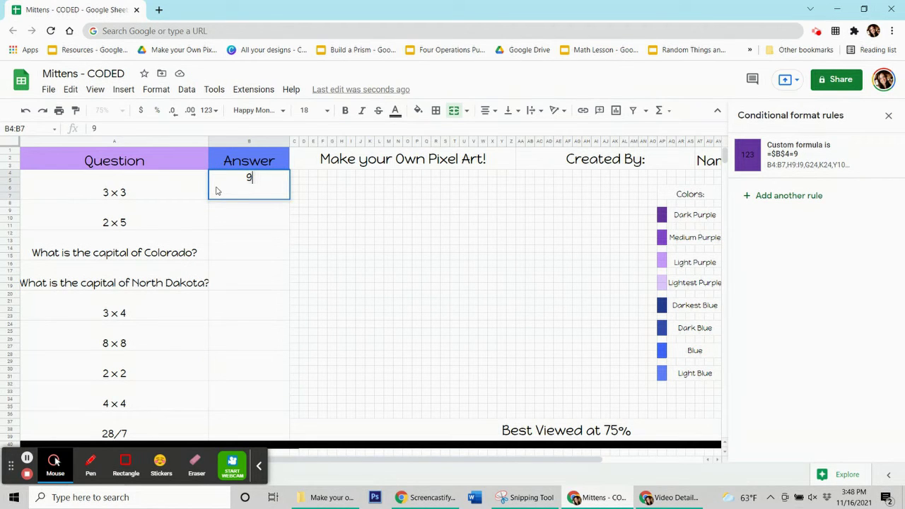
key(Return)
text(10)
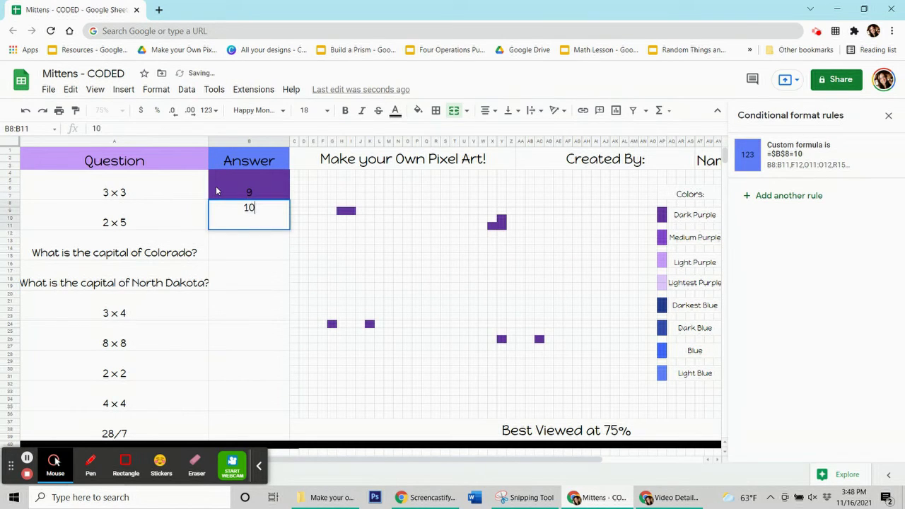
key(Return)
text(Denver)
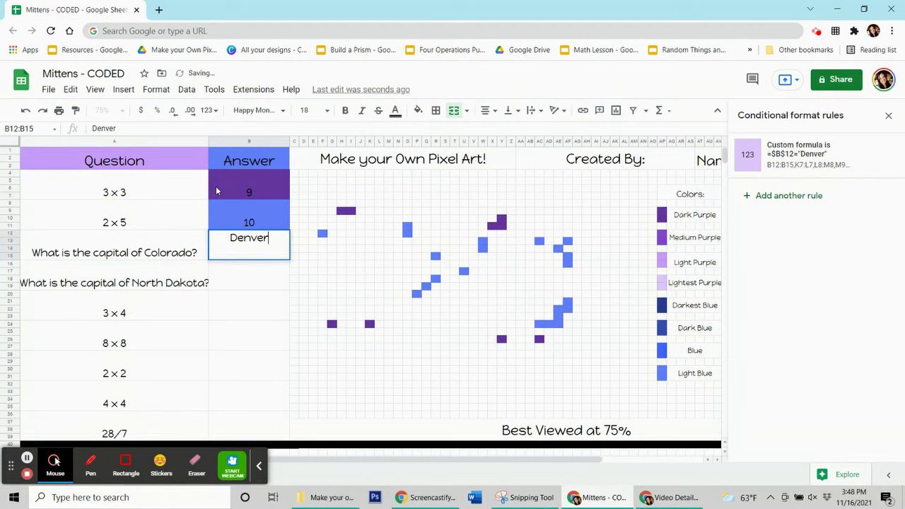
key(Return)
text(Bismark)
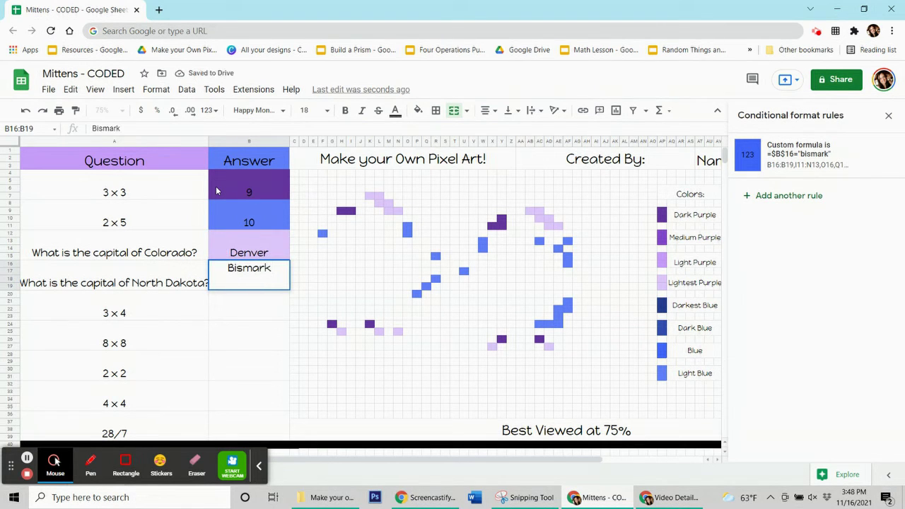
key(Return)
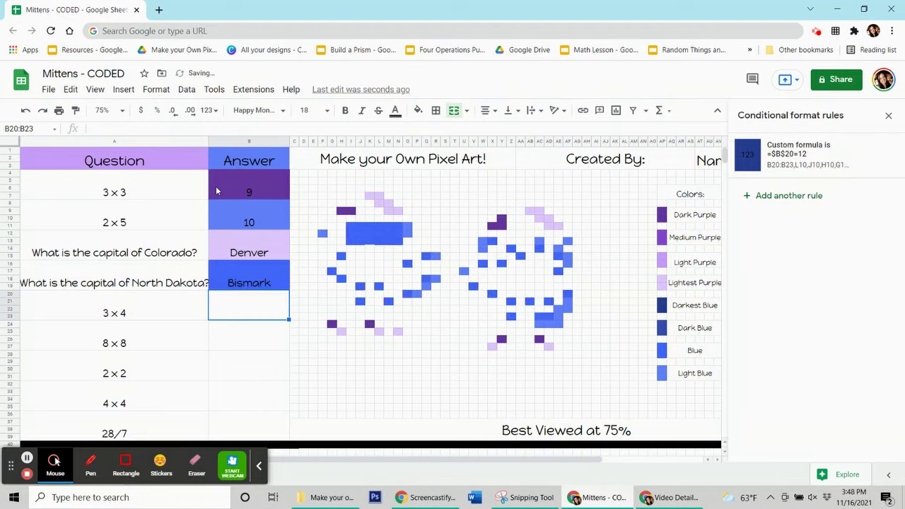
Enter the remaining answers 12, 64, 4, 16 and 4.
text(12)
key(Return)
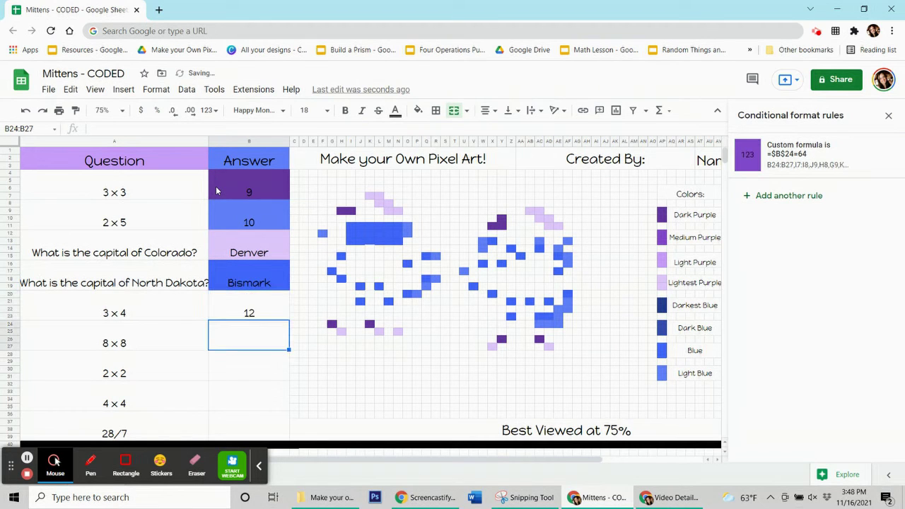
text(64)
key(Return)
text(4)
key(Return)
text(16)
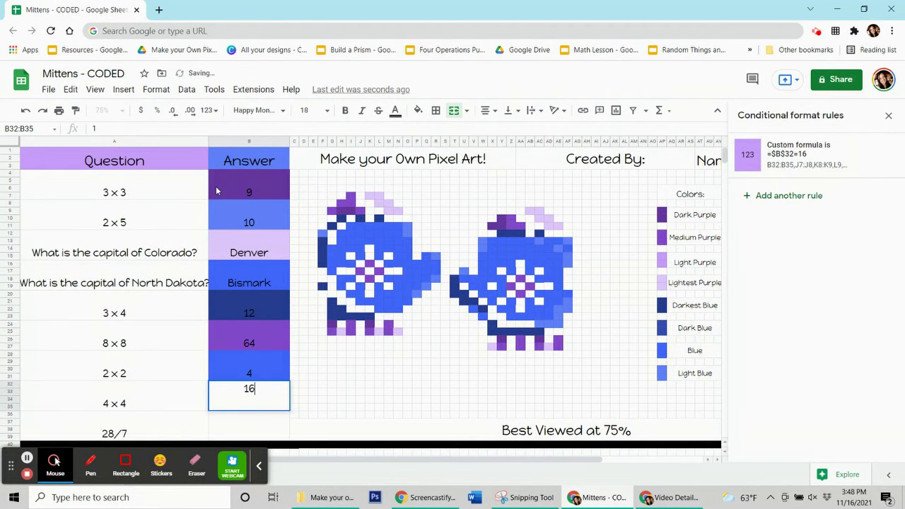
key(Return)
text(4)
key(Tab)
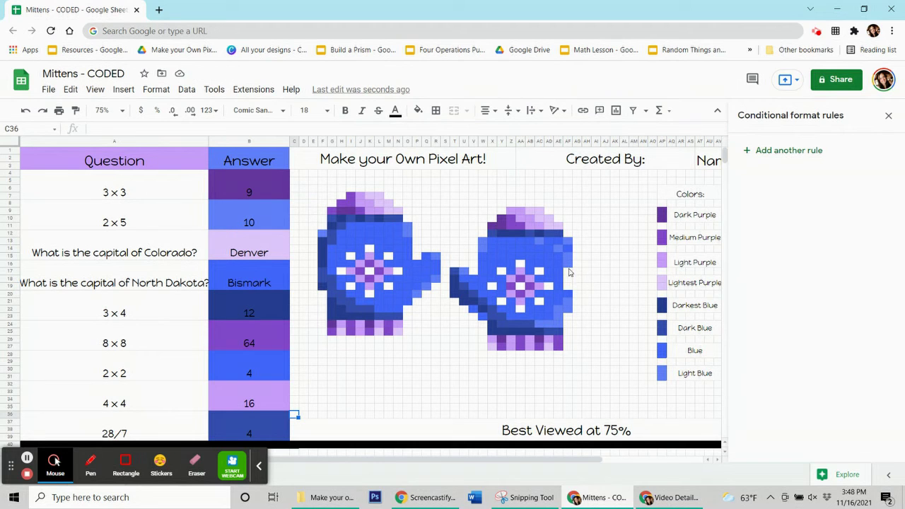
Open the =$B$28=4 rule and add AF17:AF19 to its ranges.
click(264, 359)
click(813, 163)
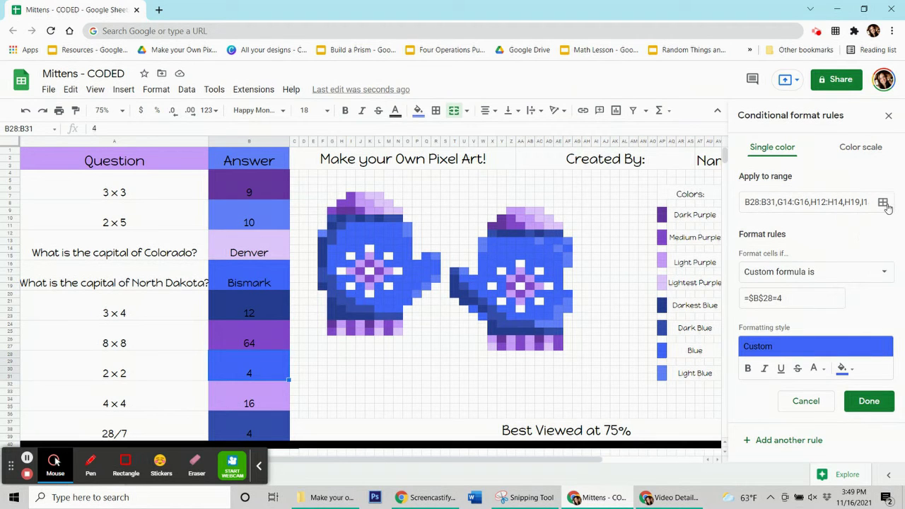
click(882, 202)
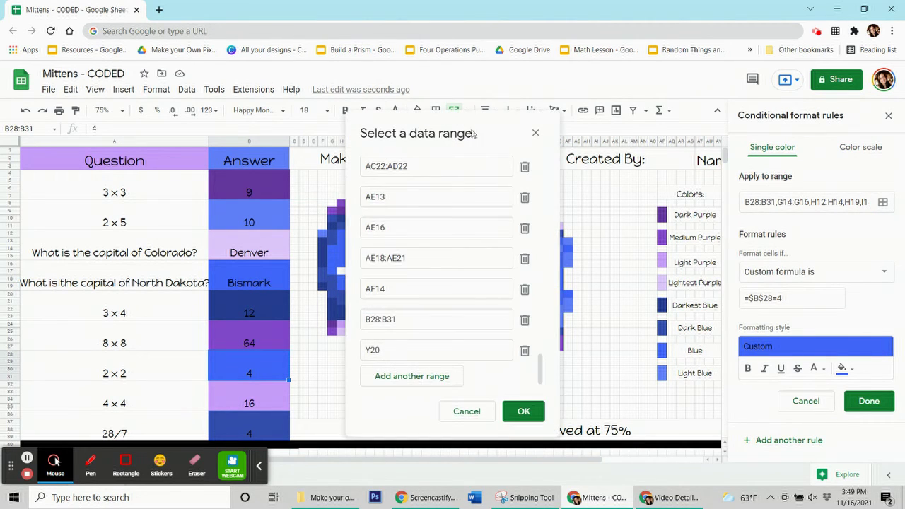
drag(472, 128, 164, 122)
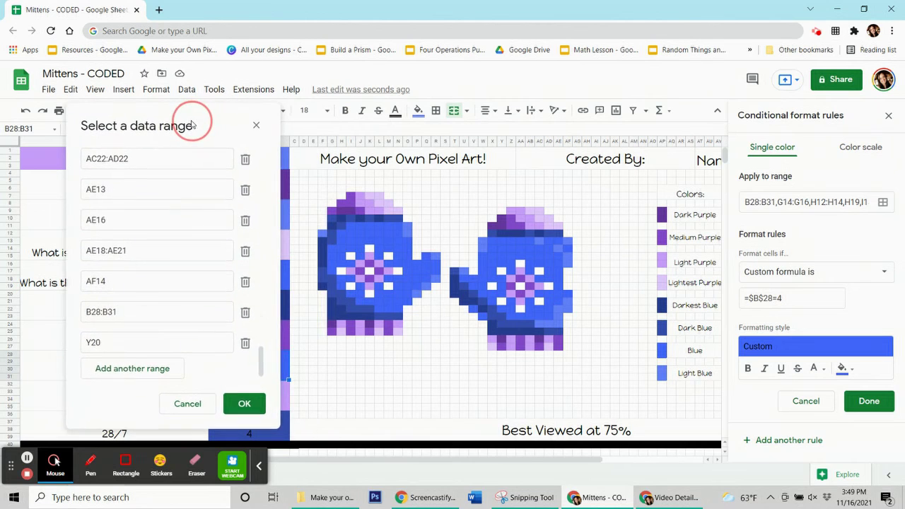
drag(572, 277, 569, 291)
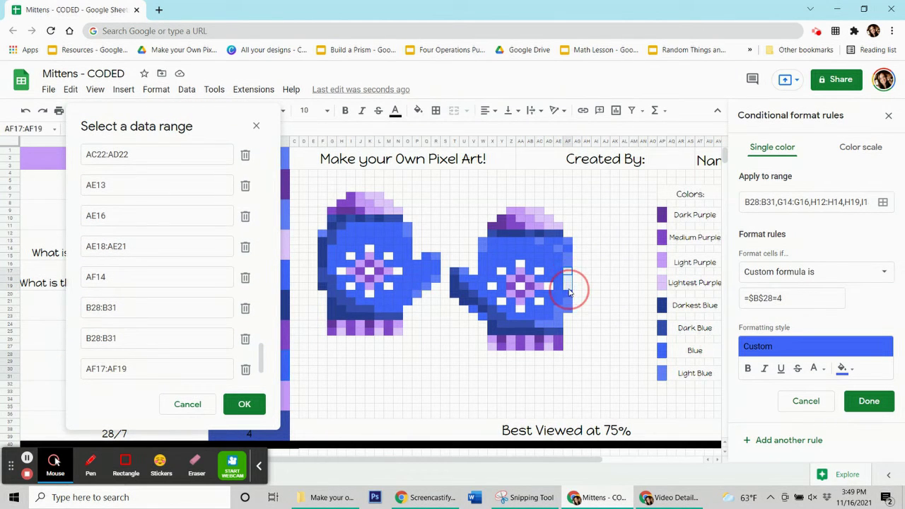
click(239, 408)
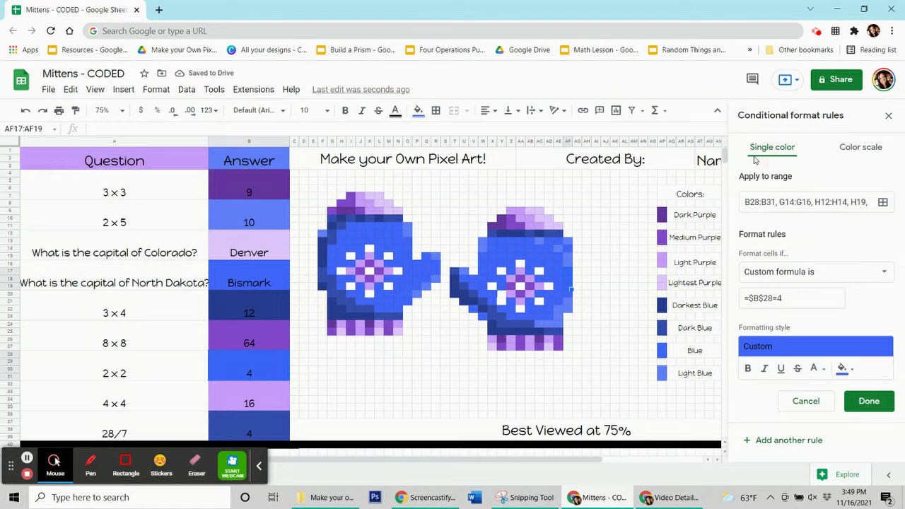
Add Y21 to the rule's ranges, save the rule, and reset the manual fill.
click(883, 202)
click(463, 121)
drag(419, 129, 159, 113)
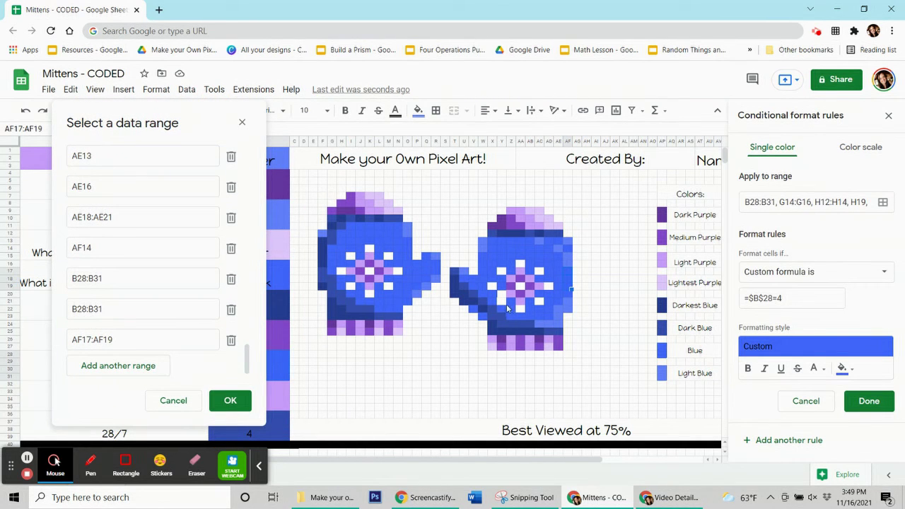
click(500, 303)
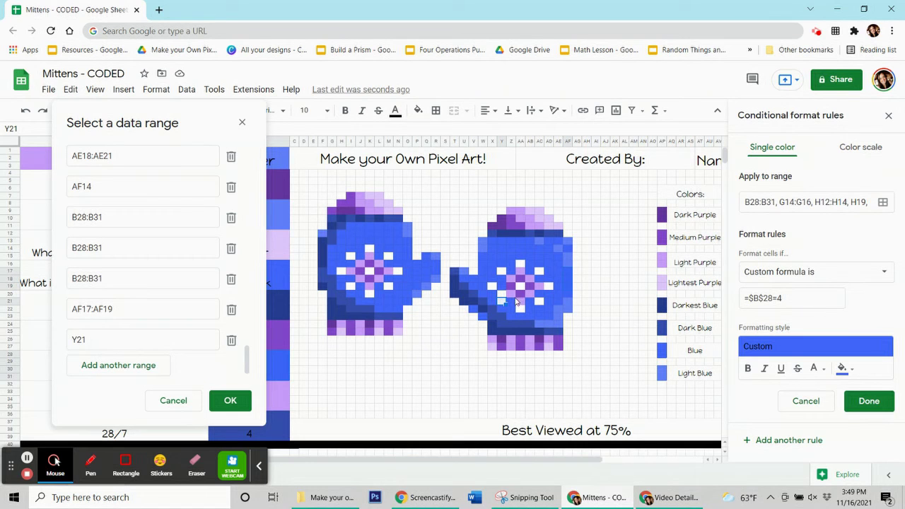
click(230, 402)
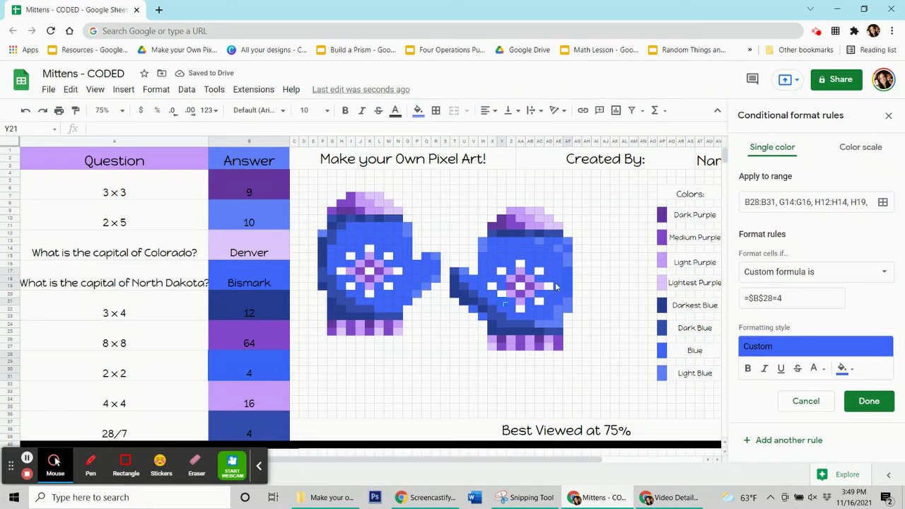
click(871, 402)
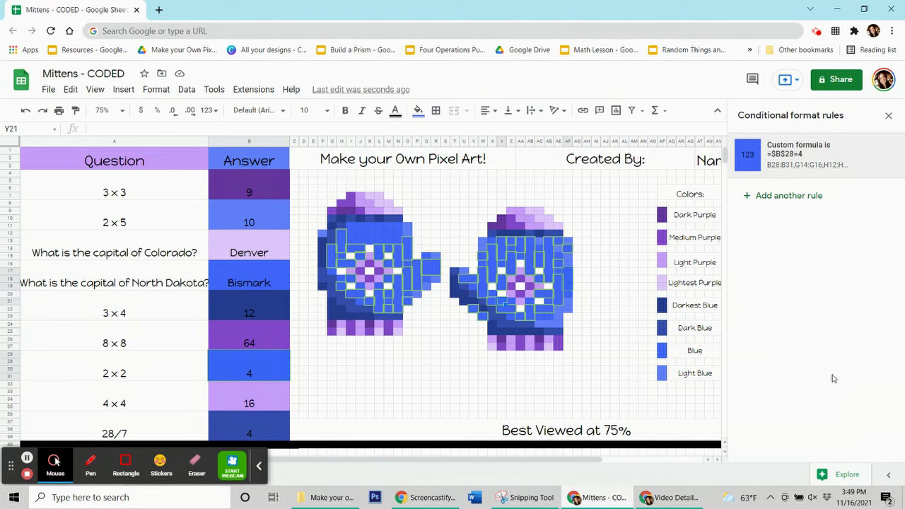
click(419, 110)
click(485, 320)
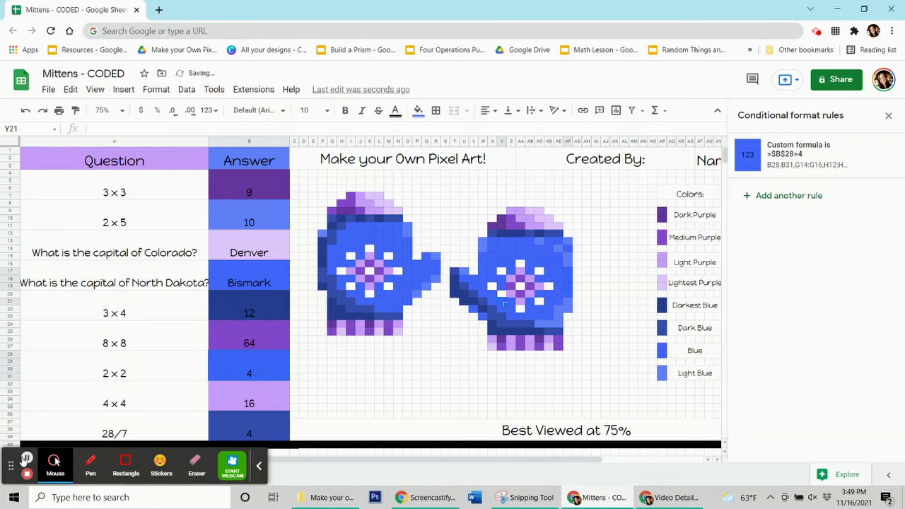
click(567, 362)
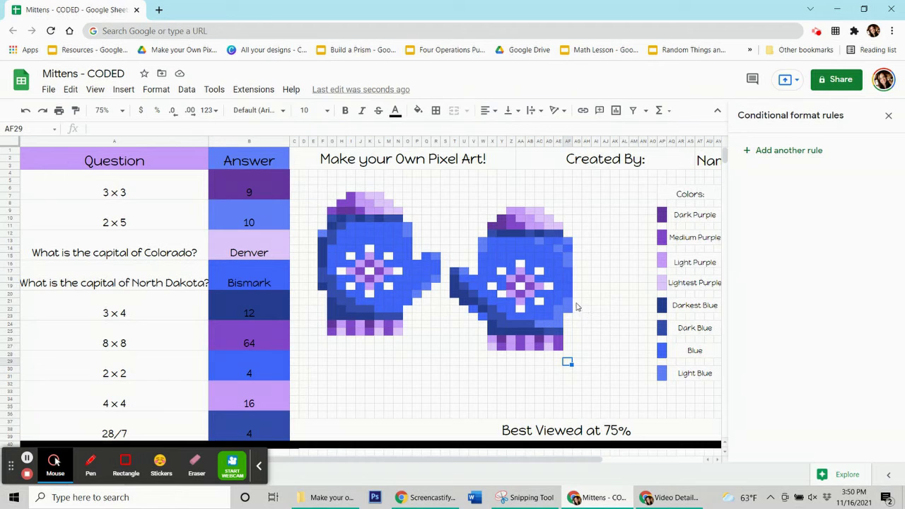
Open the =$B$32=16 rule and add cell Y19 to its ranges.
click(502, 288)
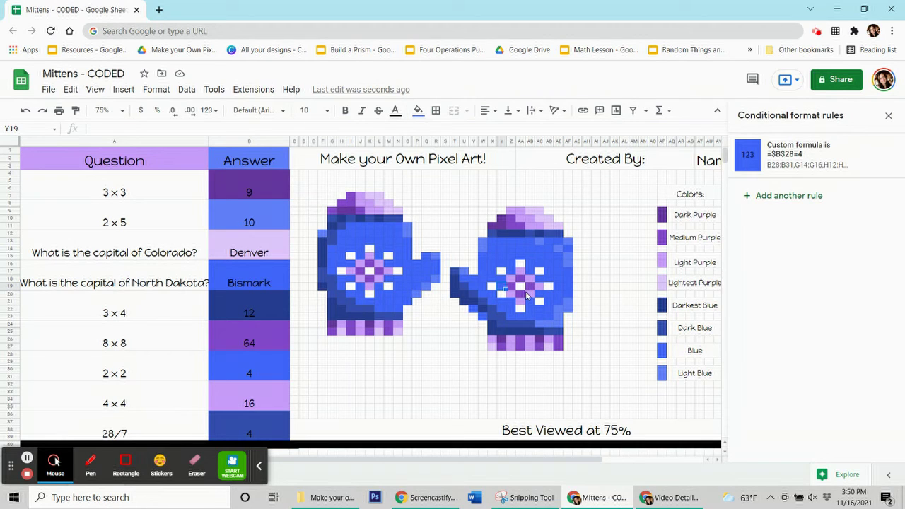
click(263, 401)
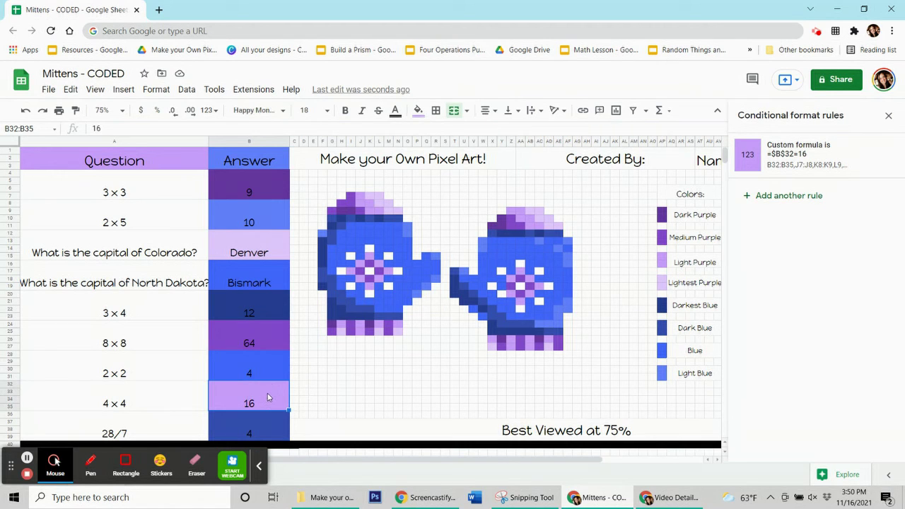
click(502, 287)
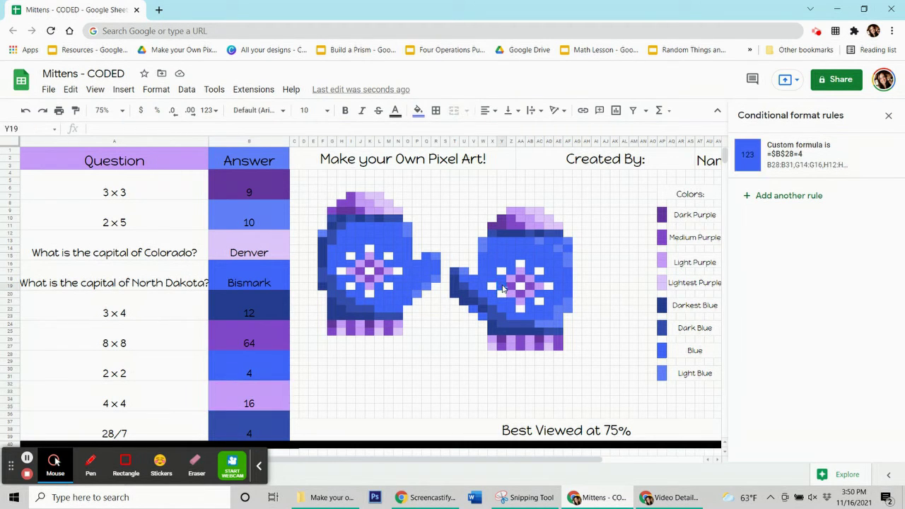
click(252, 405)
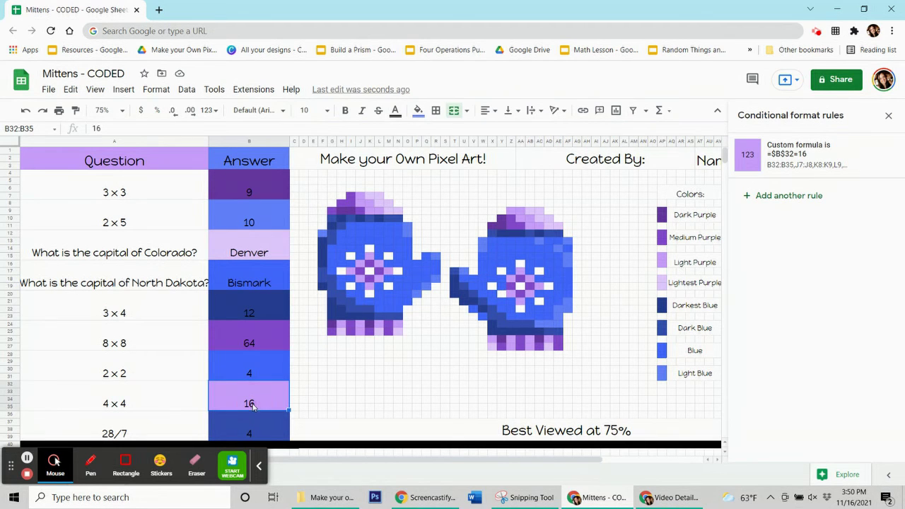
click(818, 158)
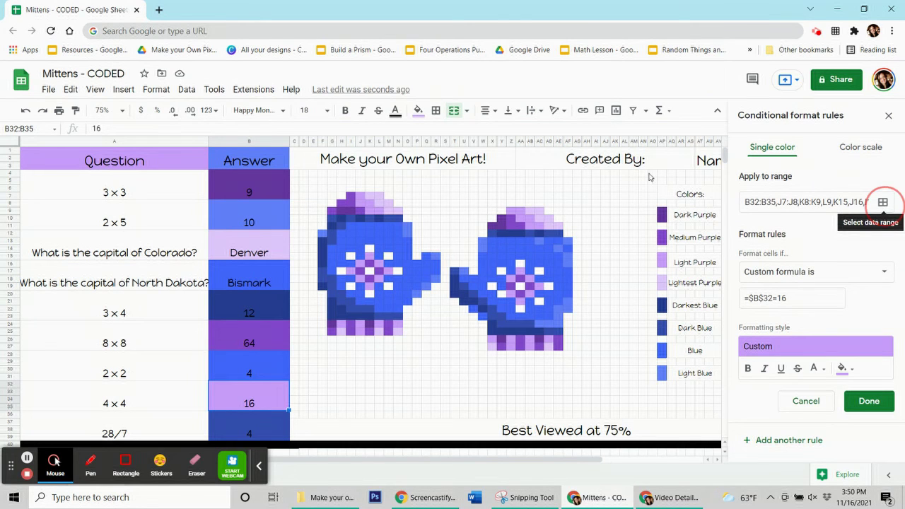
click(883, 204)
drag(501, 135, 186, 109)
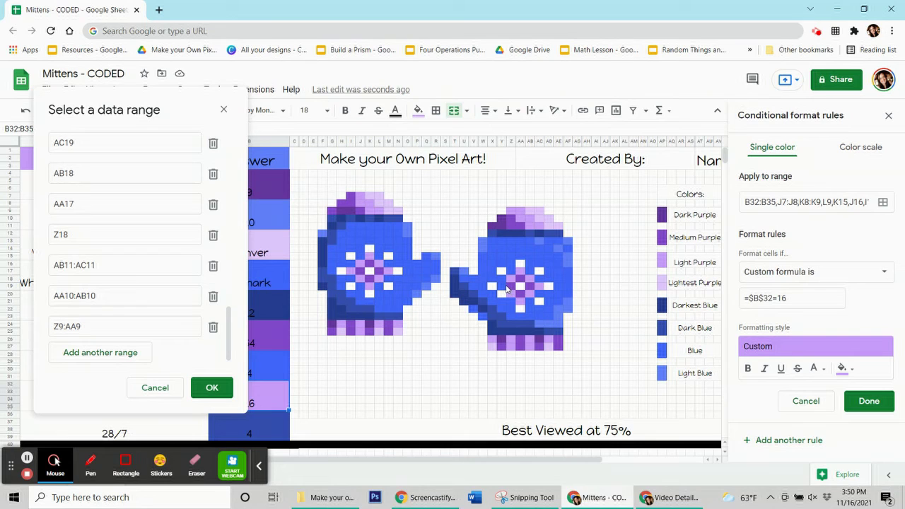
click(505, 290)
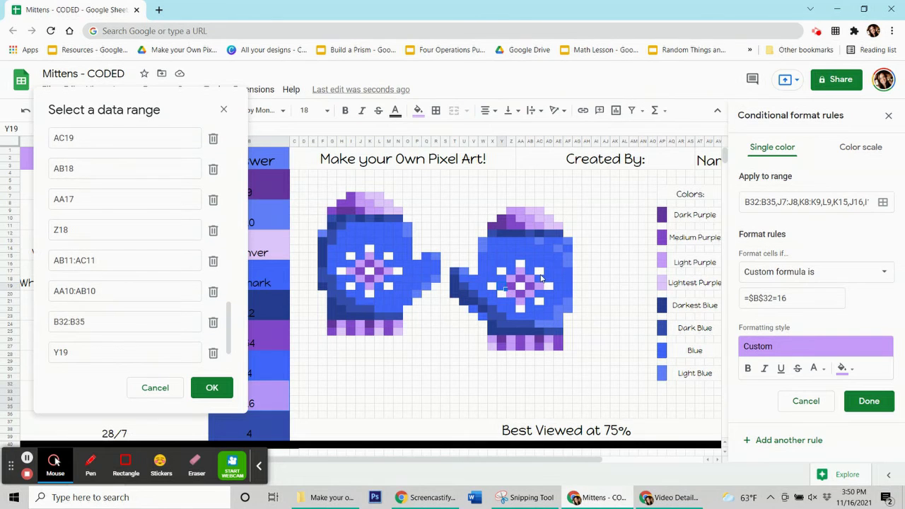
click(212, 387)
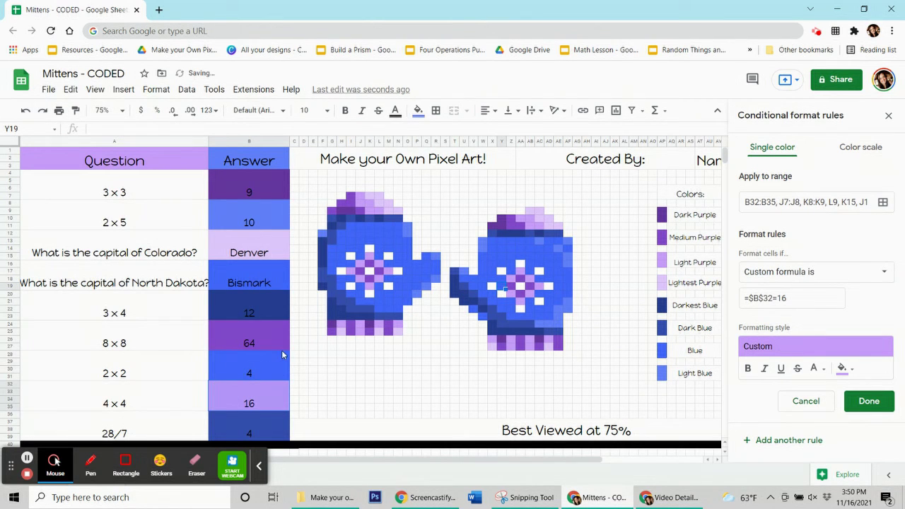
Add Z9:AA9 to the rule's ranges, save it, and reset the manual fill.
click(883, 202)
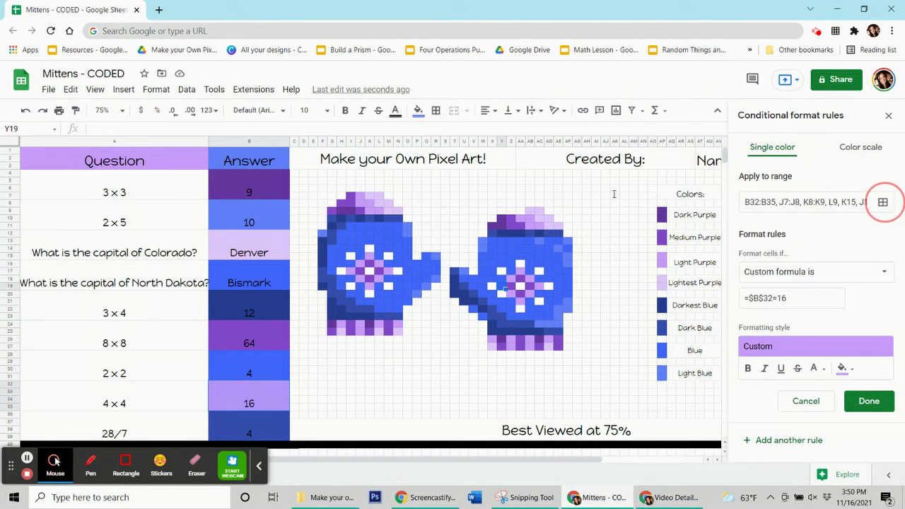
drag(289, 150, 80, 143)
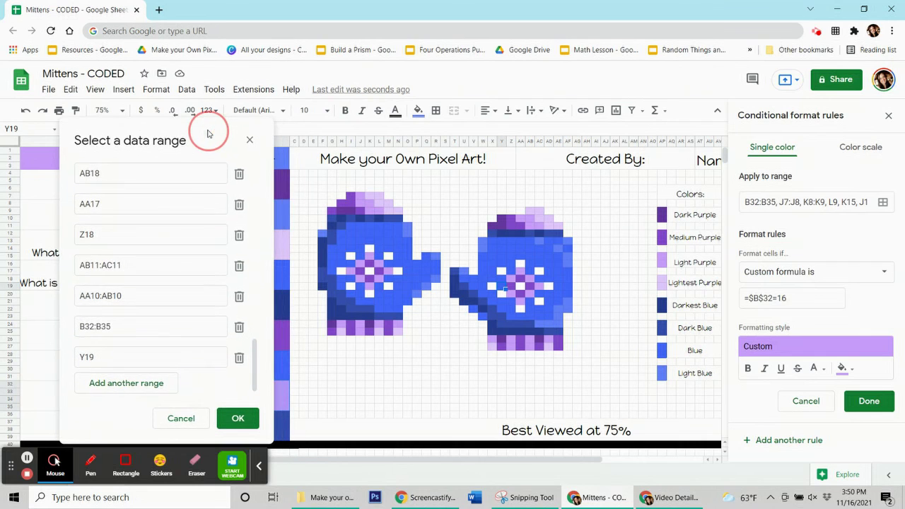
click(518, 212)
shift+click(511, 212)
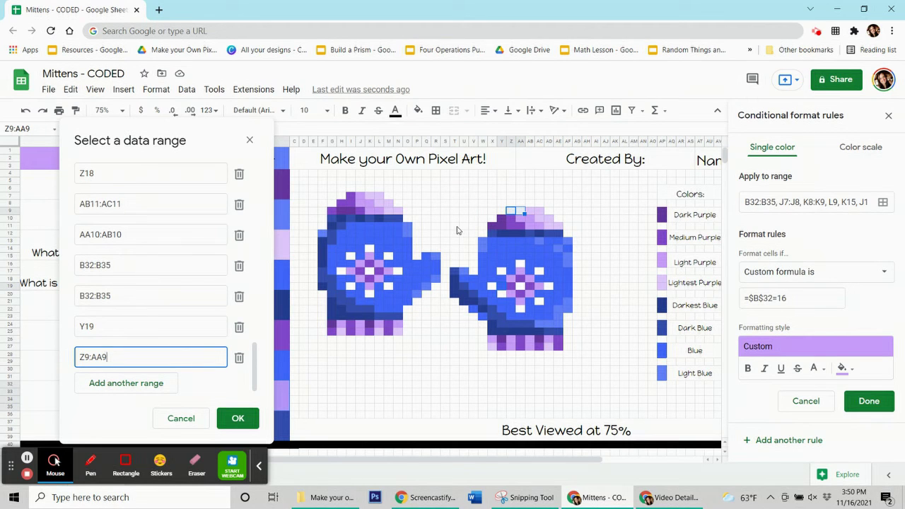
click(236, 418)
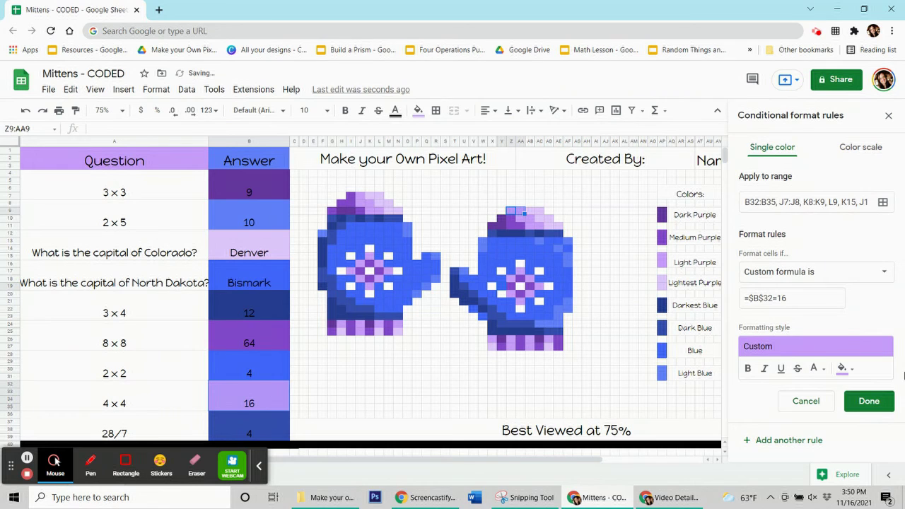
click(868, 401)
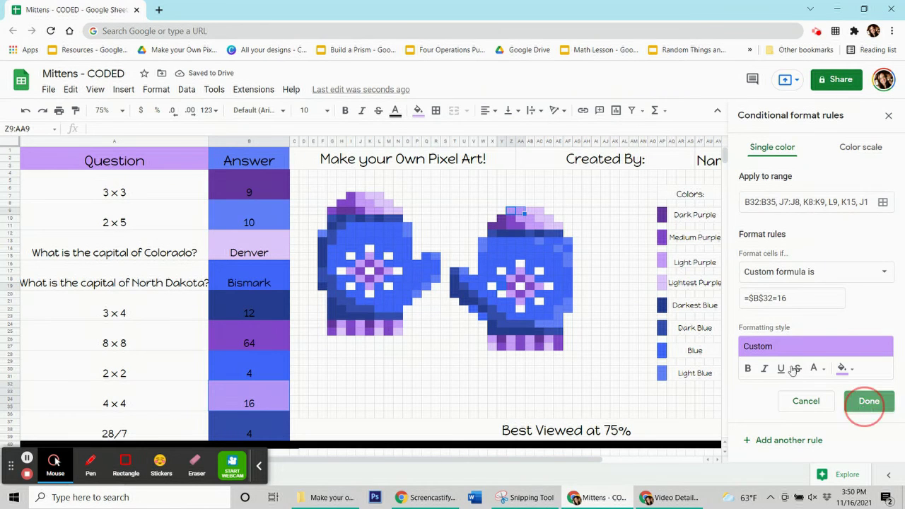
click(420, 113)
click(434, 319)
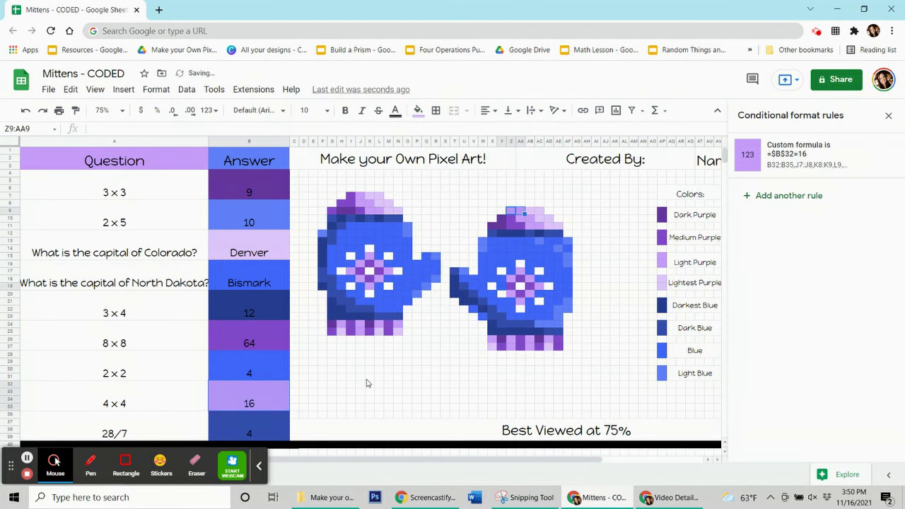
click(367, 383)
click(504, 284)
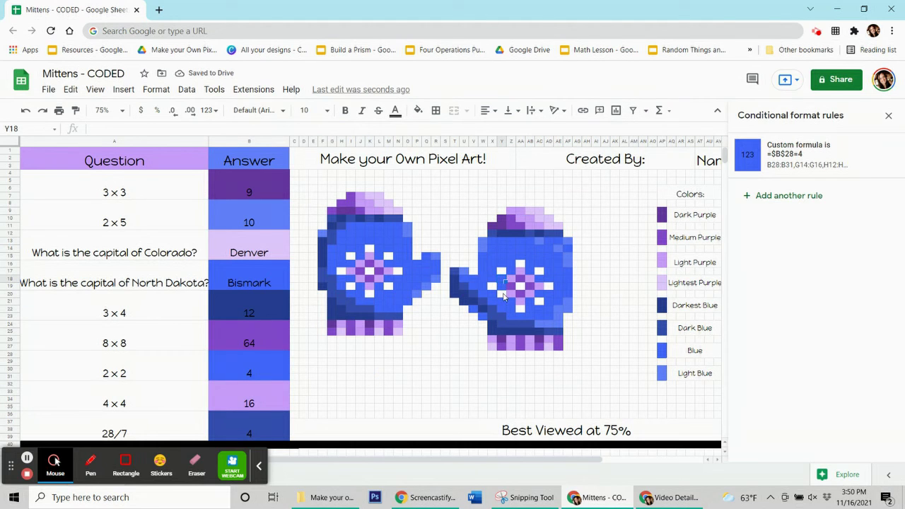
Select pixel Y19 in the right mitten and view the first rule's ranges.
click(504, 288)
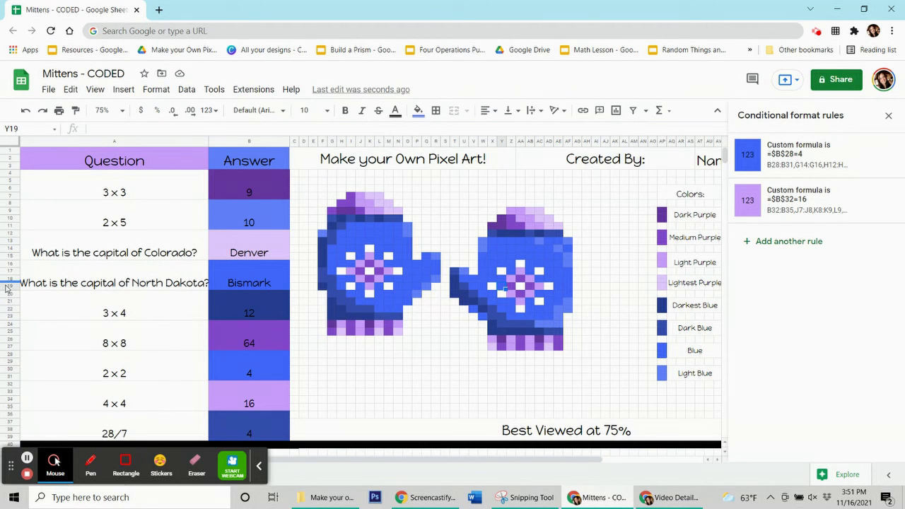
mouse_move(806, 157)
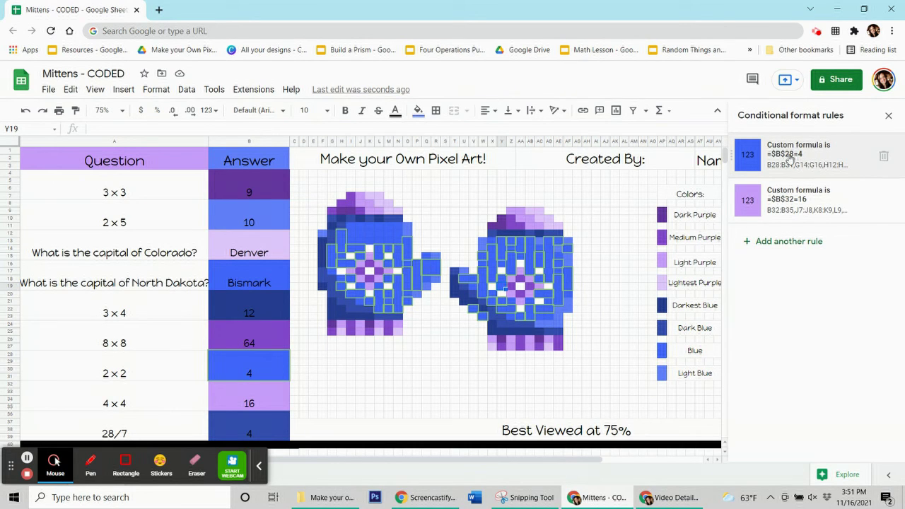
Open the =$B$28=4 rule's range list and locate the Y18:Y19 entry.
click(790, 156)
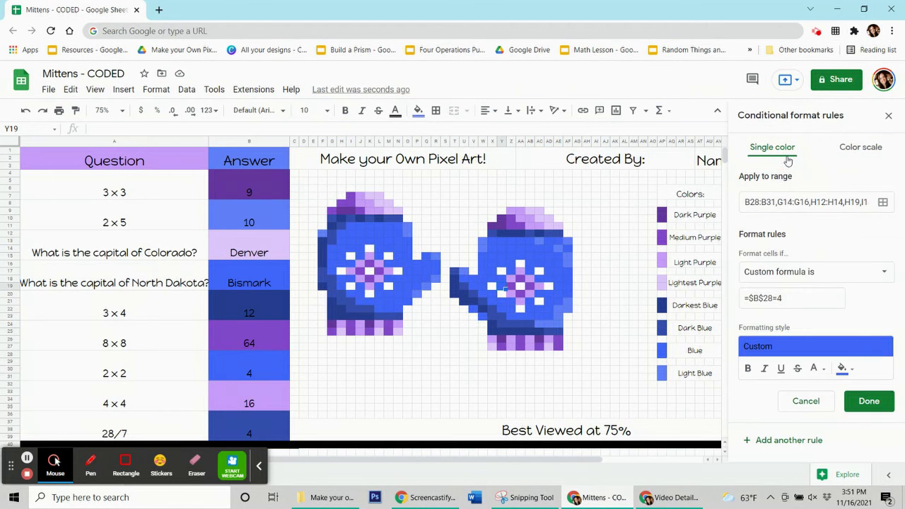
click(883, 203)
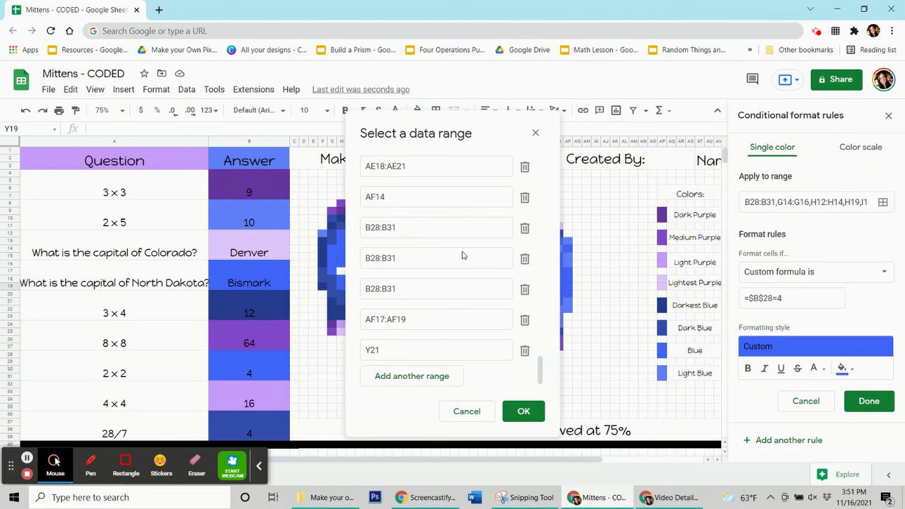
scroll(463, 309, up, 3)
scroll(463, 310, up, 8)
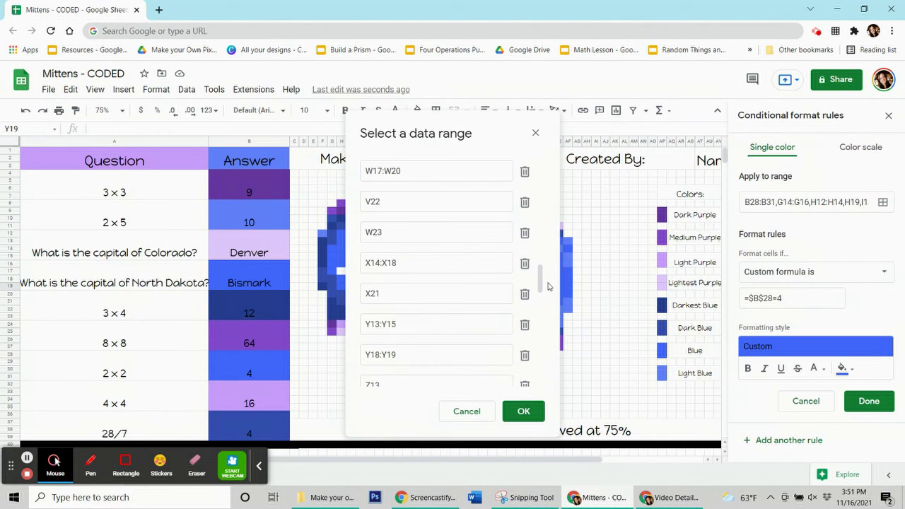
drag(540, 282, 545, 181)
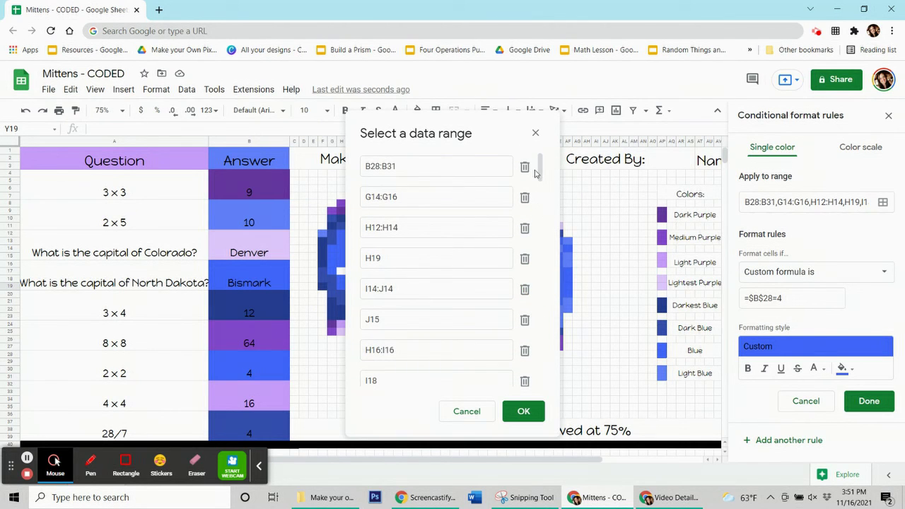
scroll(389, 252, down, 1)
scroll(388, 252, down, 1)
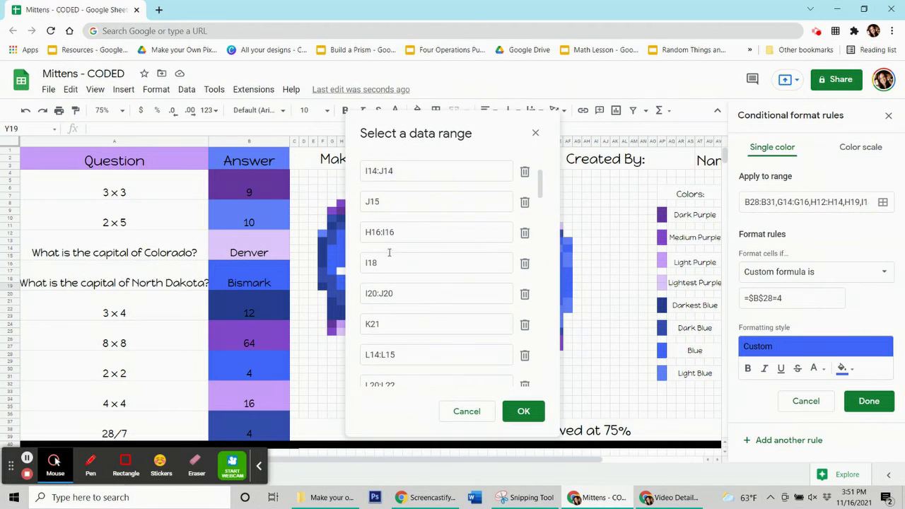
scroll(390, 253, down, 3)
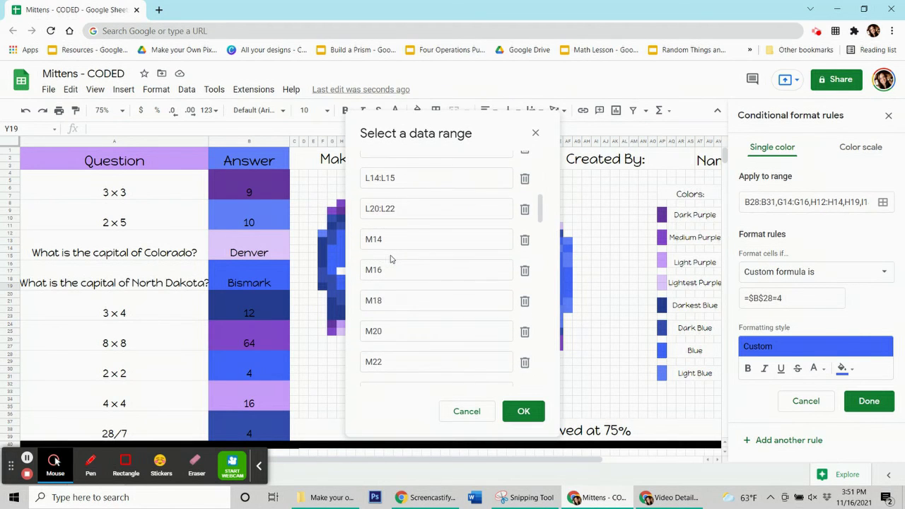
scroll(390, 258, down, 3)
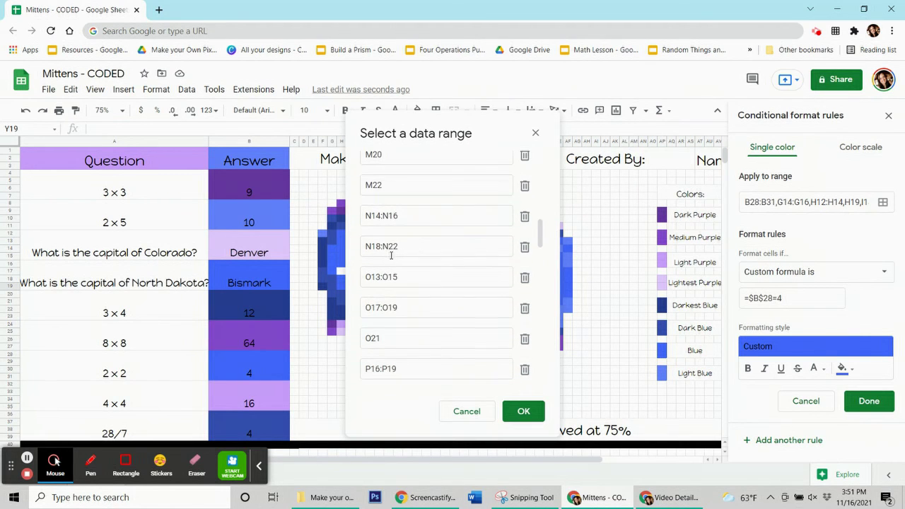
scroll(391, 255, down, 1)
scroll(391, 254, down, 3)
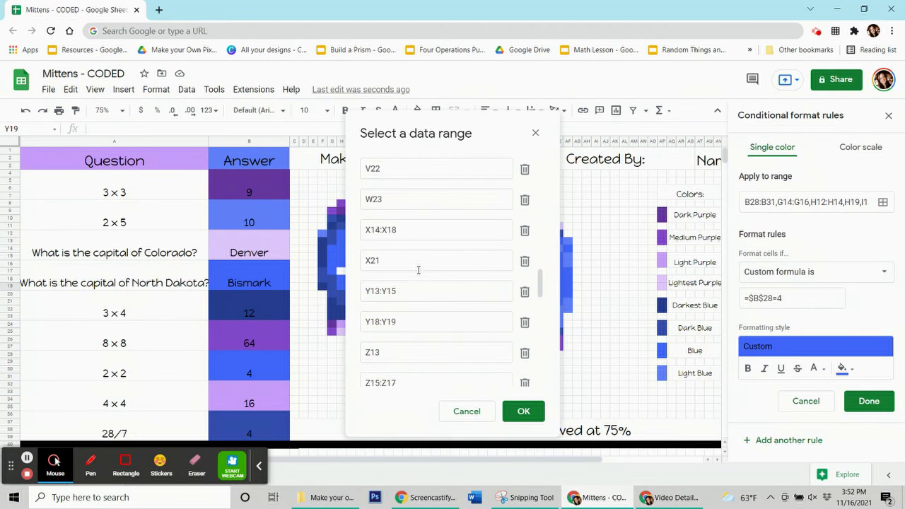
scroll(418, 270, down, 2)
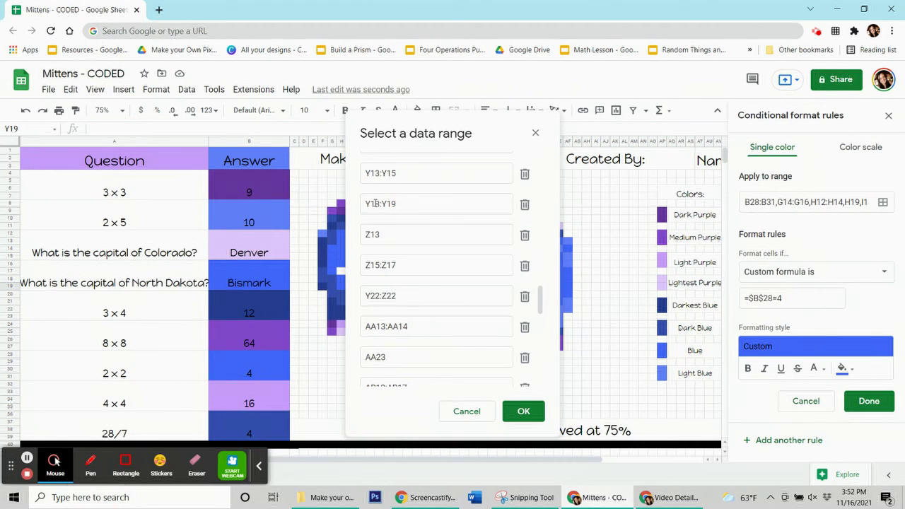
Change the Y18:Y19 range to Y18 and save the rule.
click(401, 201)
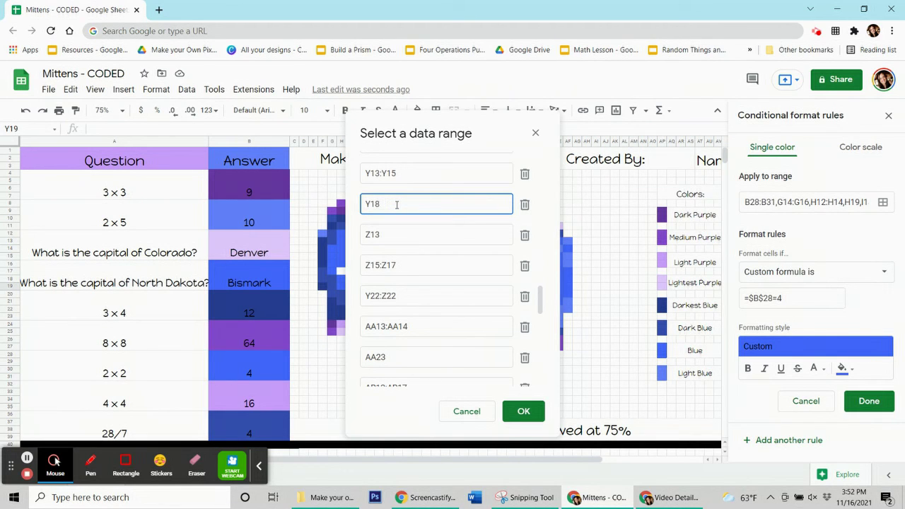
click(523, 410)
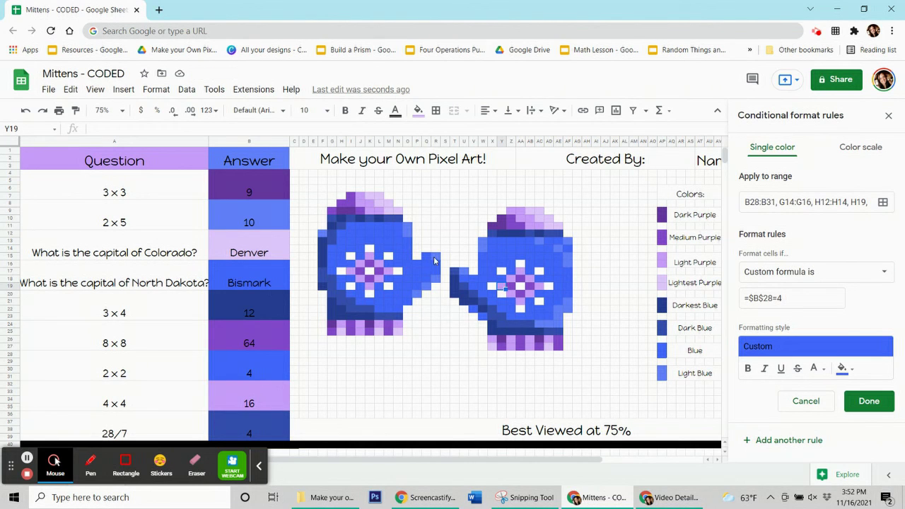
click(858, 407)
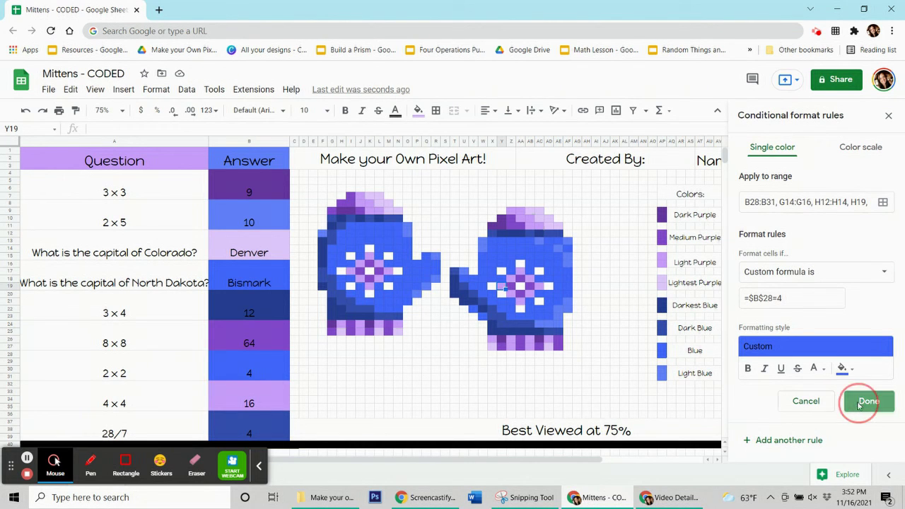
click(492, 365)
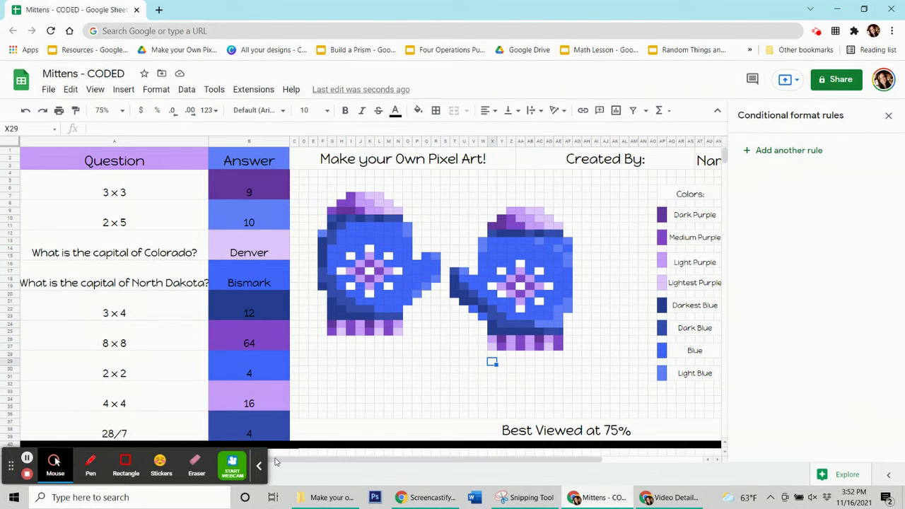
Close the Conditional format rules sidebar to reveal the finished Mittens sheet and video links.
click(260, 465)
click(890, 116)
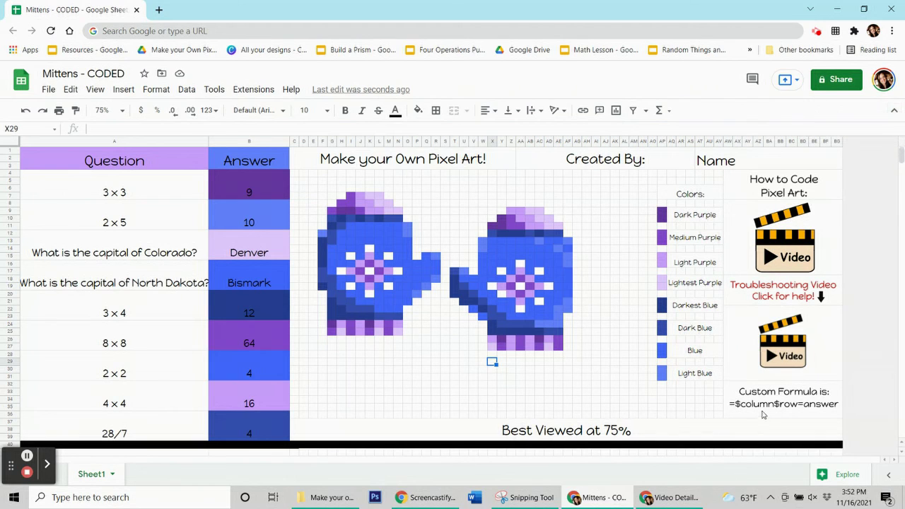
mouse_move(794, 320)
mouse_move(799, 368)
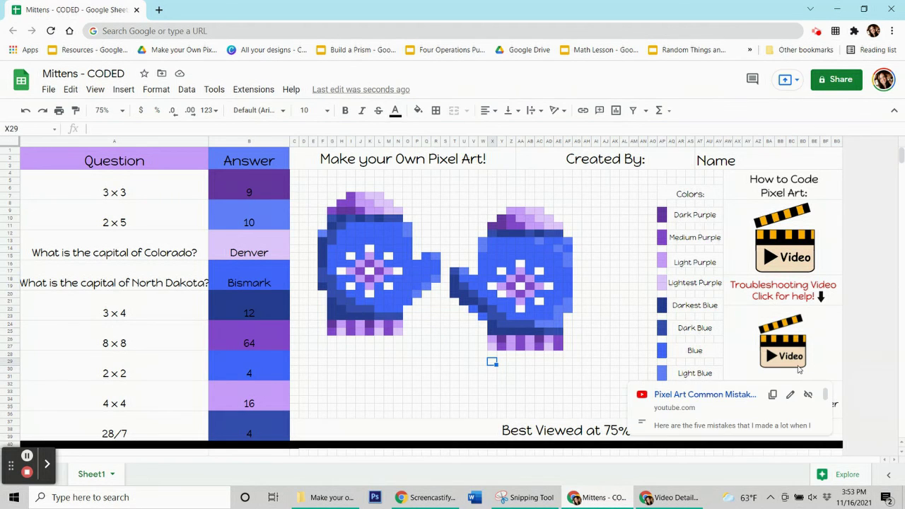